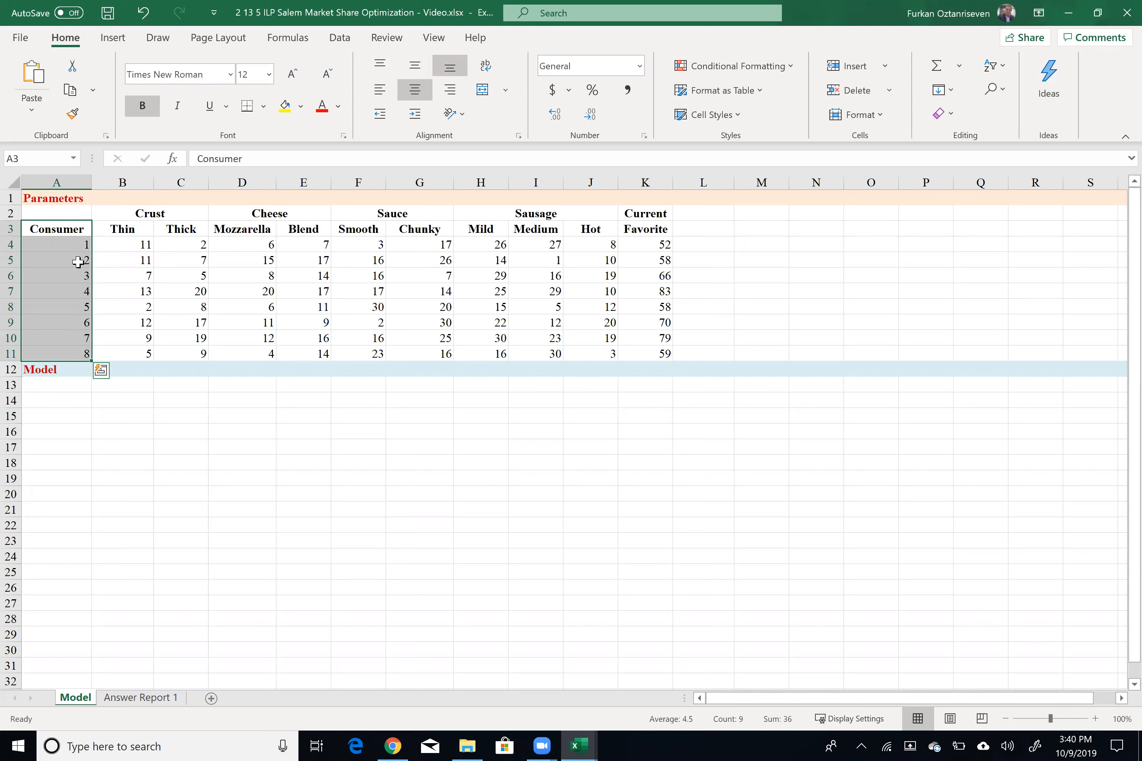
Step: Examine the consumer rating table, tracing consumer 5's scores across each pizza attribute and the current favorite
click(76, 250)
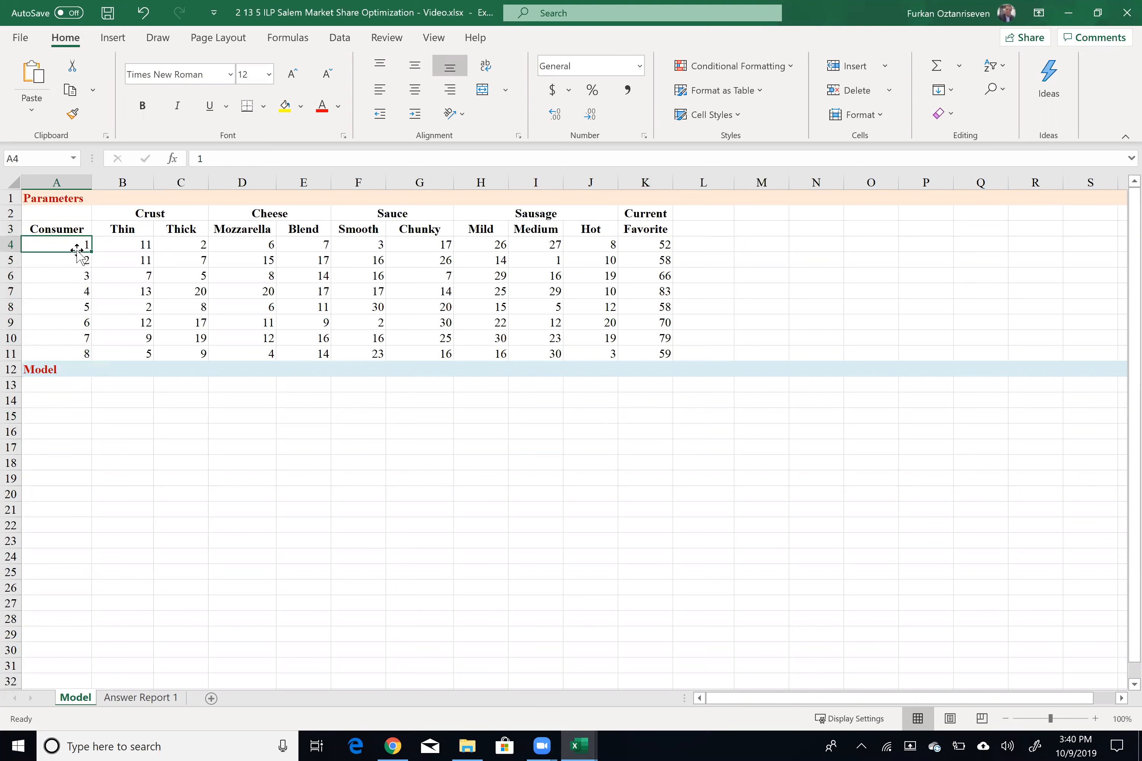
ctrl+click(658, 244)
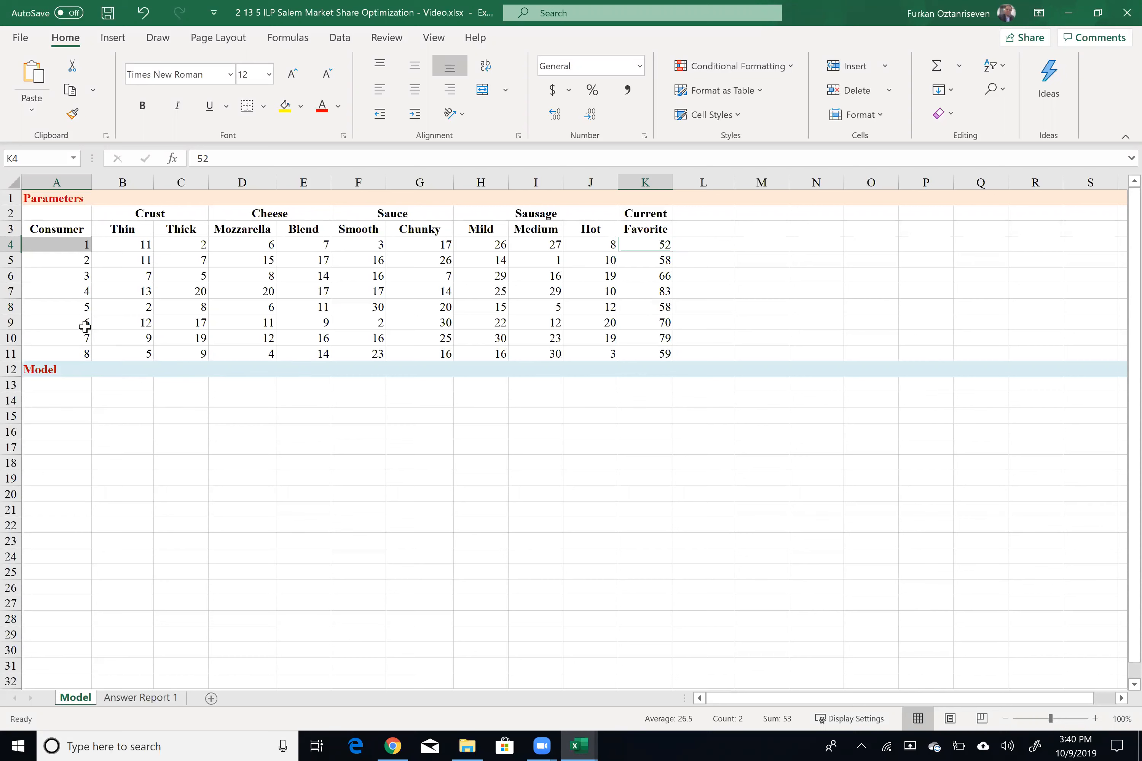
click(84, 305)
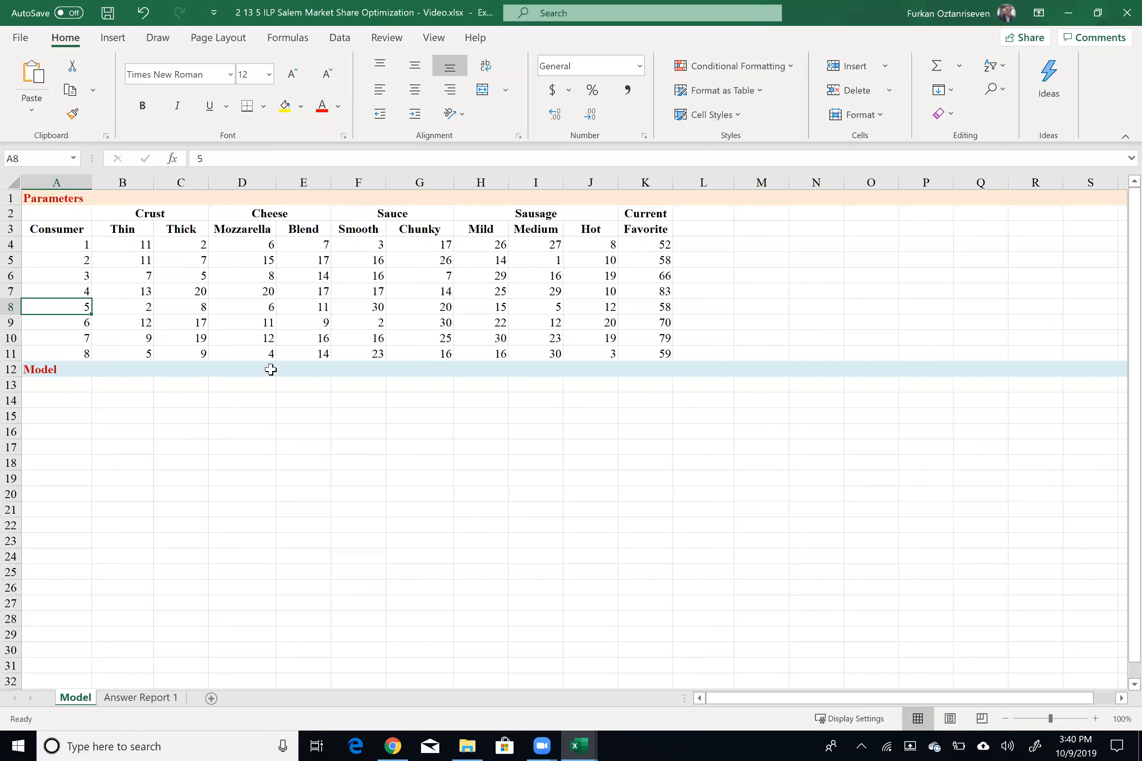
drag(86, 306, 664, 314)
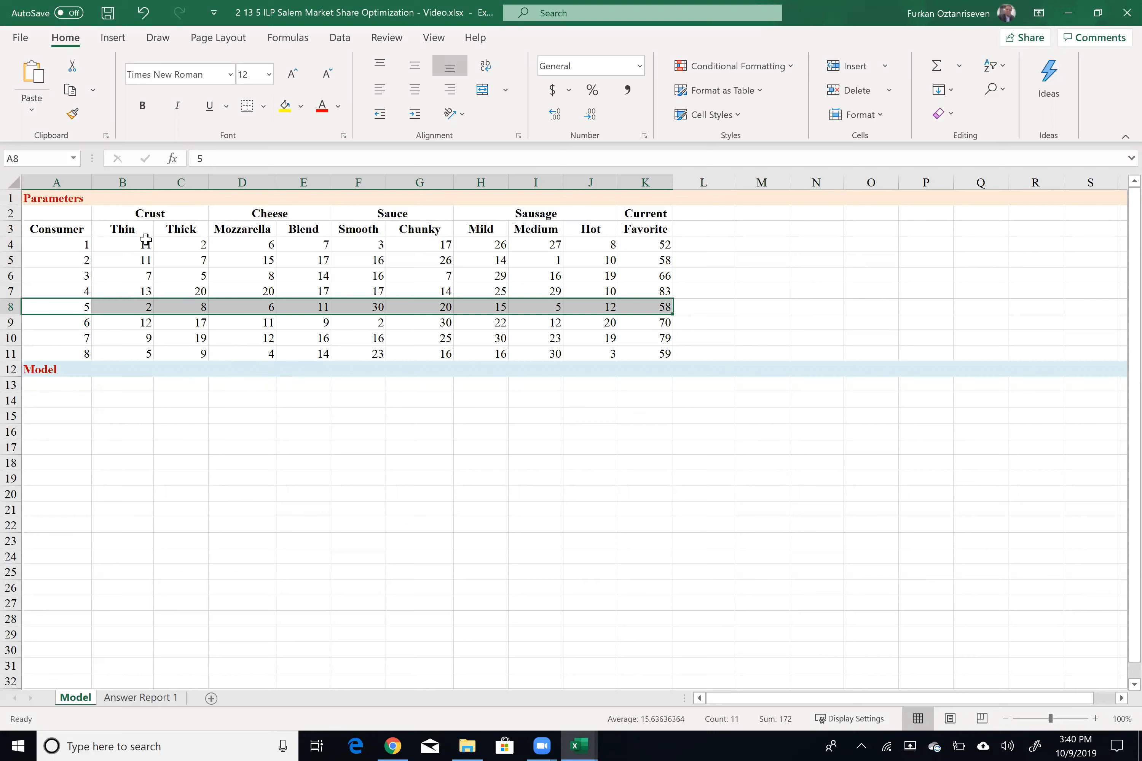
click(132, 308)
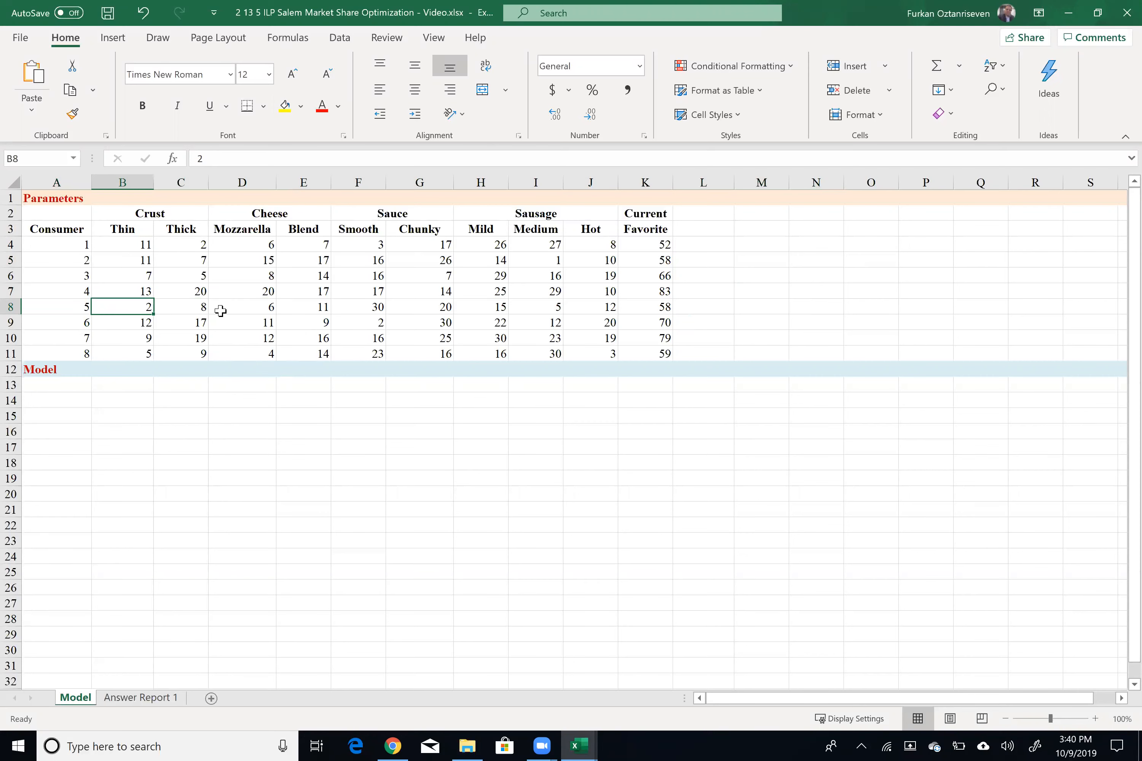
click(197, 308)
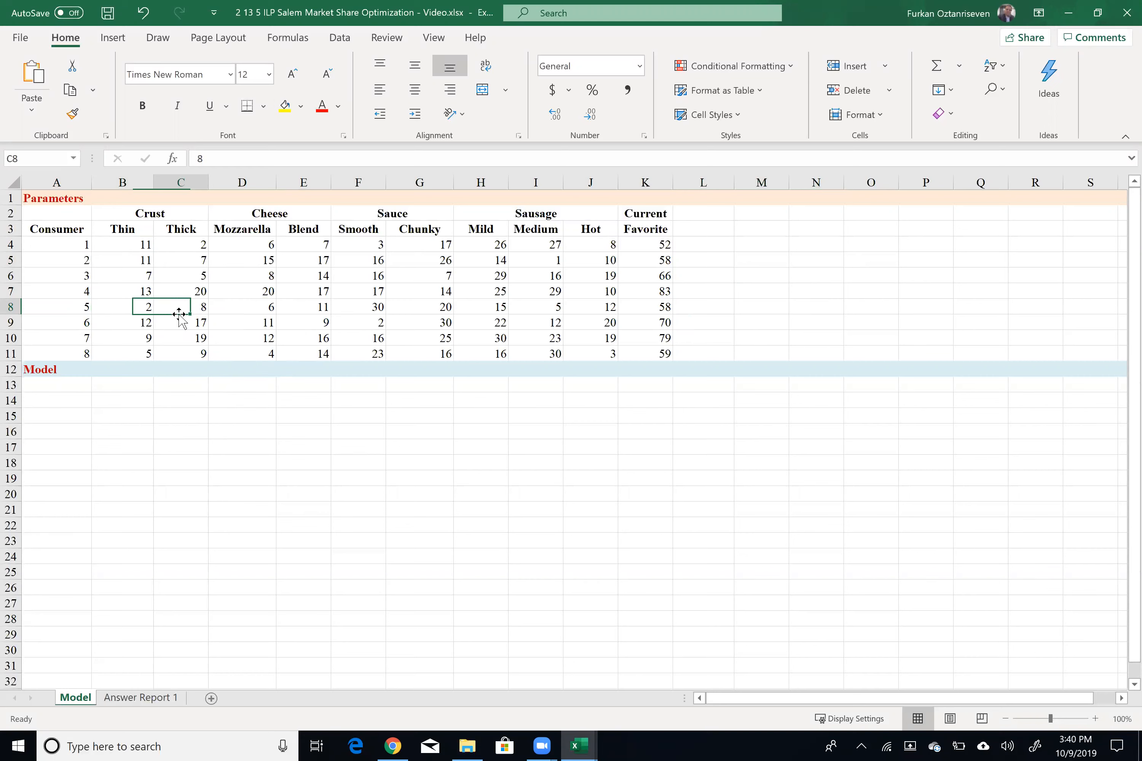
click(252, 309)
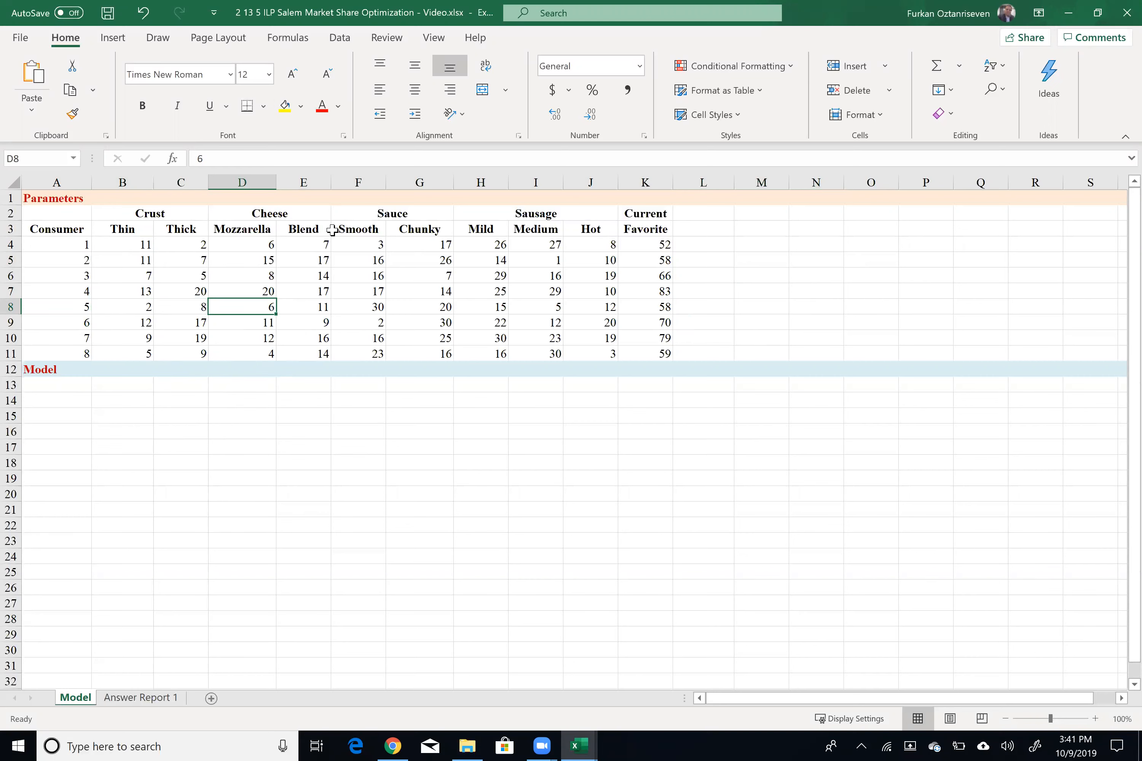
click(323, 307)
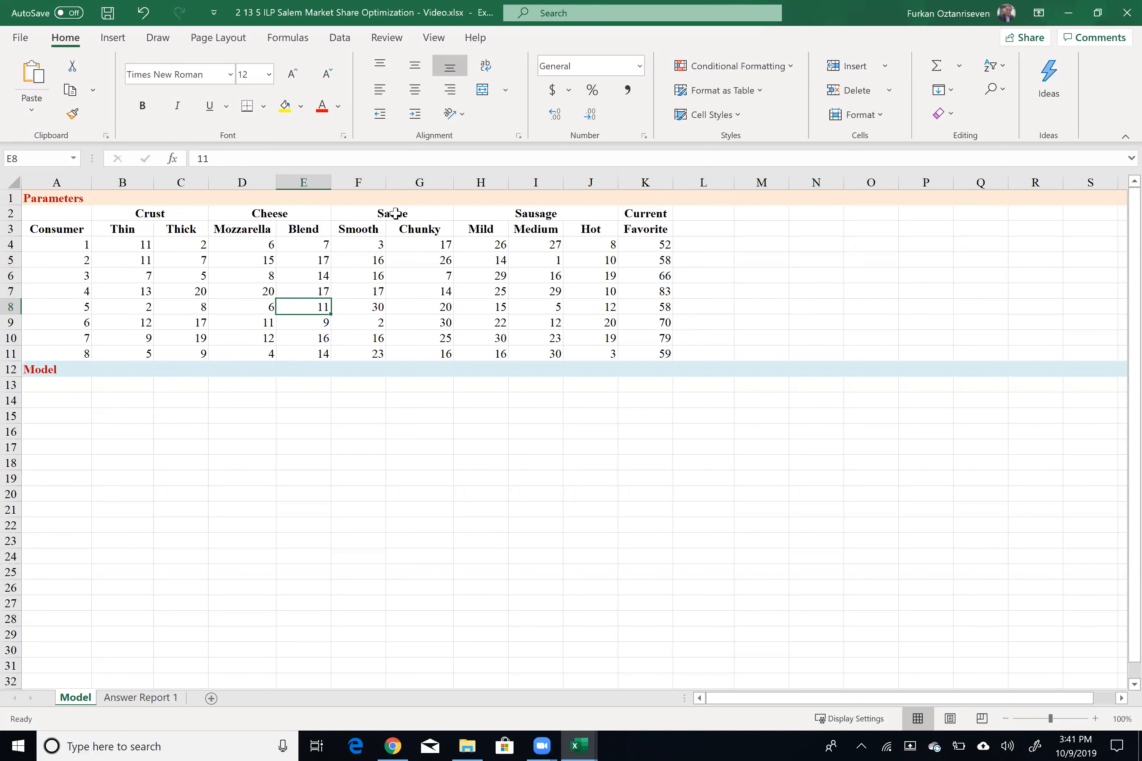
click(360, 306)
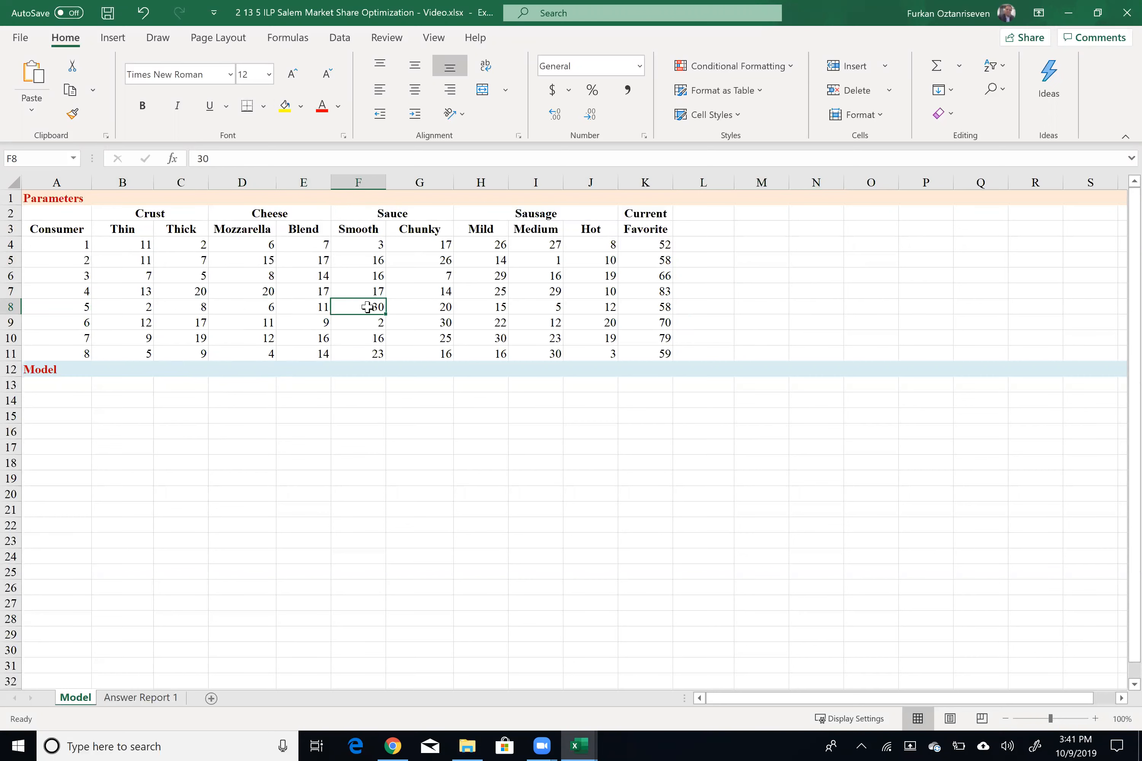
click(434, 305)
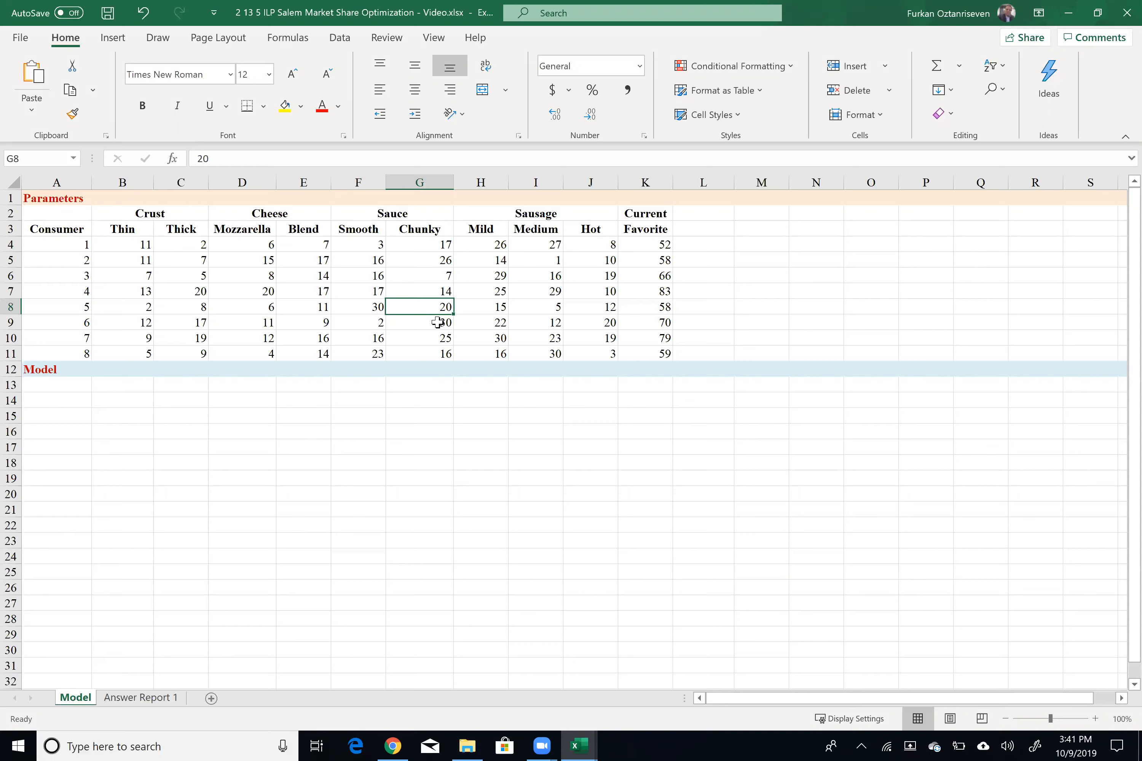
Step: Review the Crust, Cheese, Sauce and Sausage attribute groups of the rating table one at a time
drag(150, 199, 167, 349)
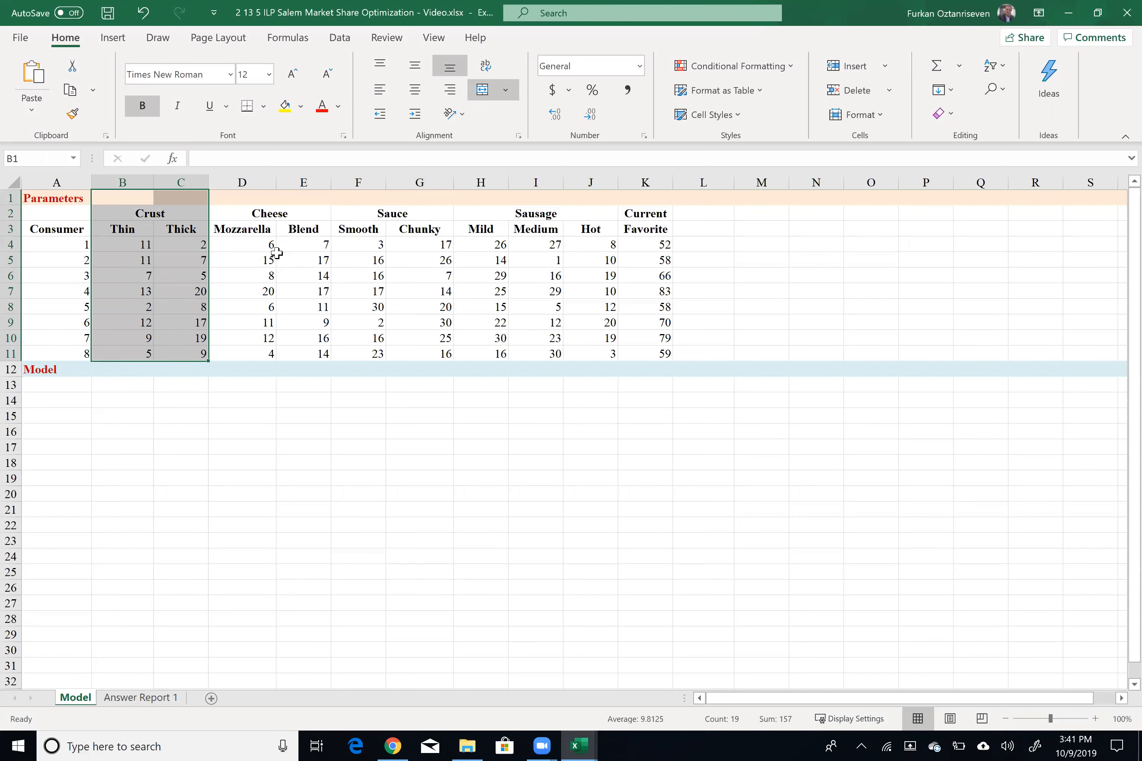
drag(247, 212, 285, 355)
drag(360, 209, 411, 354)
drag(489, 211, 533, 357)
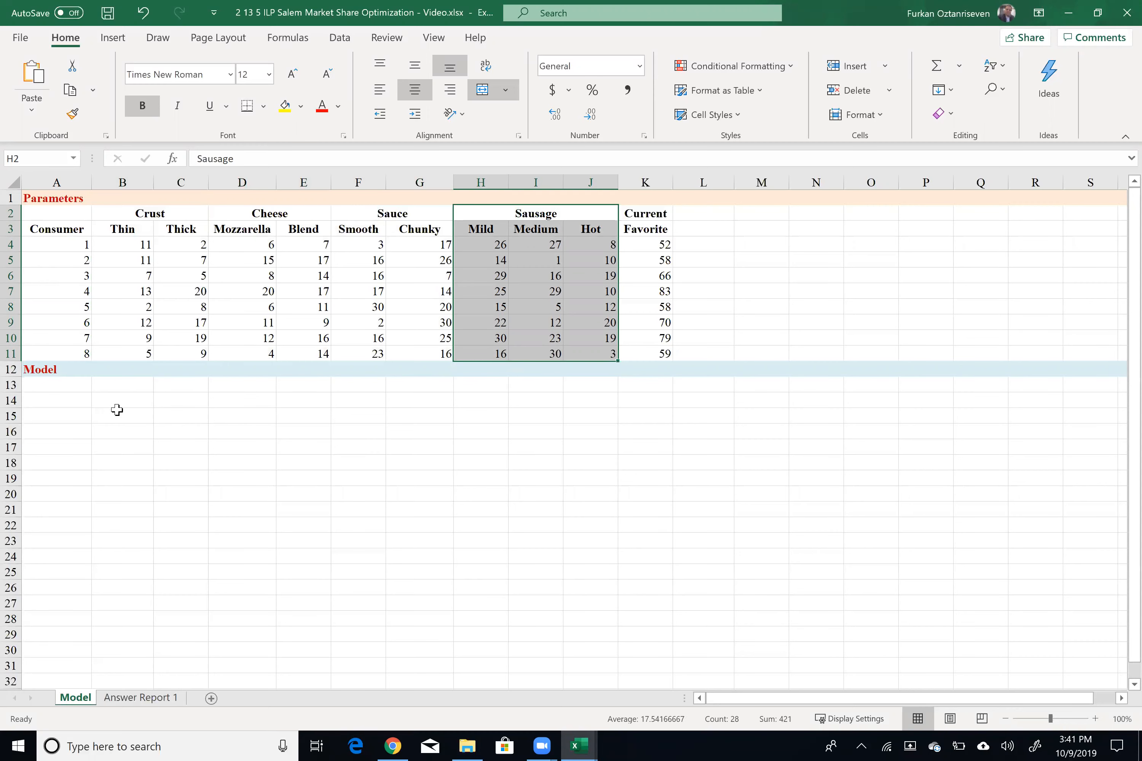
Step: Enter the heading '1 Obj: Max Market Share' in A13 and fill the objective cell A14 green
click(51, 385)
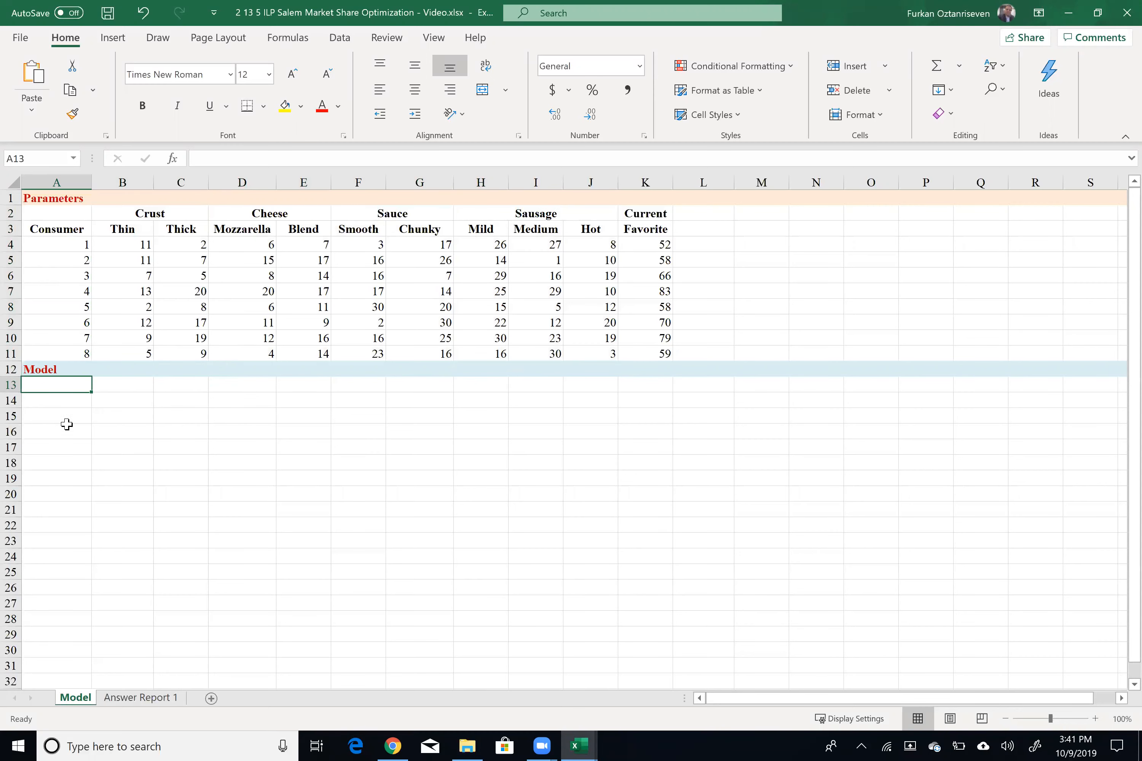
scroll(74, 413, up, 1)
scroll(128, 429, up, 2)
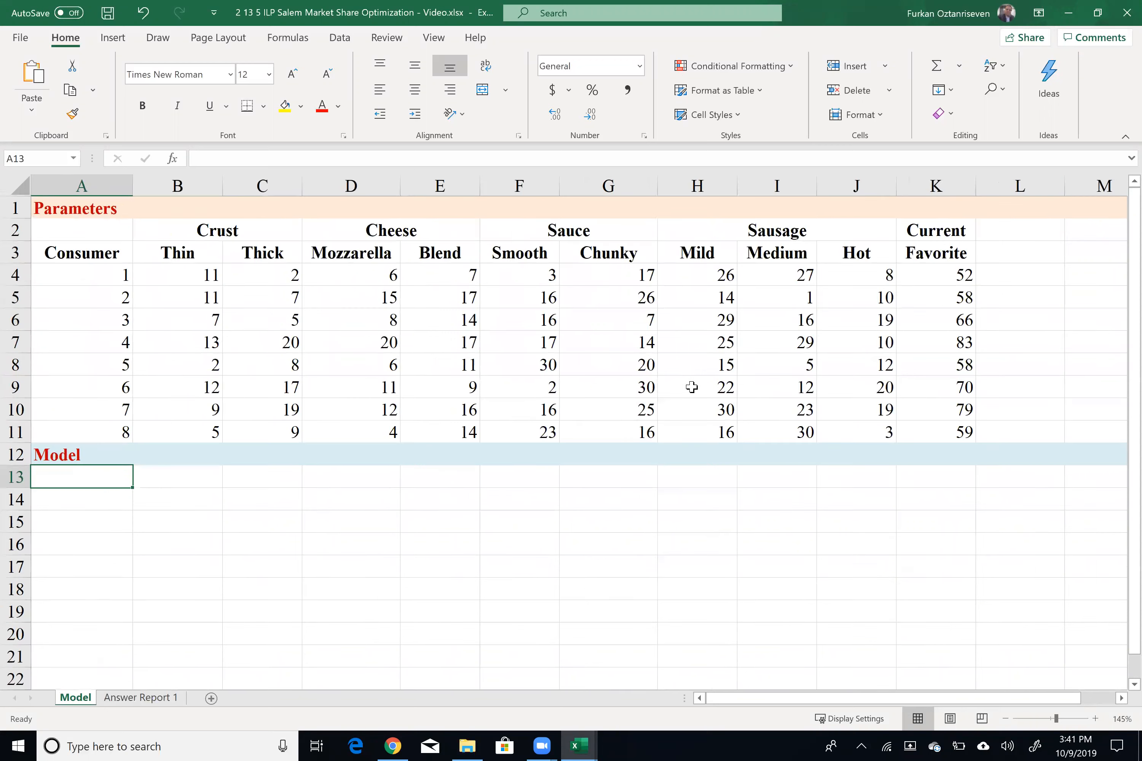
text(1 Obj)
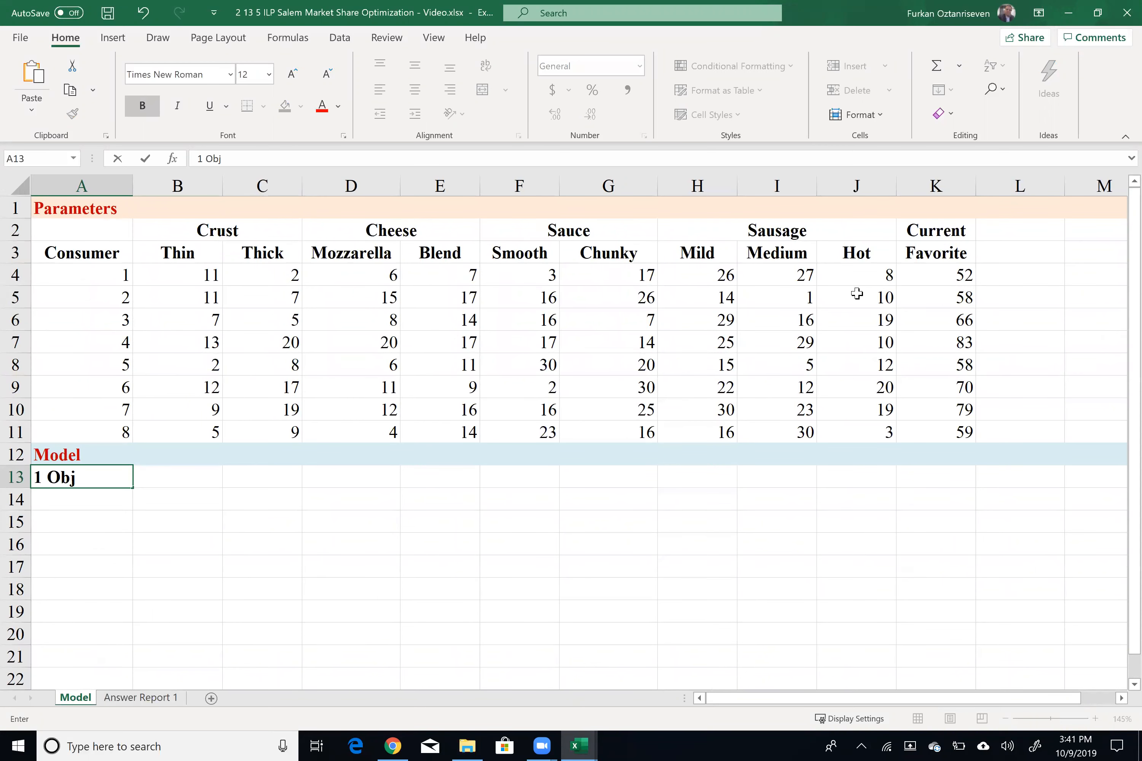
text(: Max Market Share)
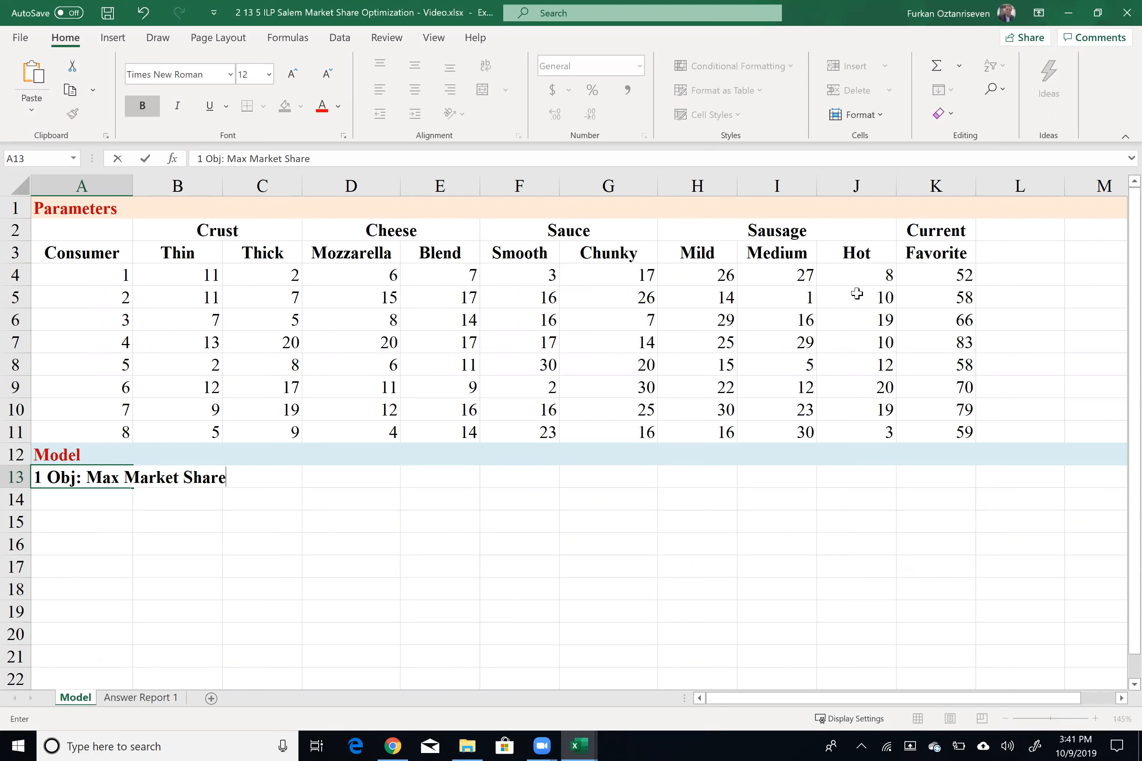
key(Return)
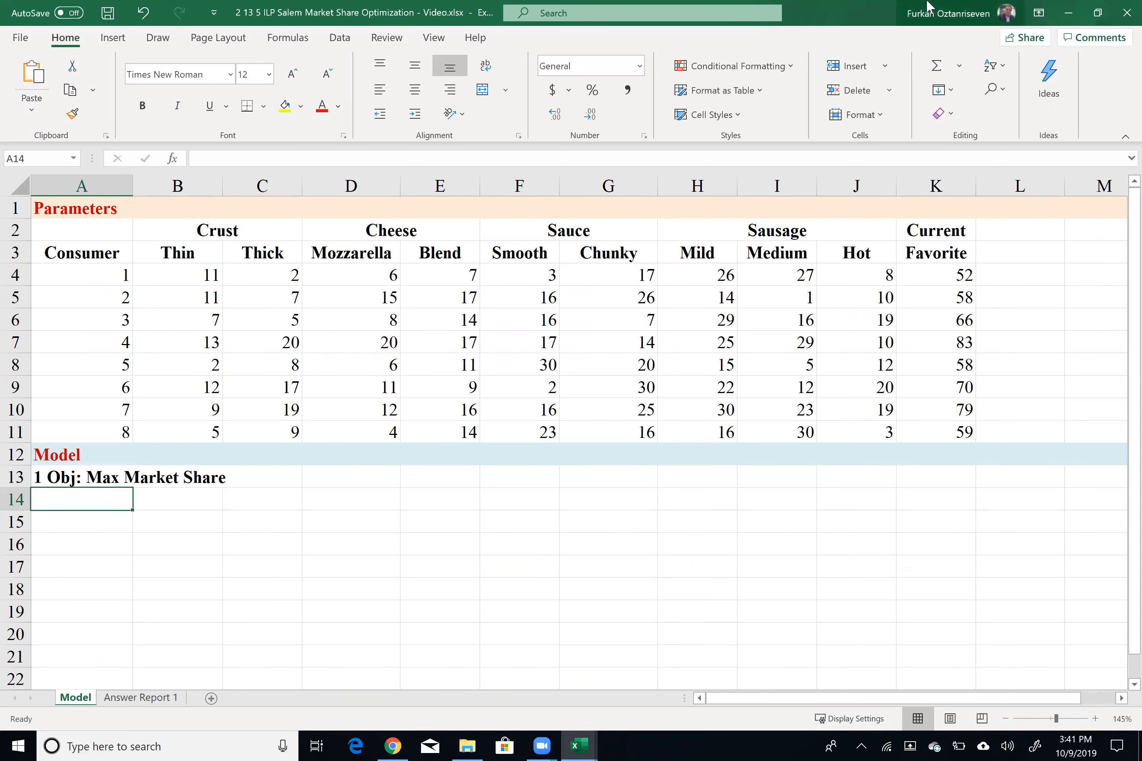
click(301, 105)
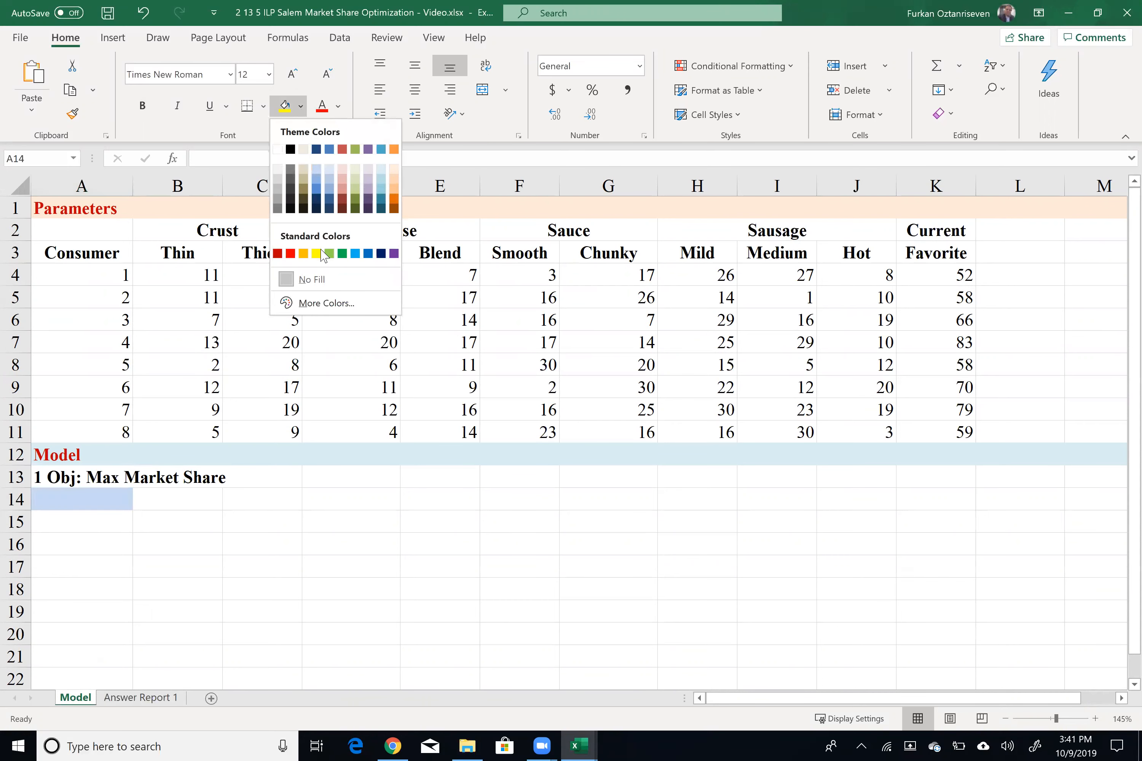
click(329, 254)
Step: Enter the bold heading '2 DVs' in A16
click(59, 545)
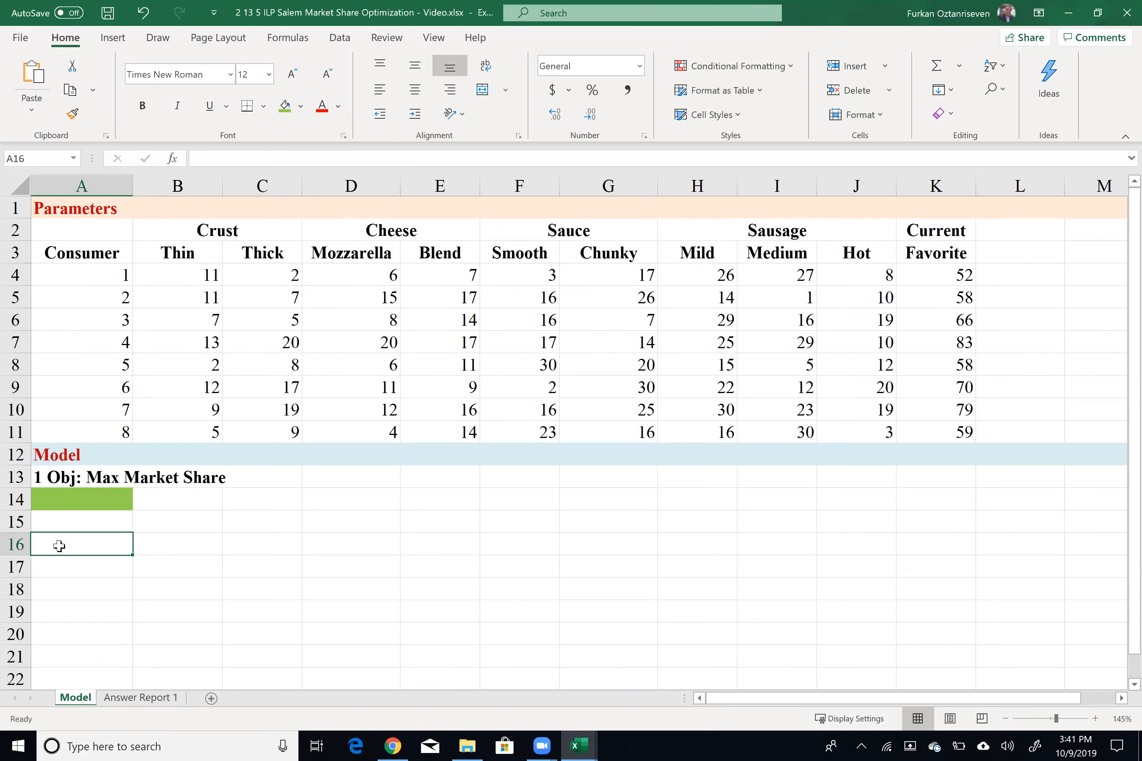
key(ctrl+b)
text(2 D)
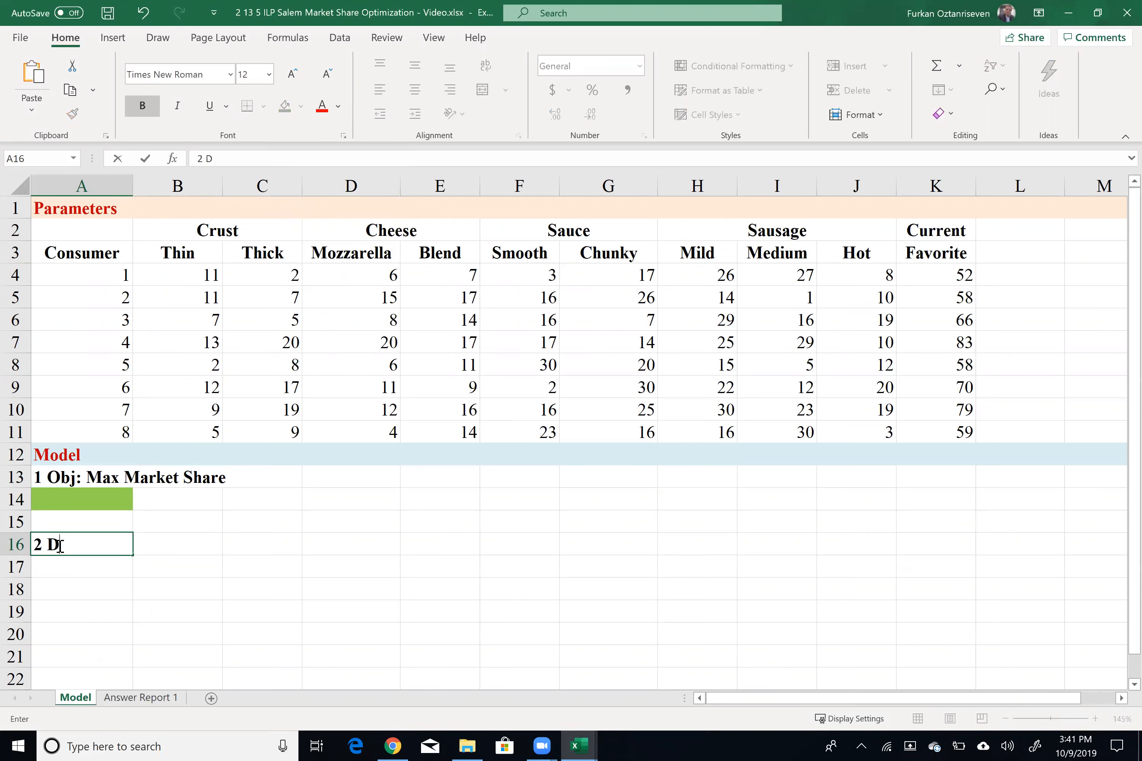
text(Vs)
key(Return)
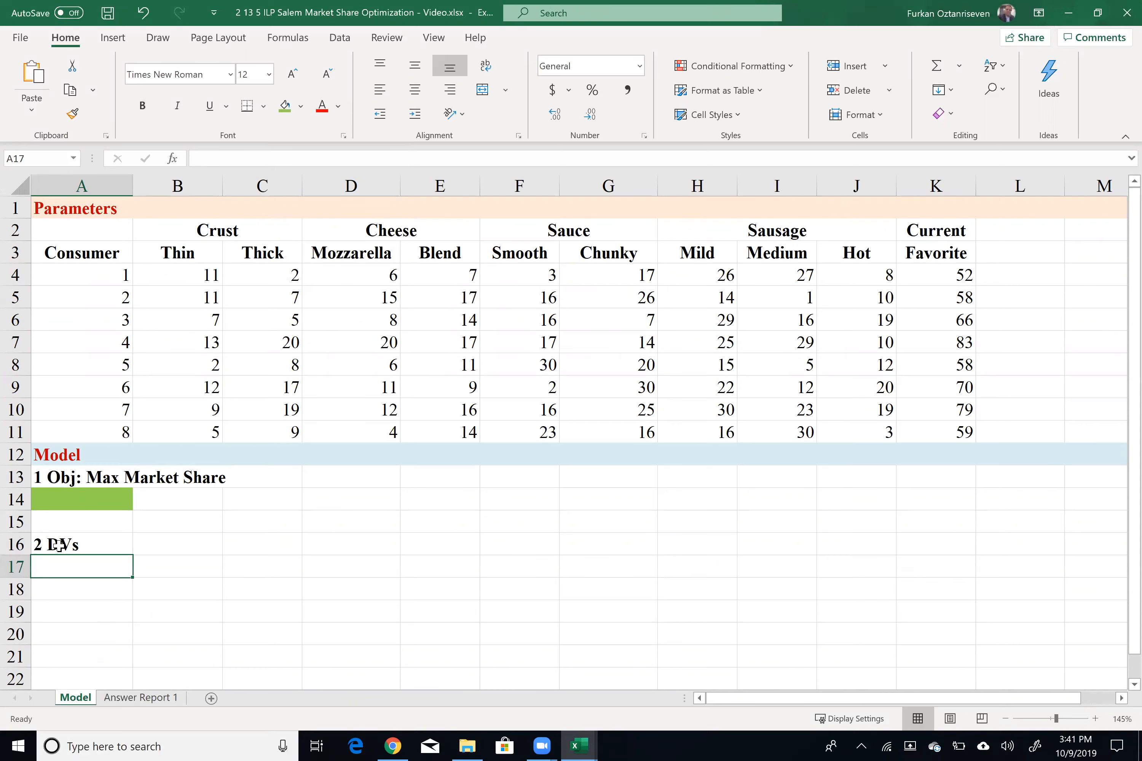
Step: Copy the nine attribute headers Thin through Hot into row 17 starting at B17
click(198, 251)
drag(385, 219, 882, 252)
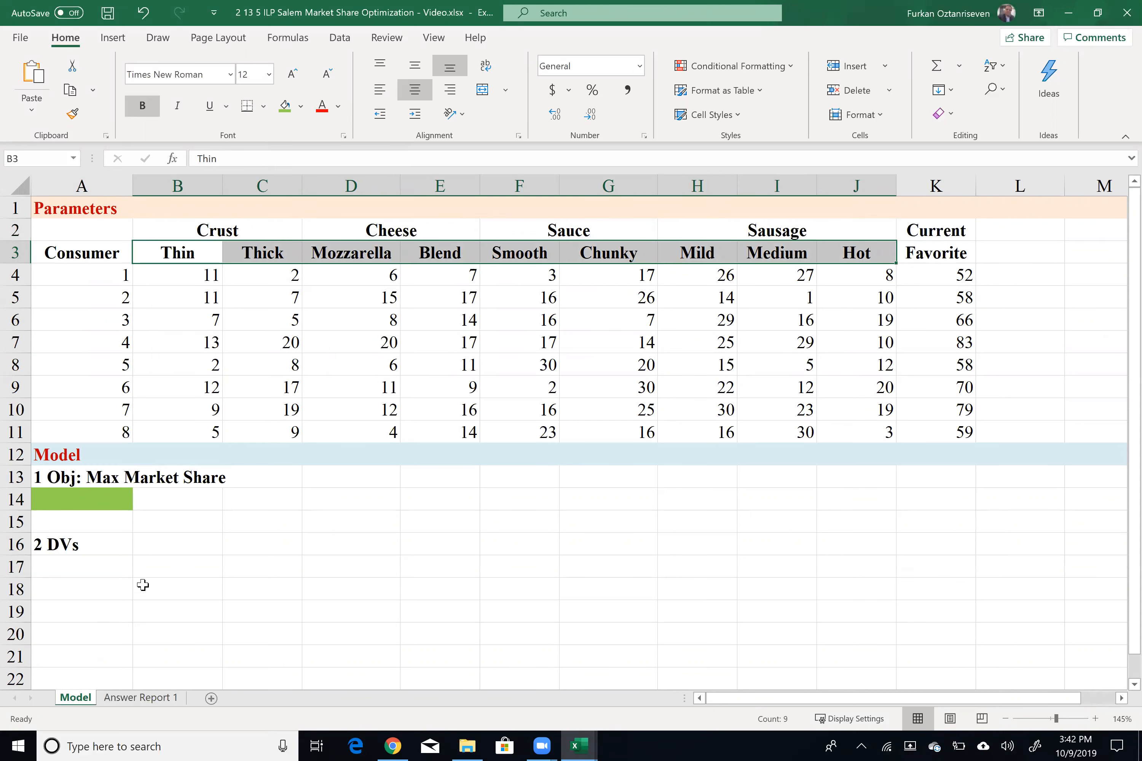
key(ctrl+c)
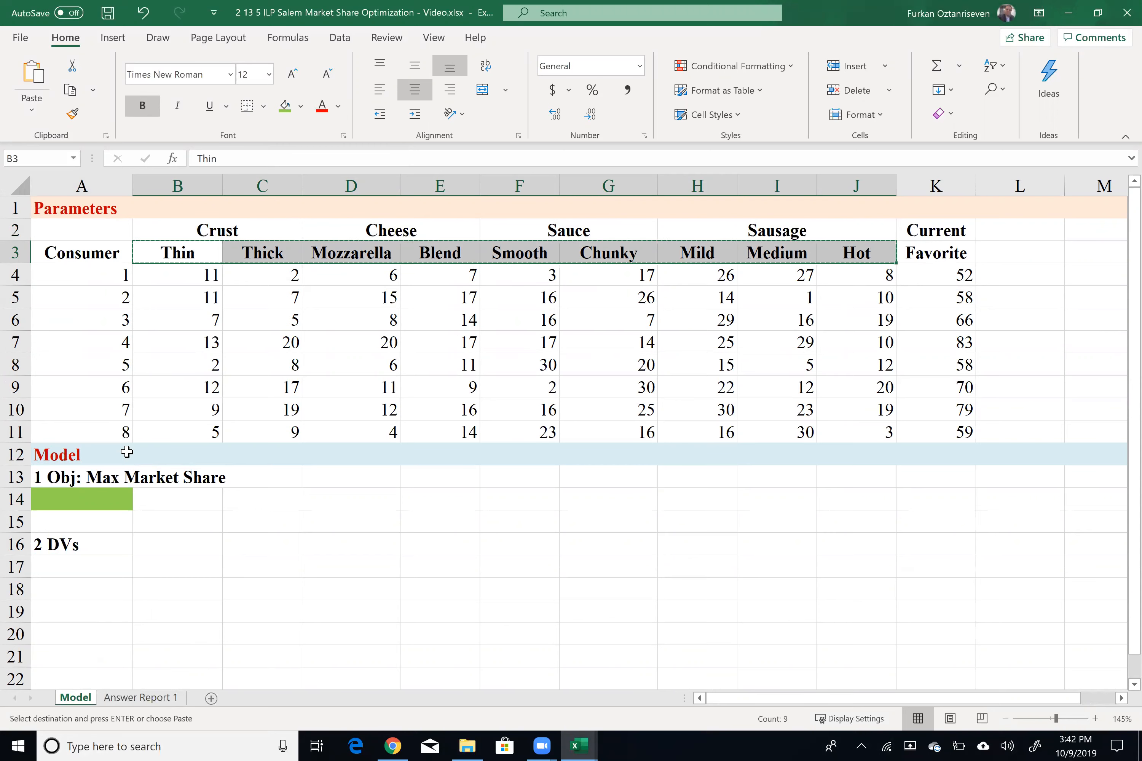
click(142, 567)
key(ctrl+v)
Step: Fill the decision cells B18:J18 yellow and label row 18 'Binary' in A18
drag(173, 589, 855, 590)
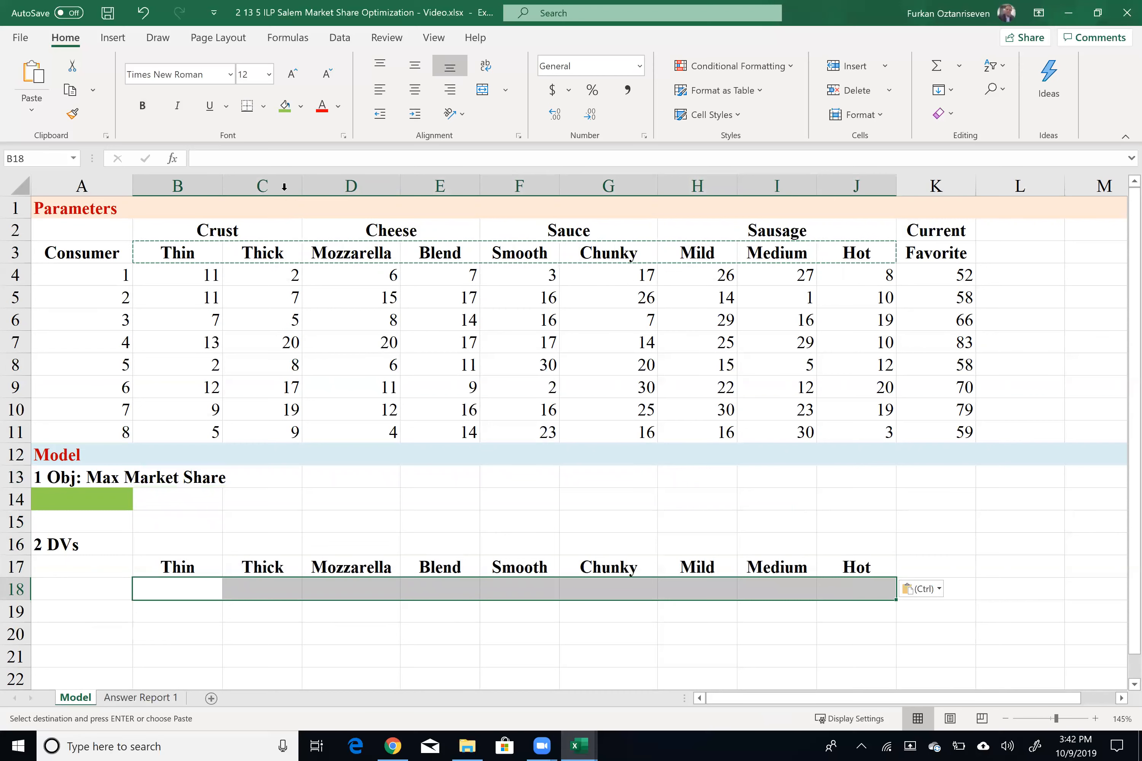
click(300, 105)
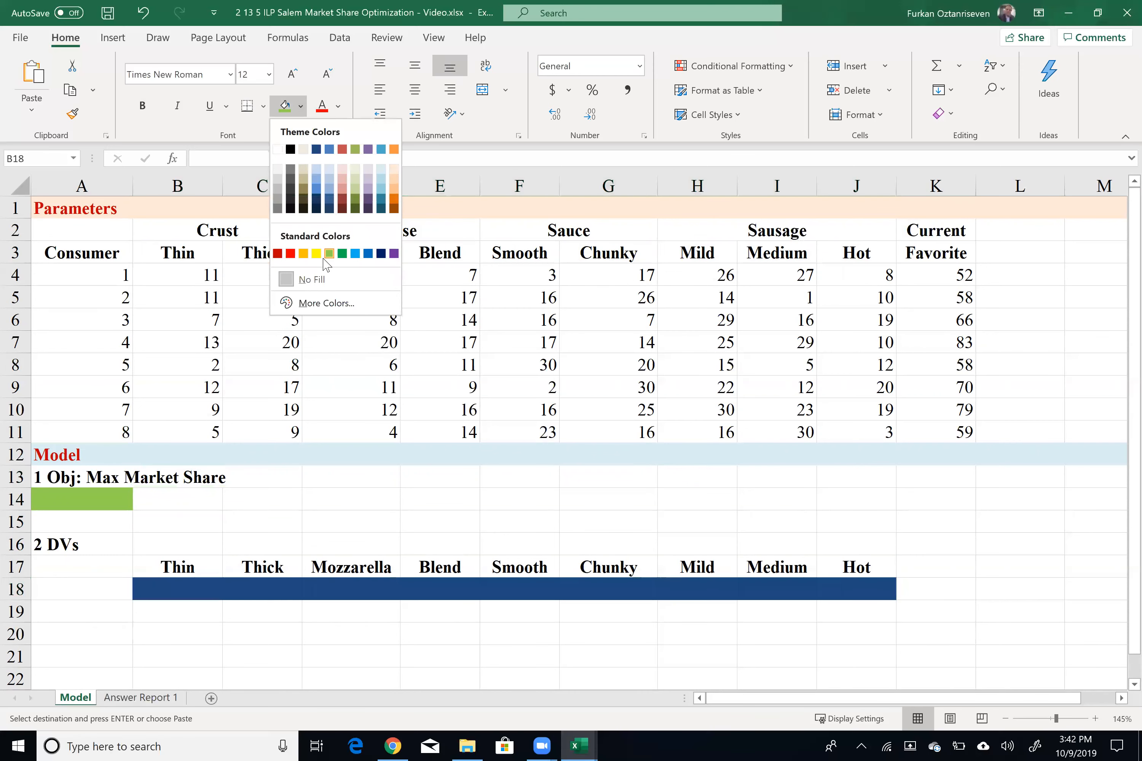
click(316, 253)
click(77, 594)
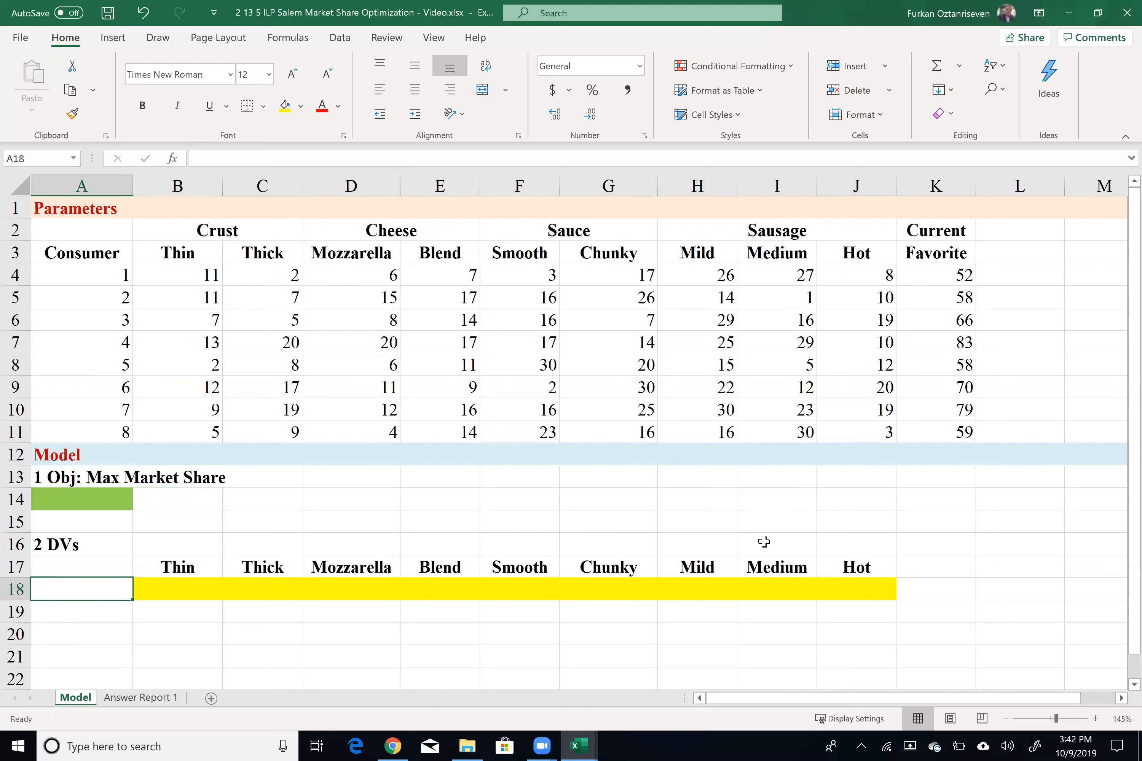
text(Binary)
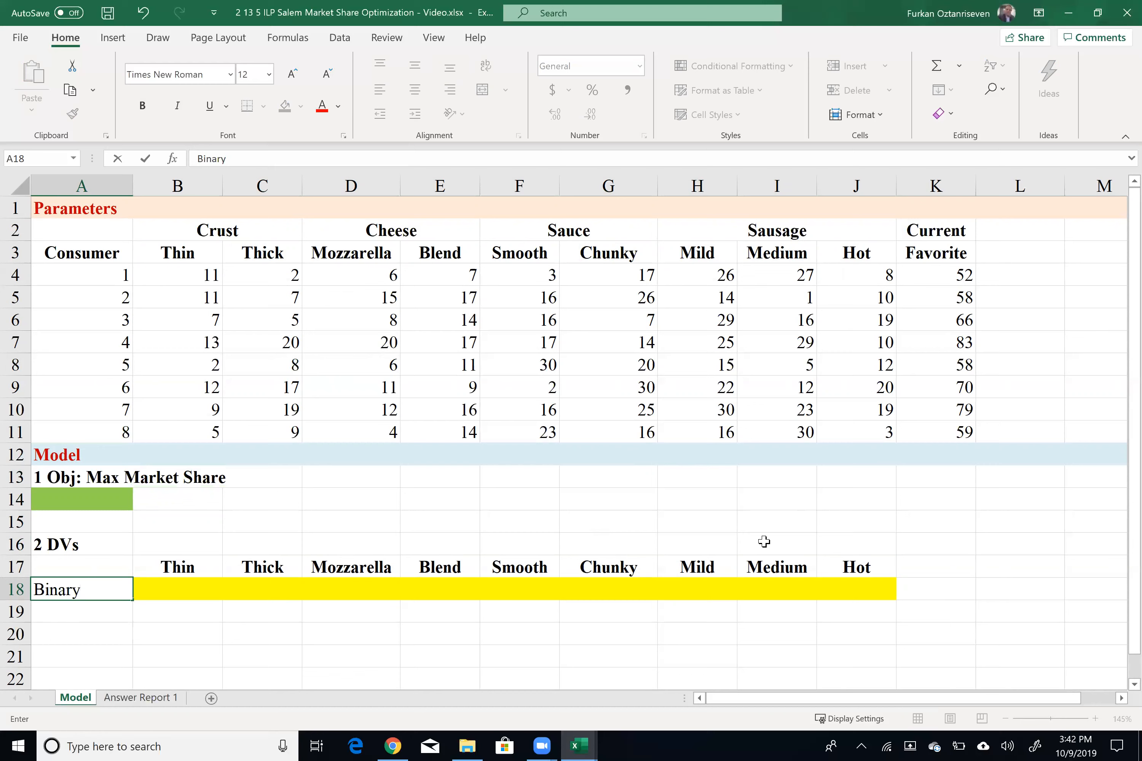
key(Tab)
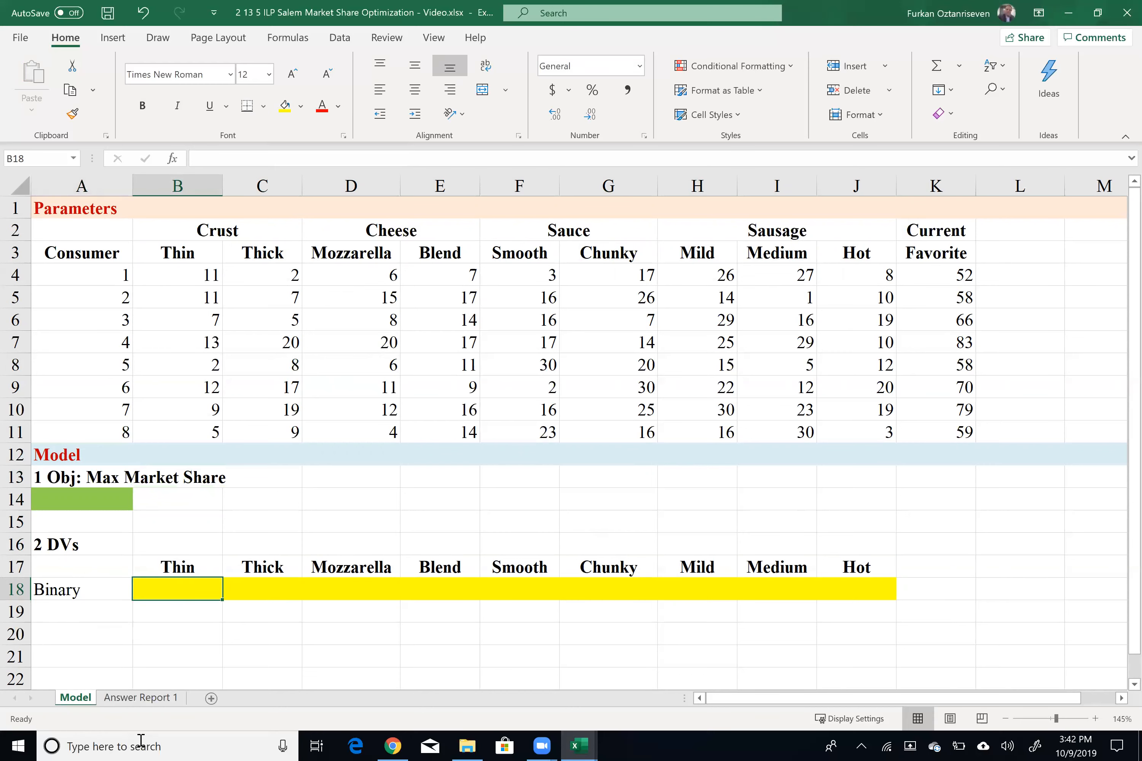
Step: Enter the bold heading '3 s.t.' in A20
click(86, 643)
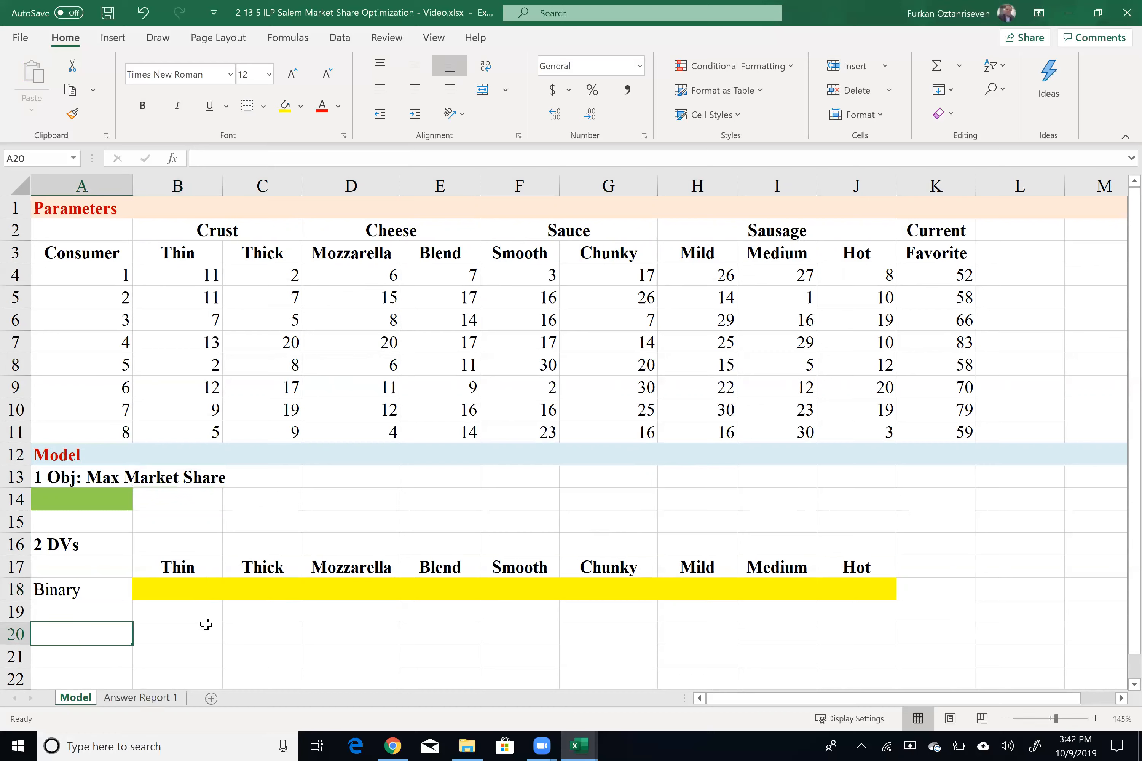
key(ctrl+b)
text(3)
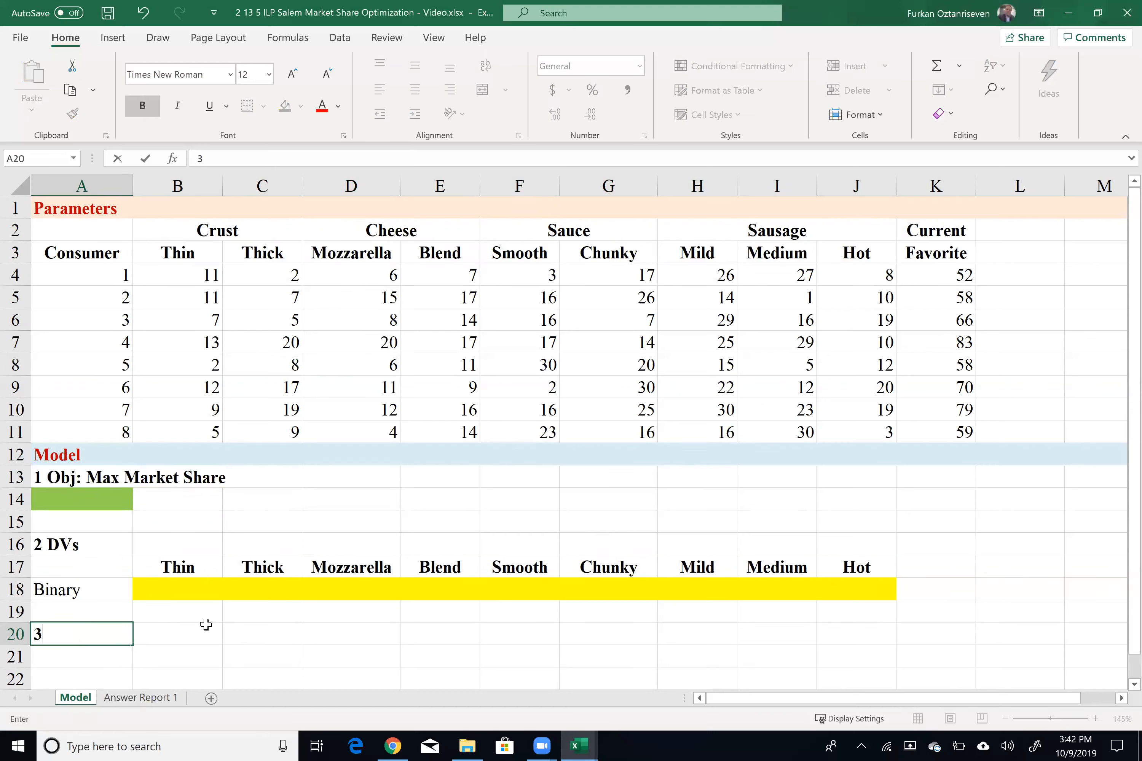
text( s.t.)
click(206, 625)
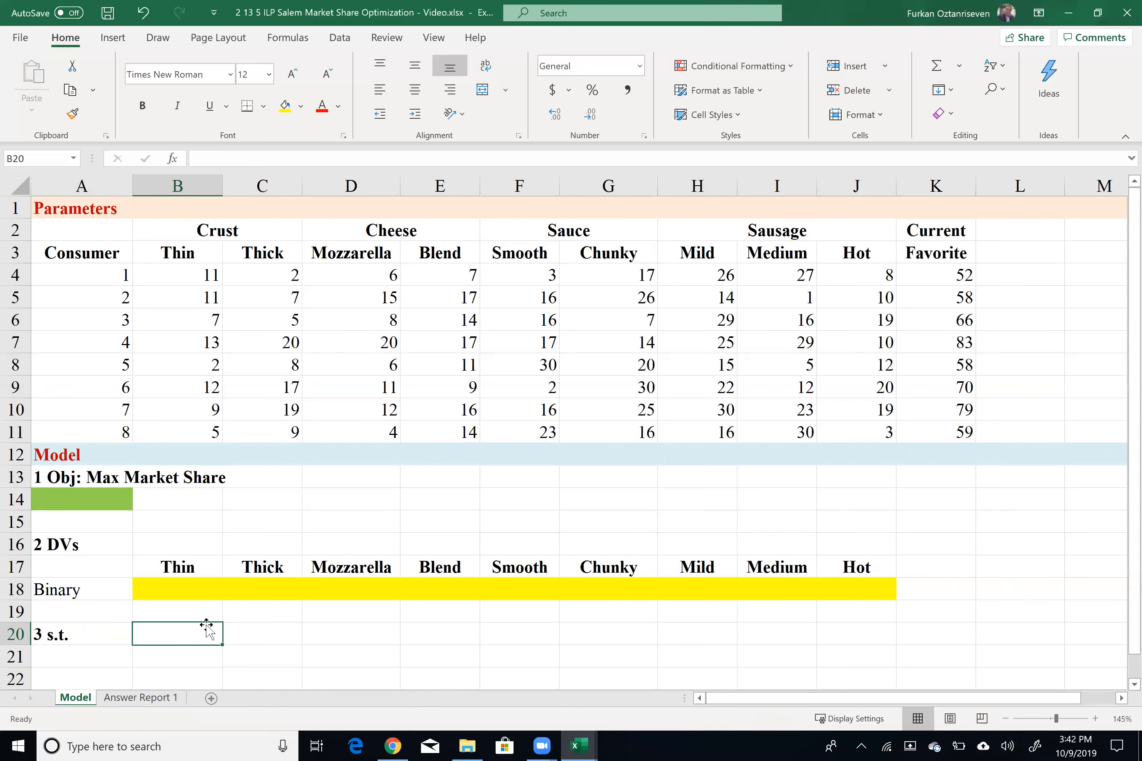
Step: Copy the consumer numbers 1 to 8 into A21:A28
click(69, 244)
drag(69, 244, 89, 433)
key(ctrl+c)
drag(110, 269, 48, 431)
key(ctrl+c)
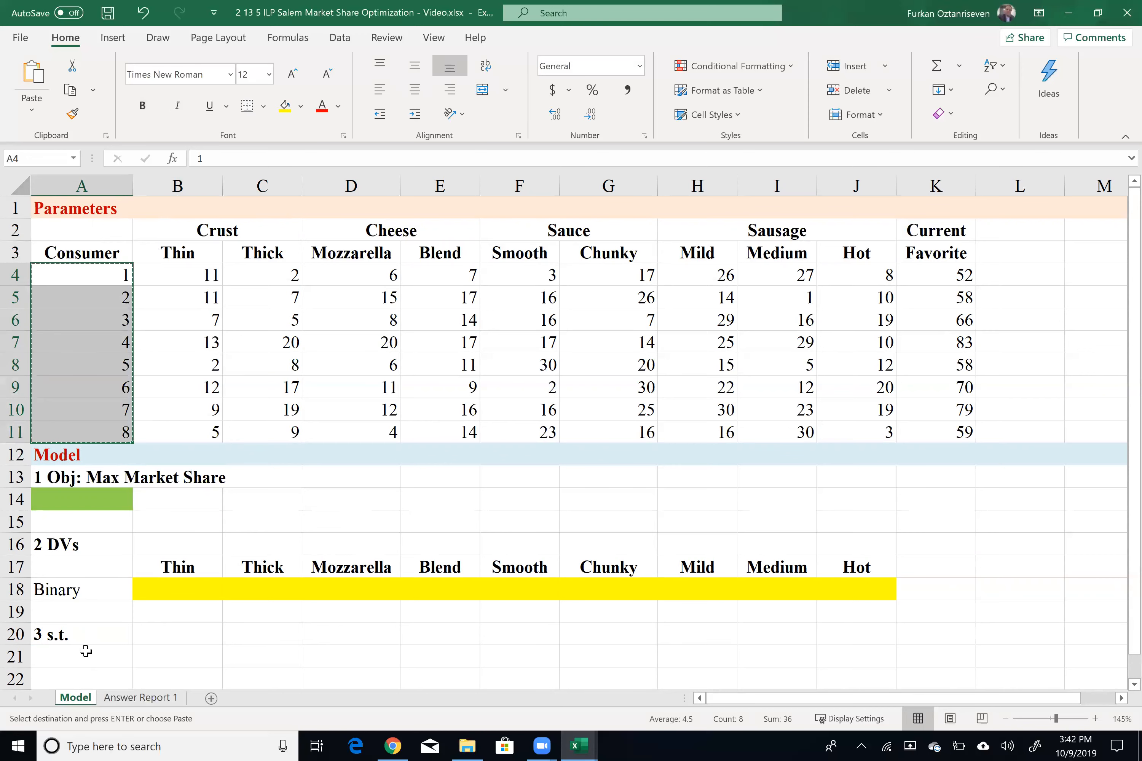
click(98, 658)
key(ctrl+v)
Step: Change A21 to 'Consumer 1' and fill it down to A28 to label Consumer 1 through Consumer 8
scroll(145, 564, down, 2)
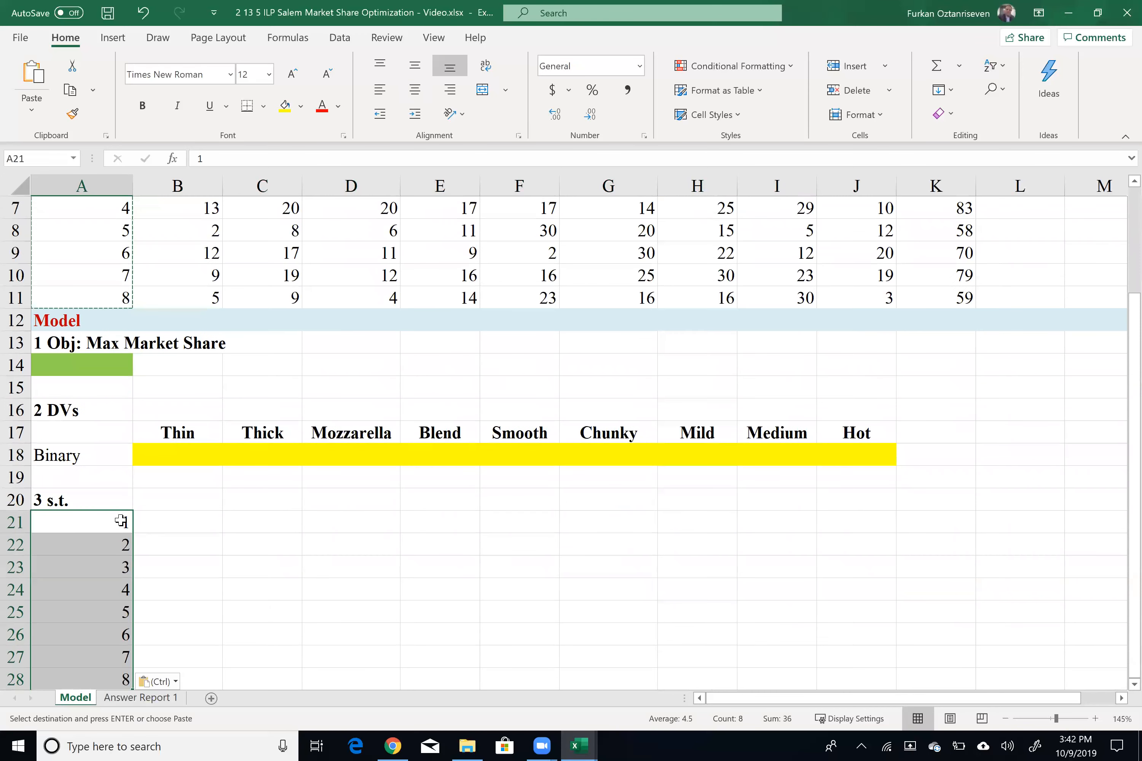
double_click(110, 518)
text(Consumer)
key(Return)
click(110, 518)
drag(132, 532, 115, 600)
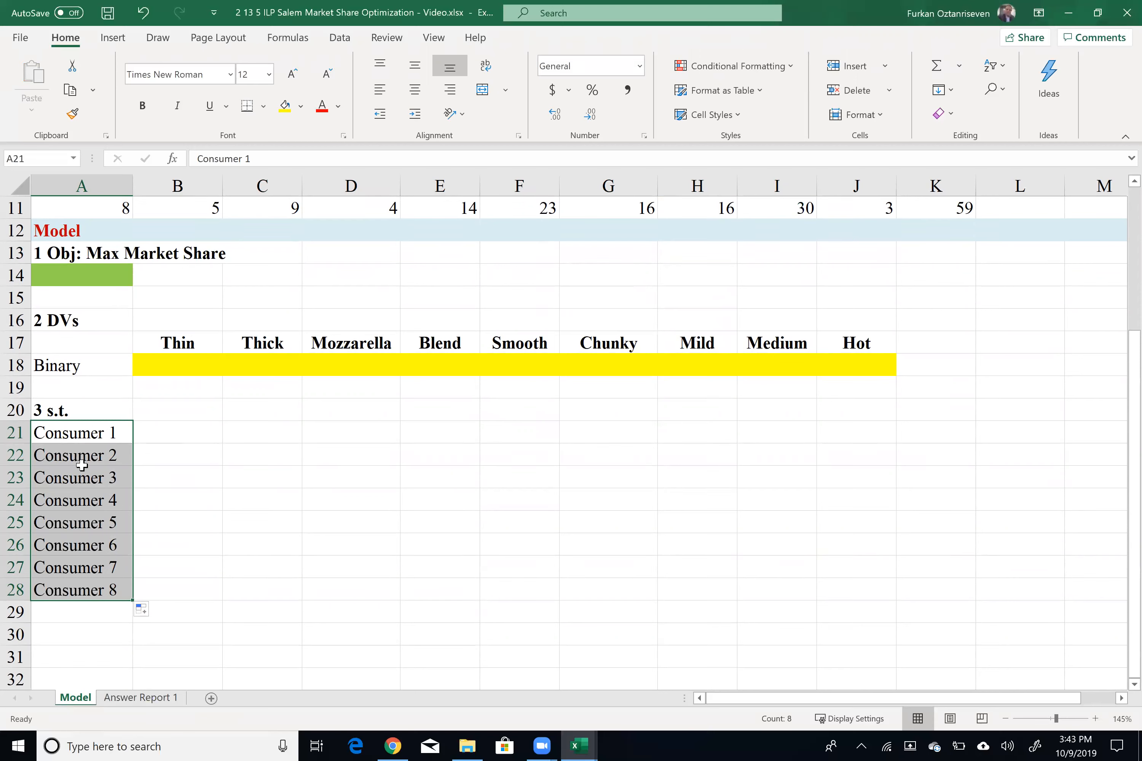
click(100, 438)
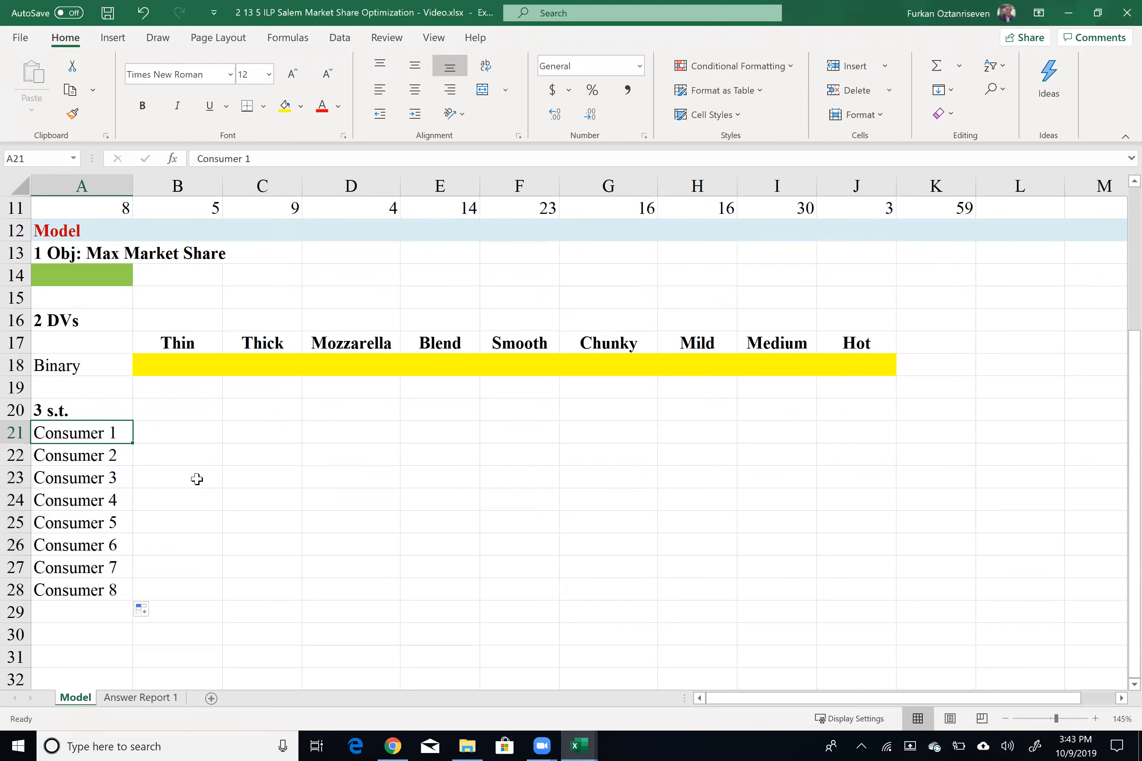
Step: Enter the constraint column headings 'LHS', 'vs' and 'RHS' in B20, C20 and D20
scroll(311, 464, up, 2)
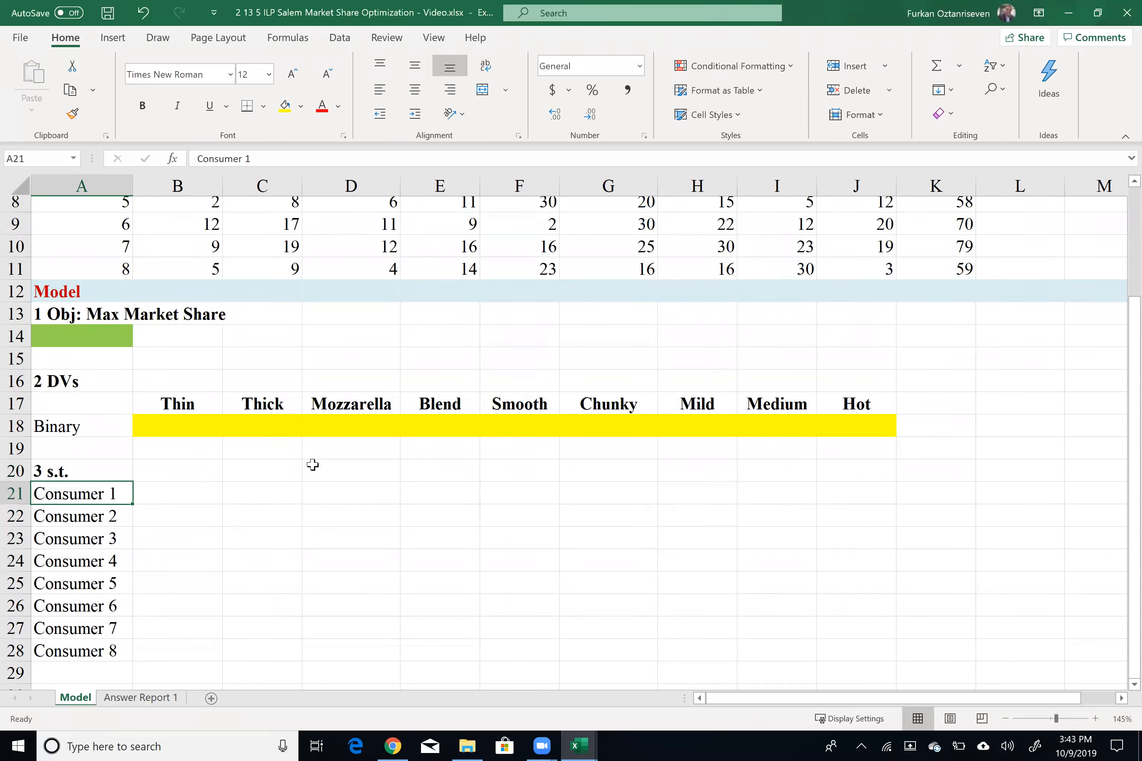
scroll(231, 579, up, 2)
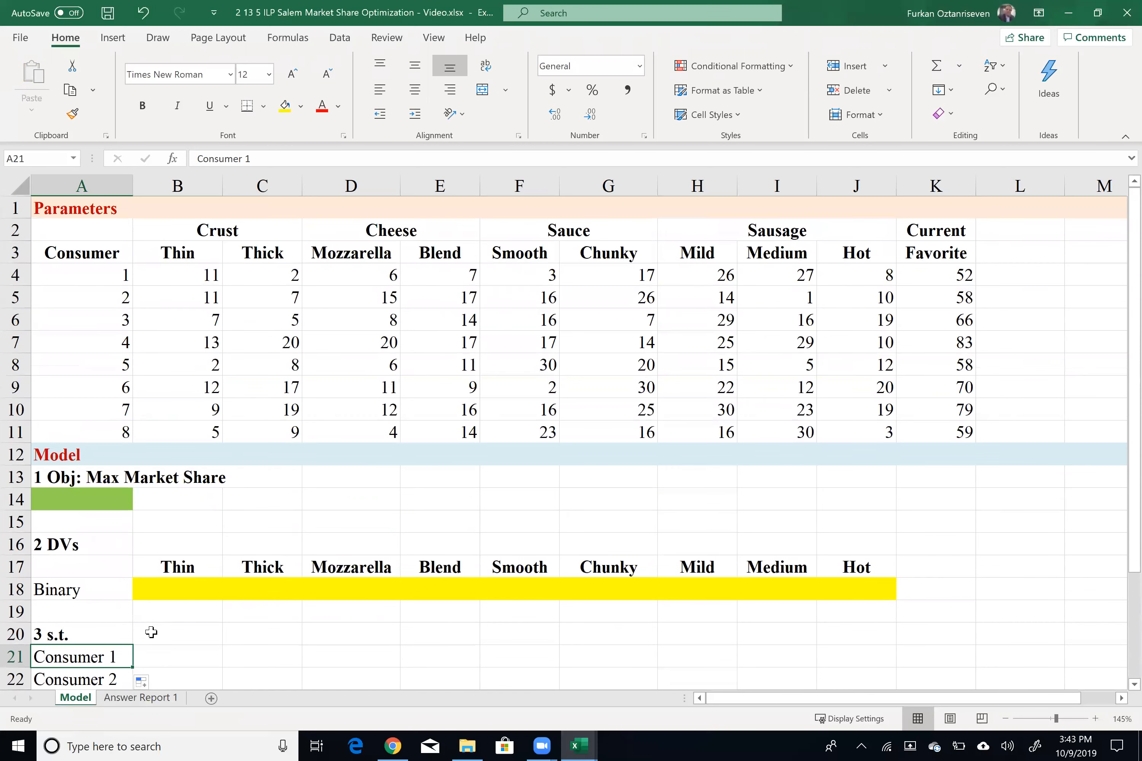
click(150, 634)
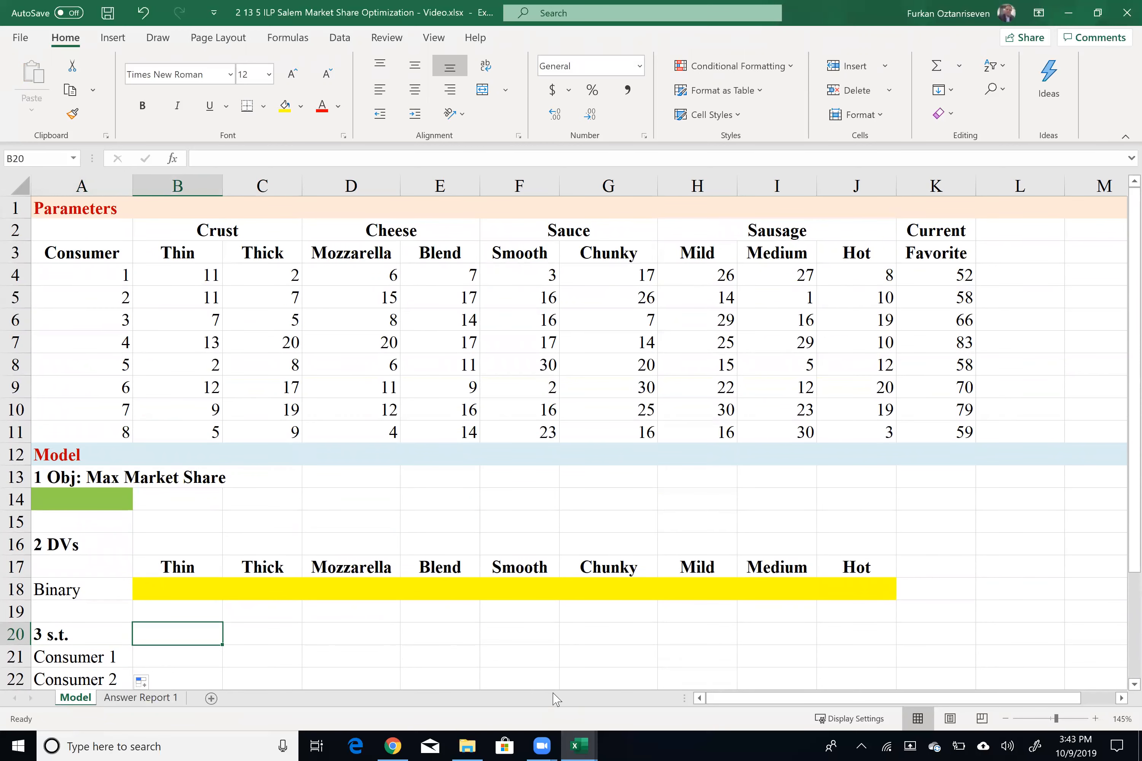
text(LHS)
key(Tab)
text(vs)
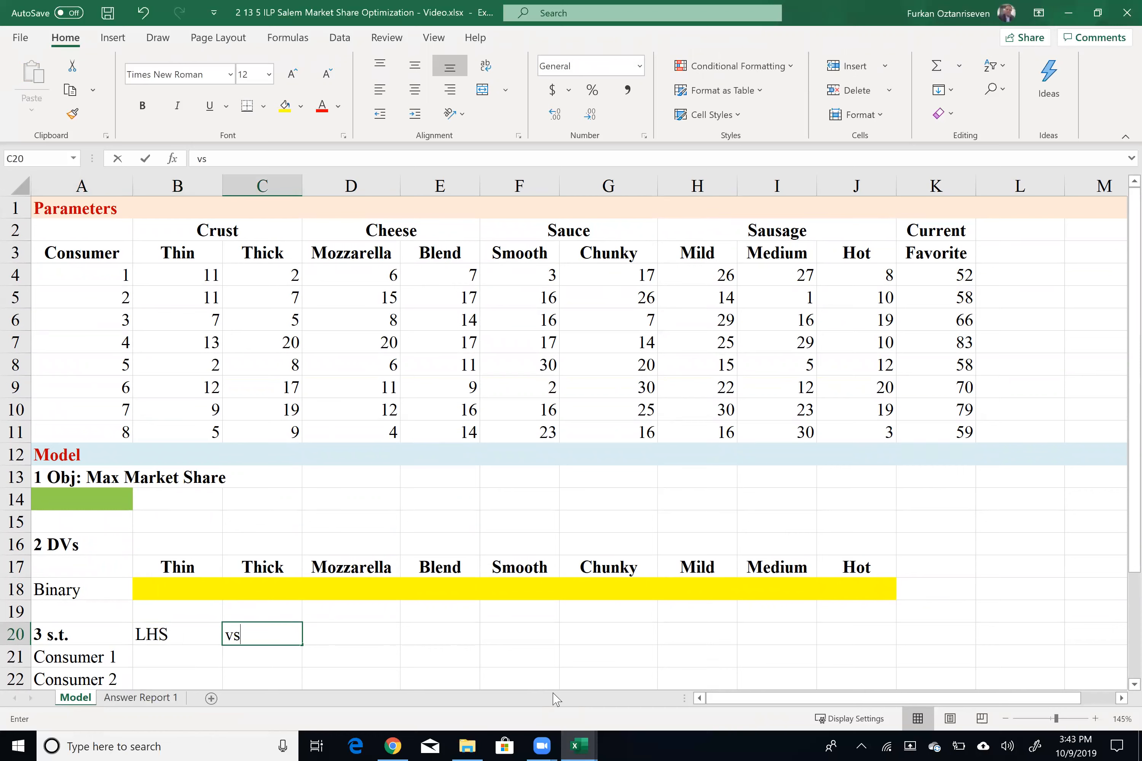
key(Tab)
text(RHS)
key(Tab)
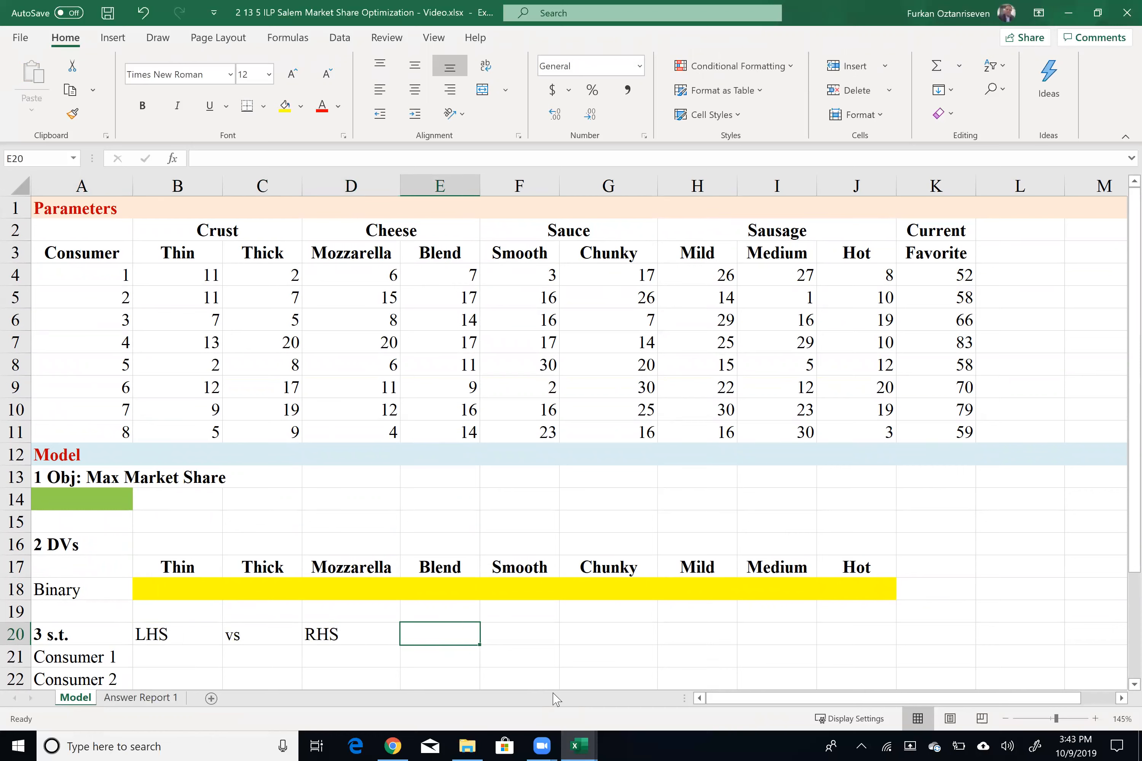
Step: Make the B20:D20 headings bold and centered
drag(297, 639, 314, 636)
key(ctrl+b)
key(ctrl+q)
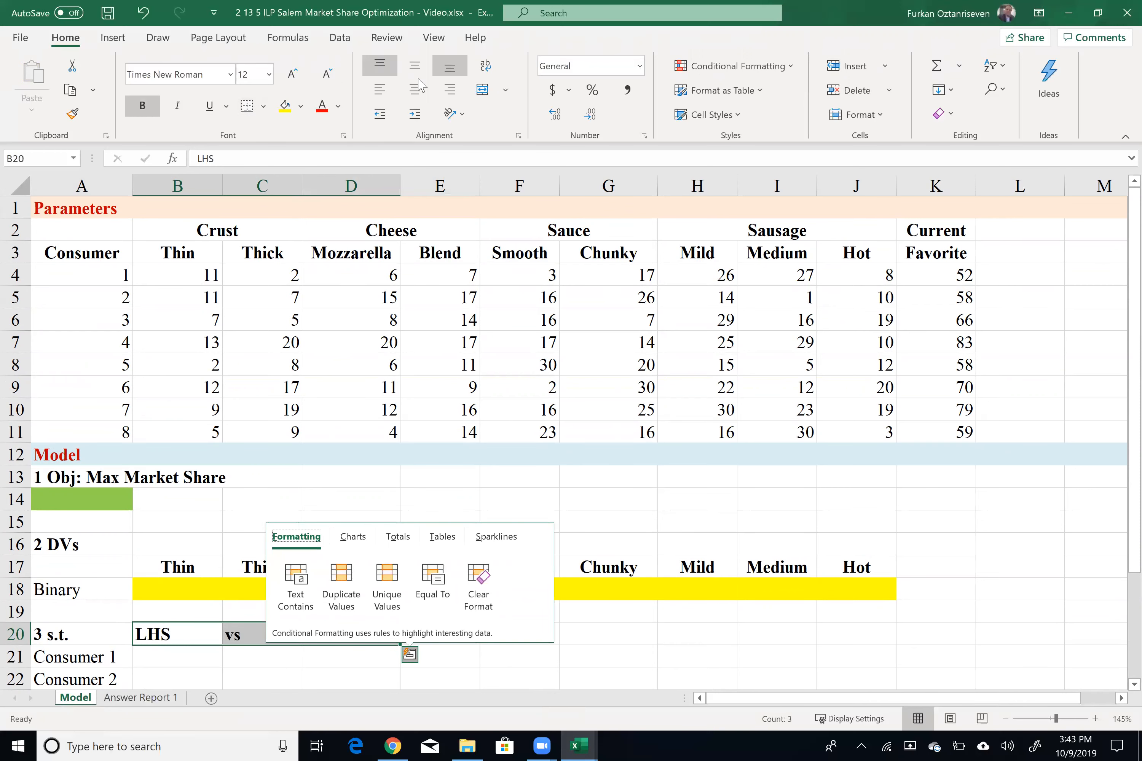
click(416, 93)
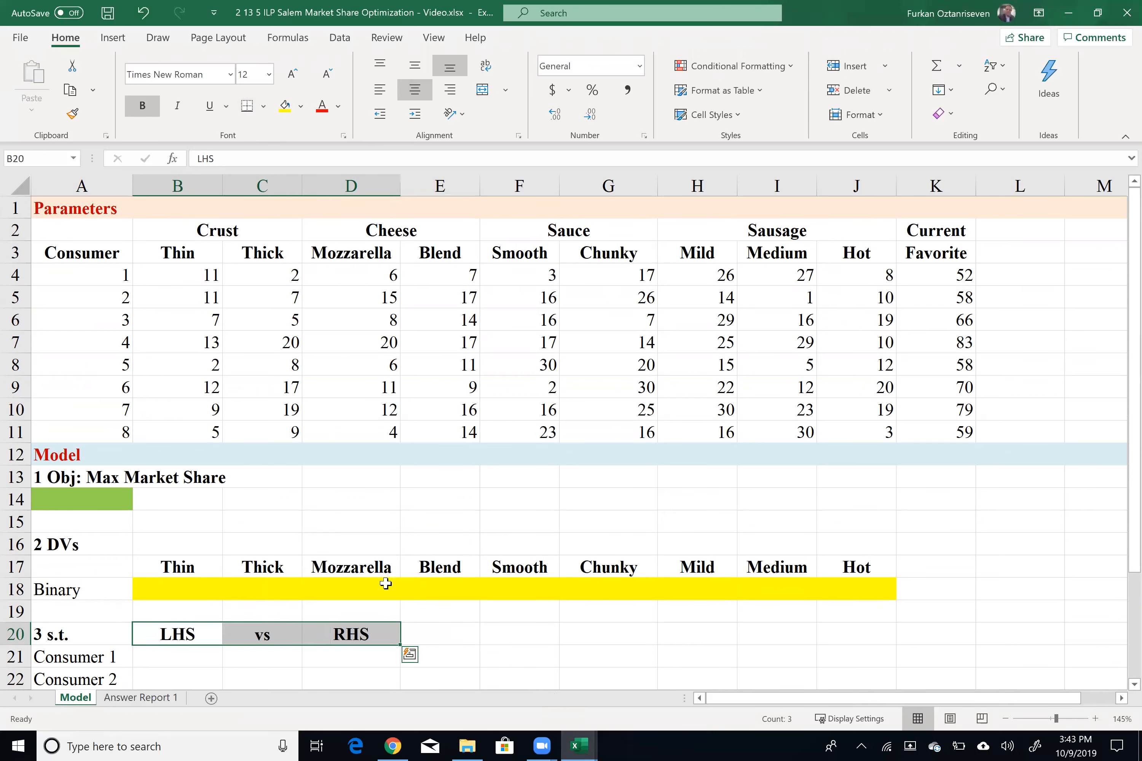
Step: Enter the RHS formula =K4+1 in D21 and fill it down to D28
click(347, 656)
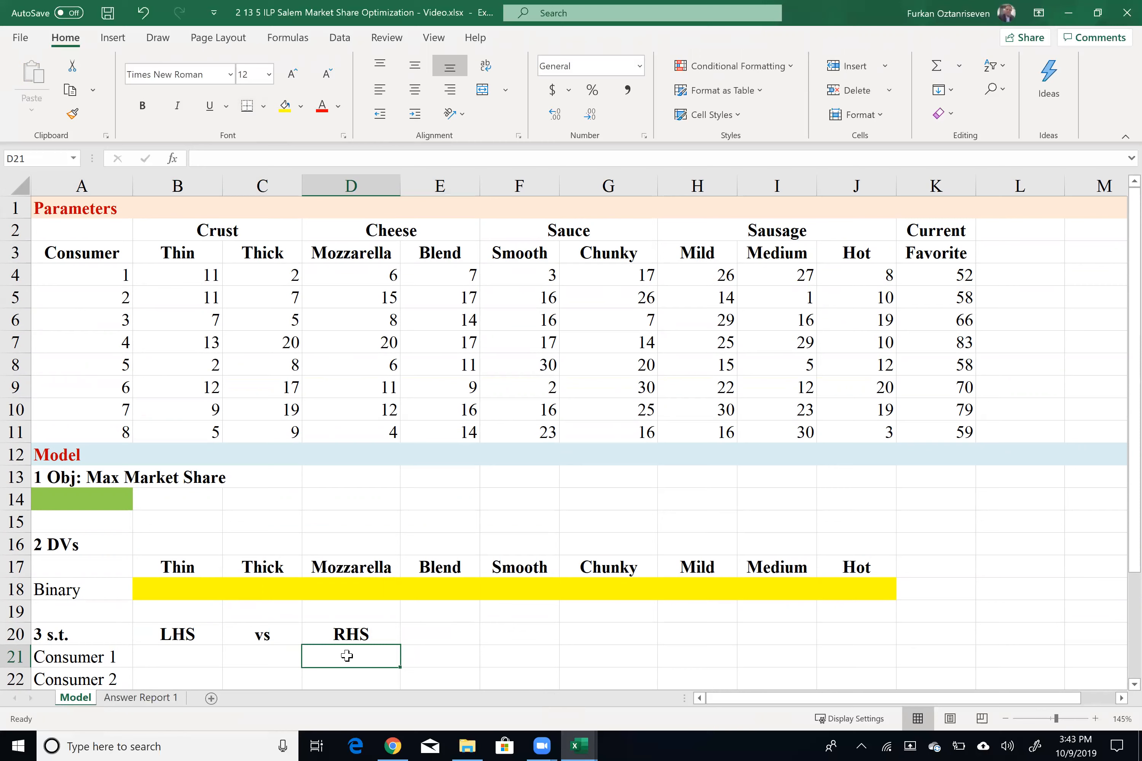
text(=)
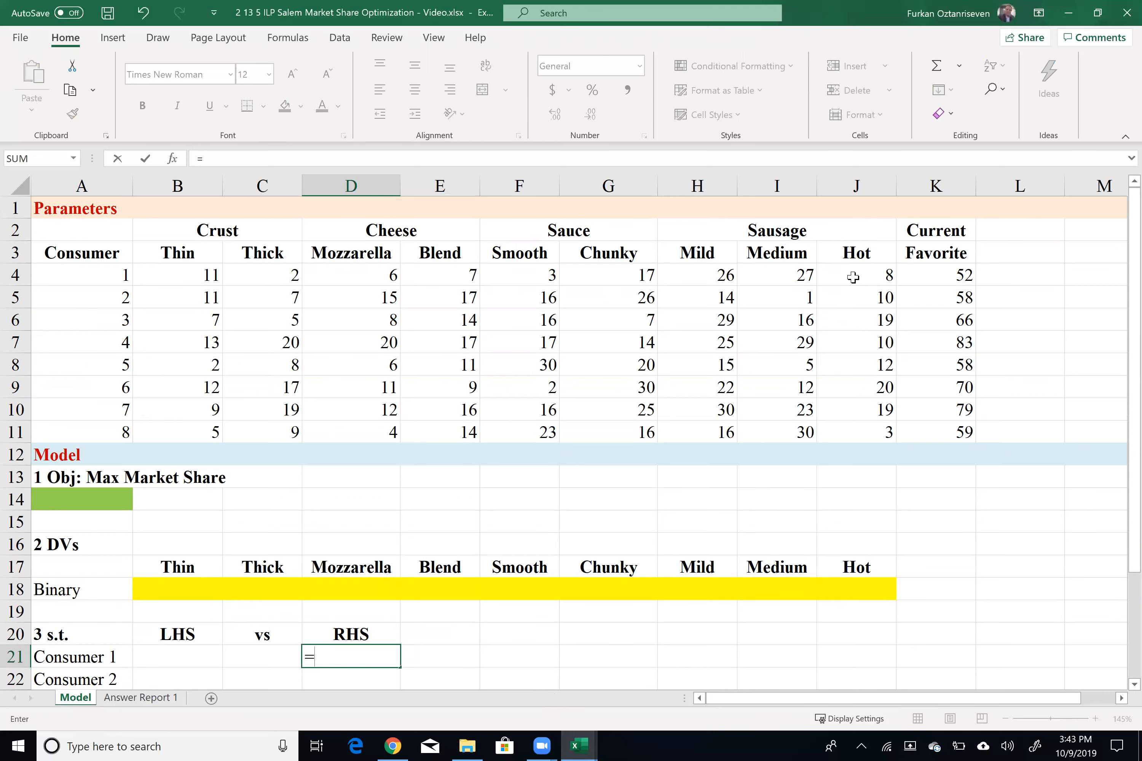
click(946, 275)
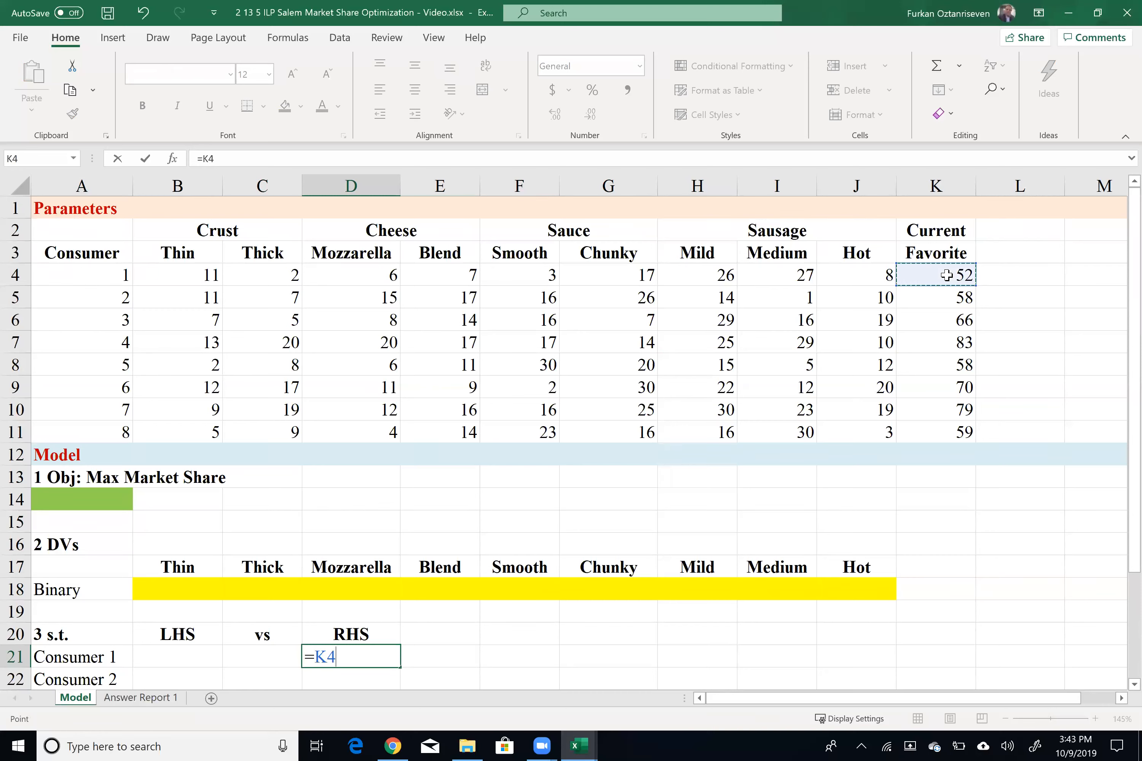
text(+1)
key(Return)
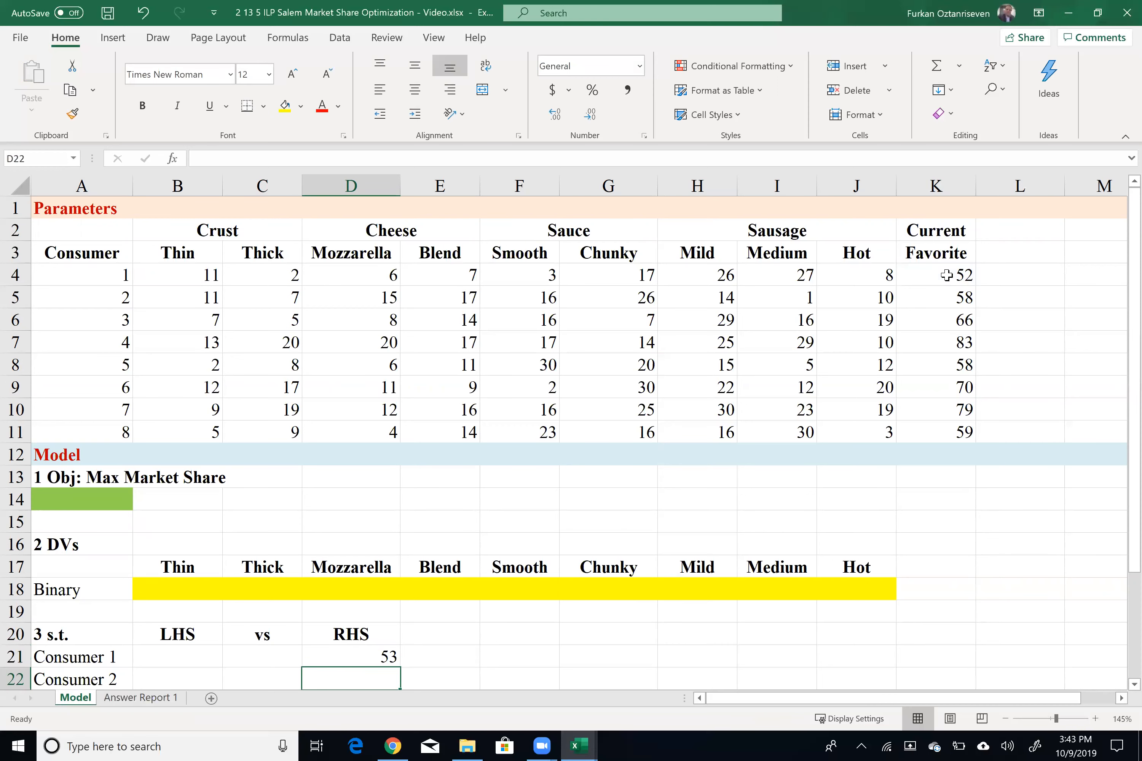
scroll(395, 510, down, 2)
click(387, 525)
drag(397, 540, 362, 575)
Step: Enter '>=' in C21 and fill it down through C28
click(291, 413)
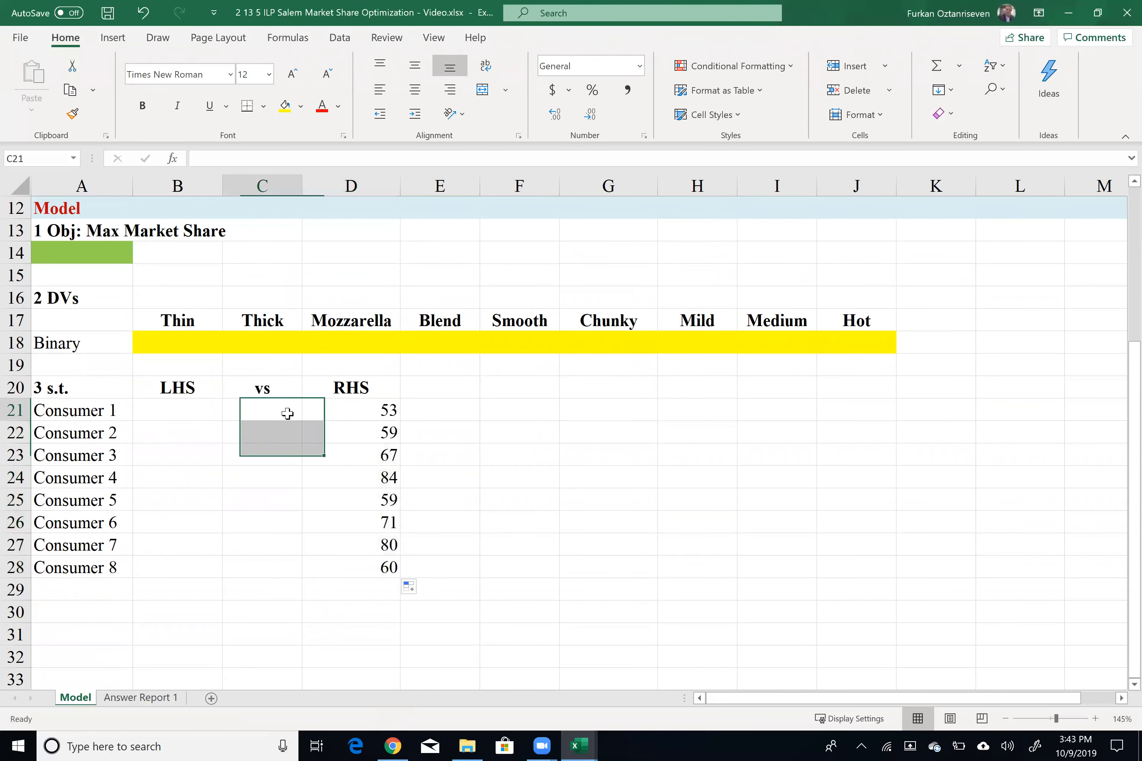
text(>=)
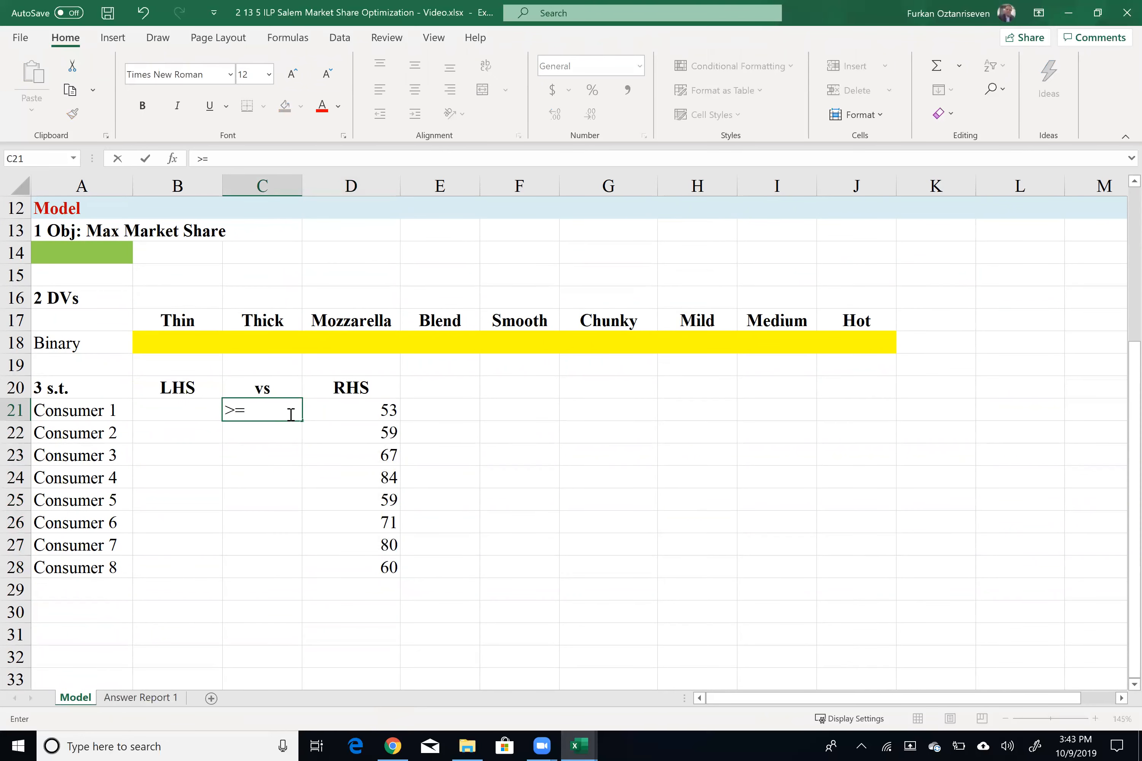
key(Return)
click(290, 414)
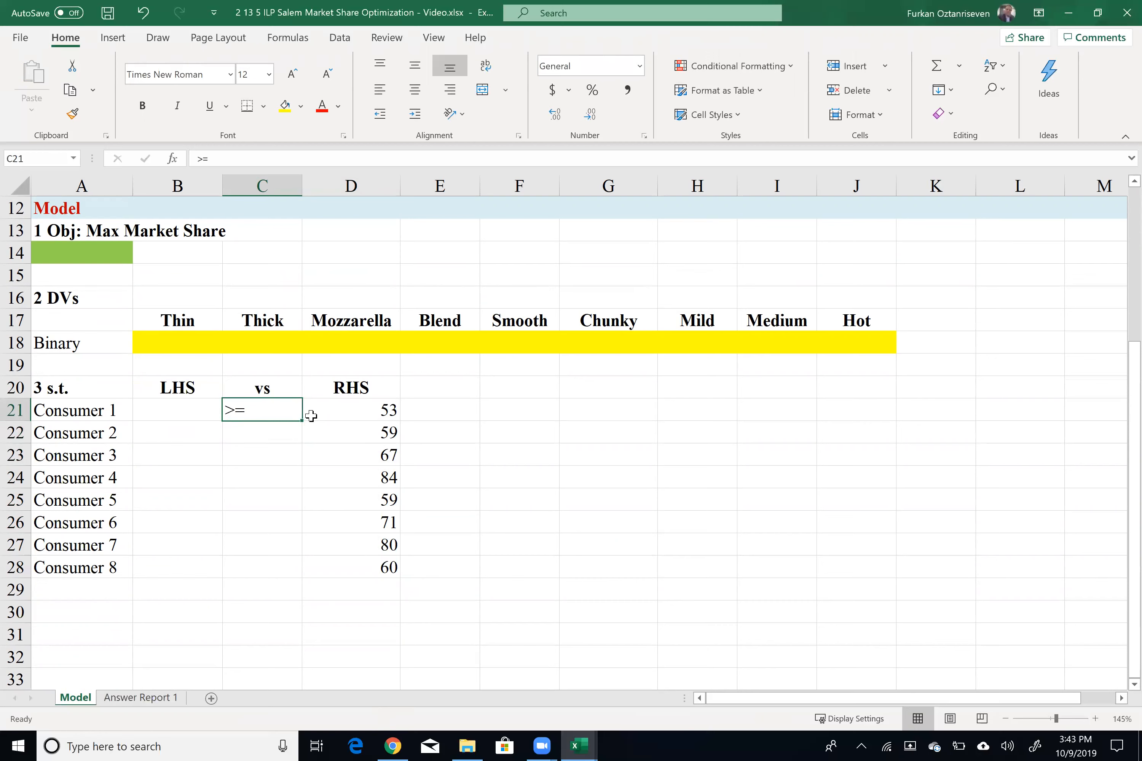
drag(298, 425, 247, 575)
Step: Enter =SUMPRODUCT(B4:J4,$B$18:$J$18) in B21 as Consumer 1's LHS, with the decision range absolute
click(191, 410)
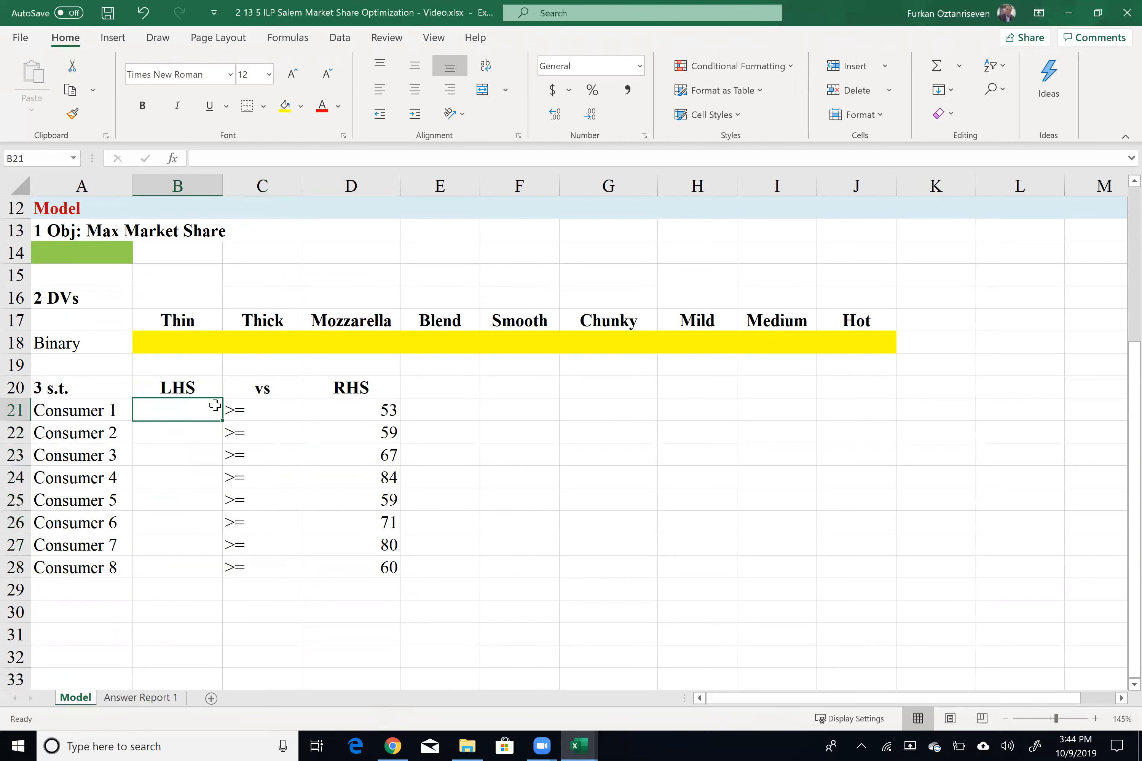
scroll(282, 440, up, 1)
text(=sump)
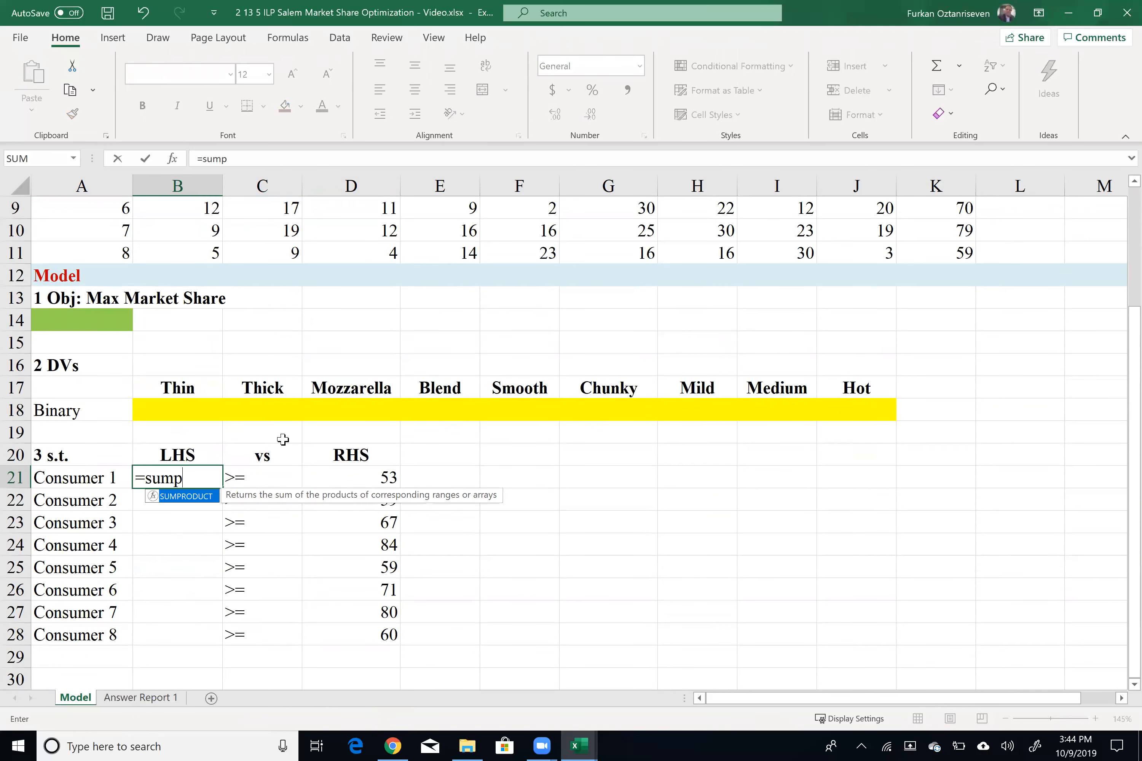
key(Tab)
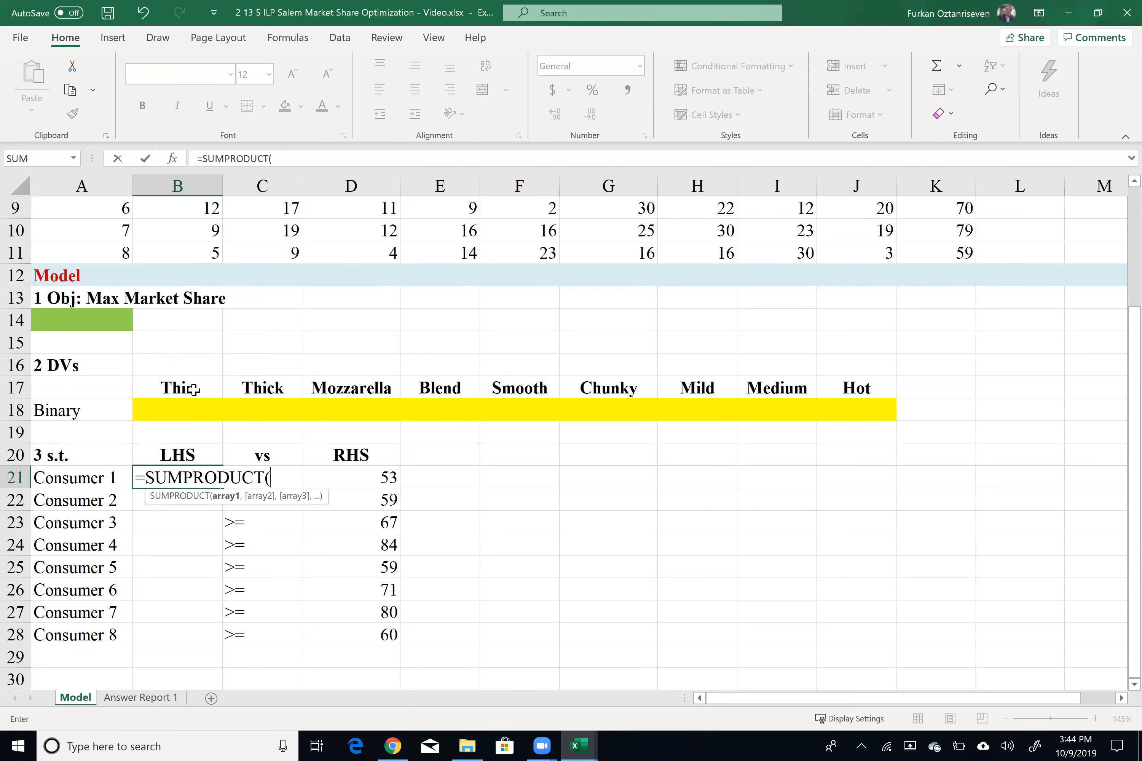
scroll(197, 391, up, 2)
scroll(219, 407, up, 1)
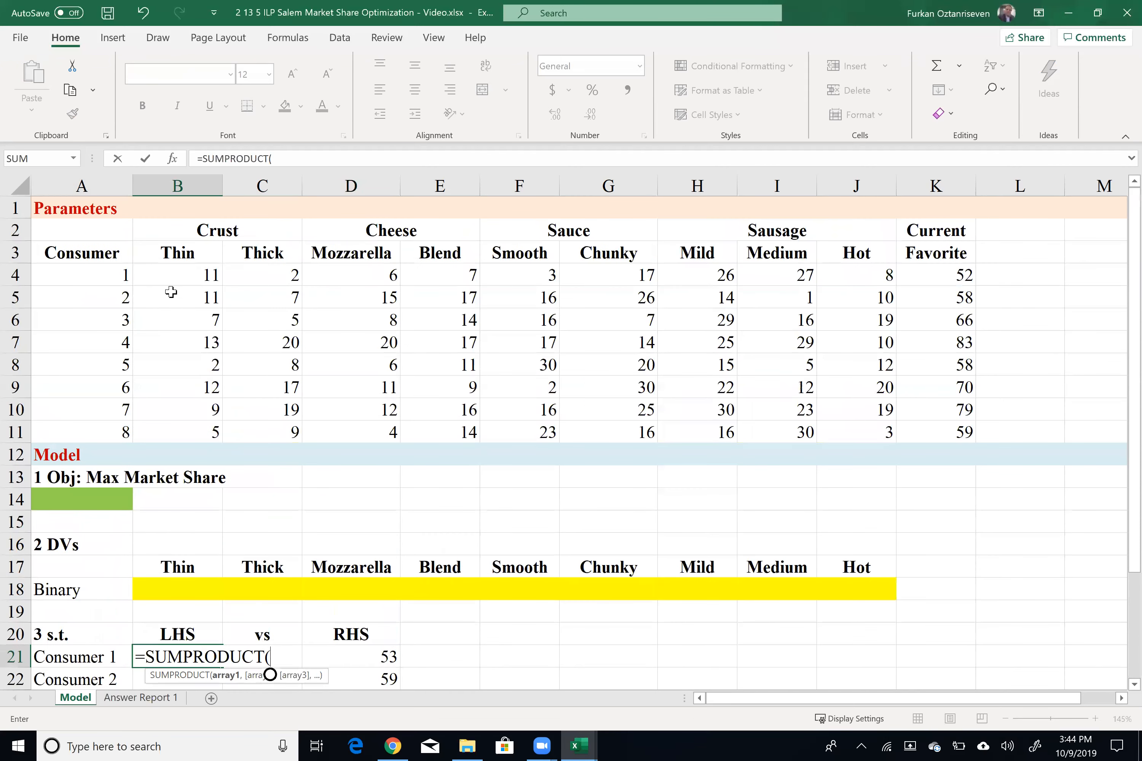
drag(178, 275, 845, 275)
text(,)
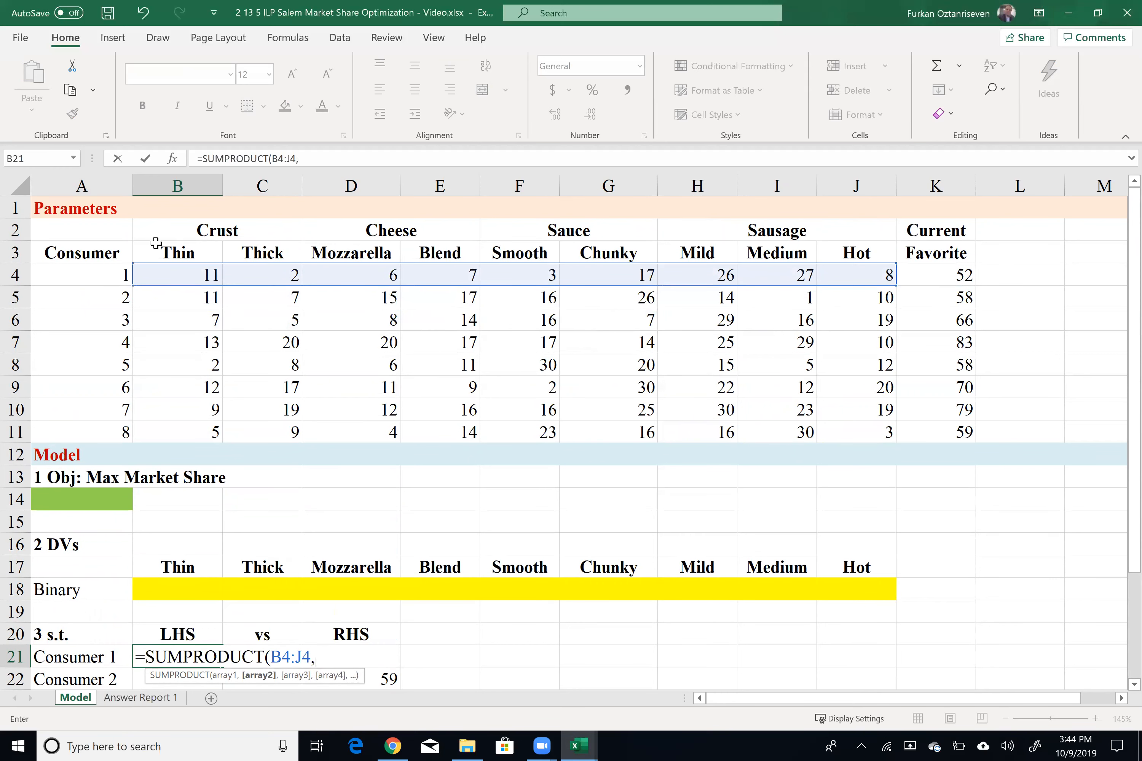
drag(187, 589, 867, 588)
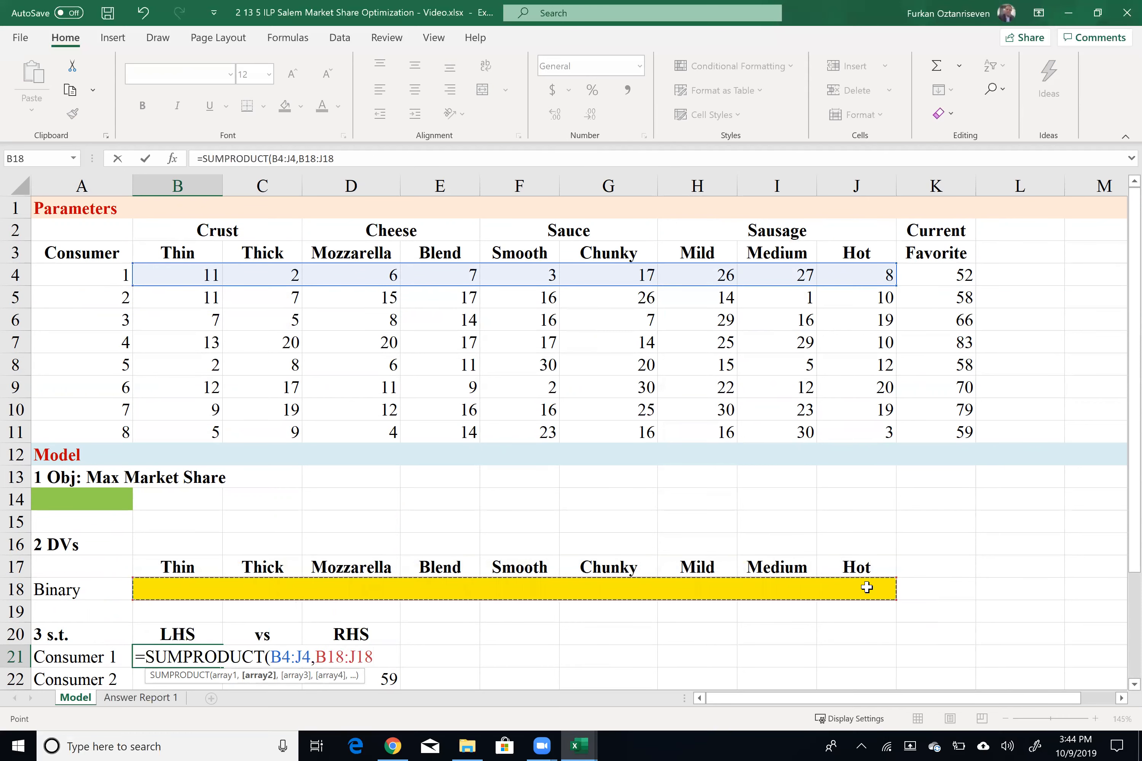
text())
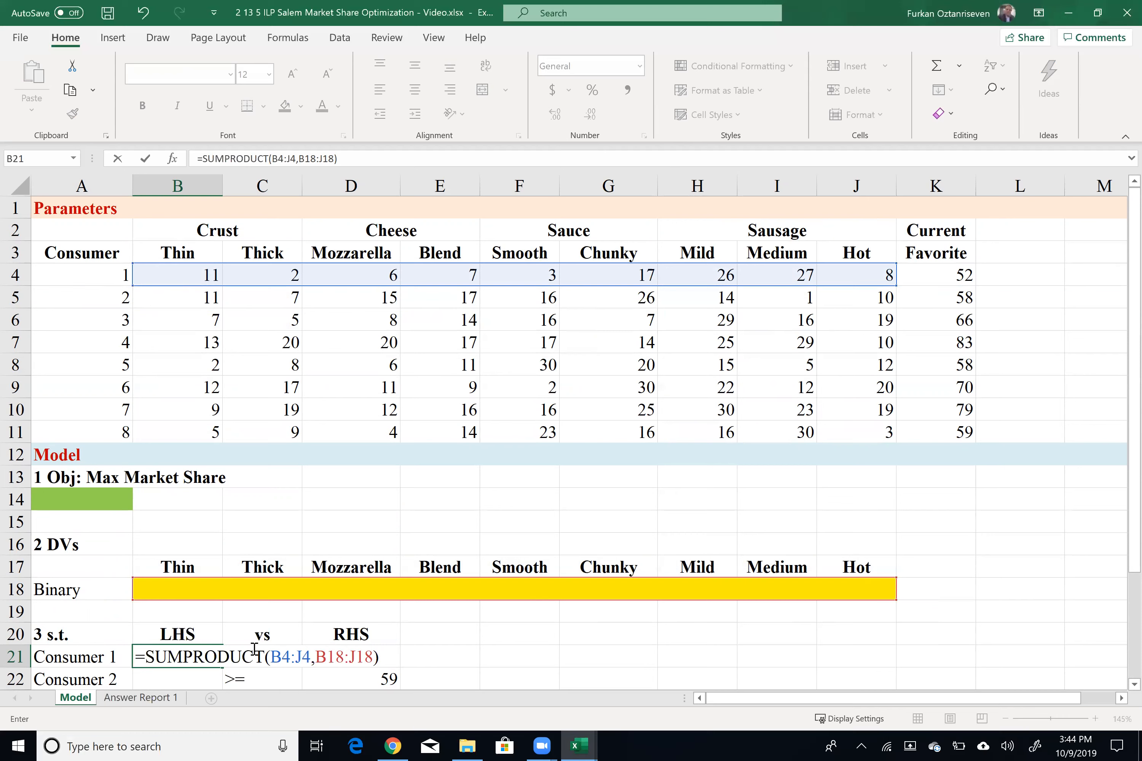
drag(314, 649, 363, 655)
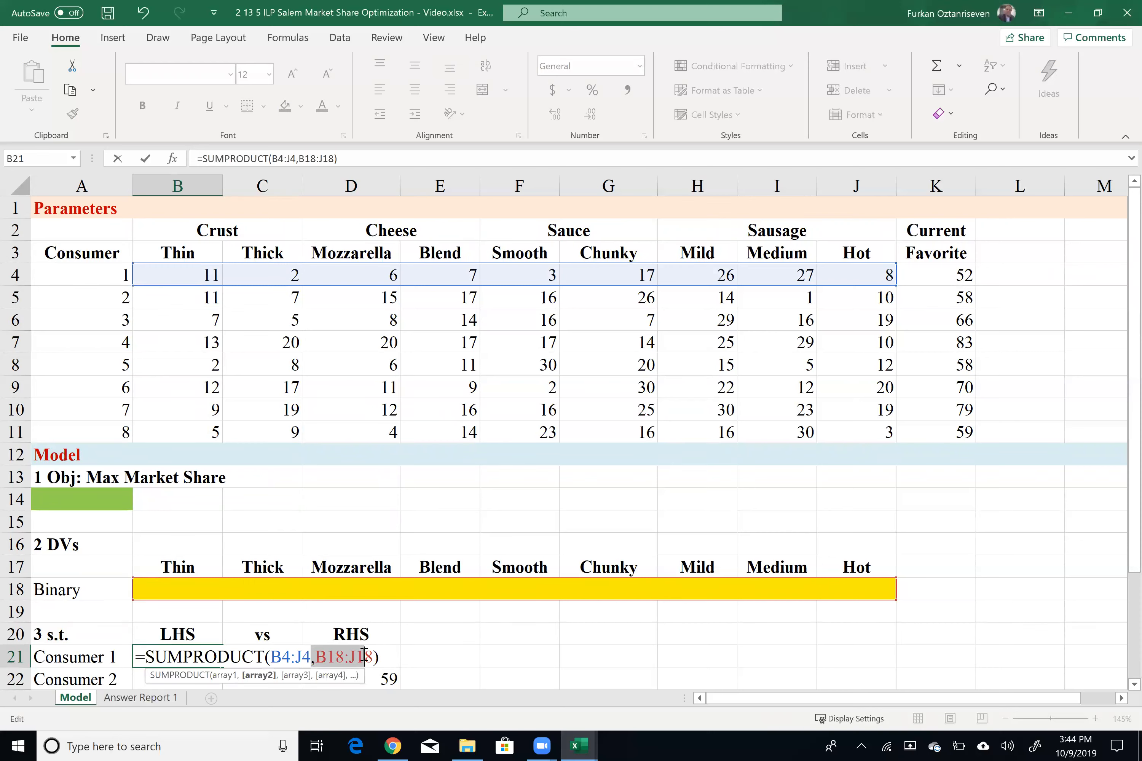
key(F4)
key(ctrl+z)
drag(327, 656, 358, 655)
key(F4)
key(Return)
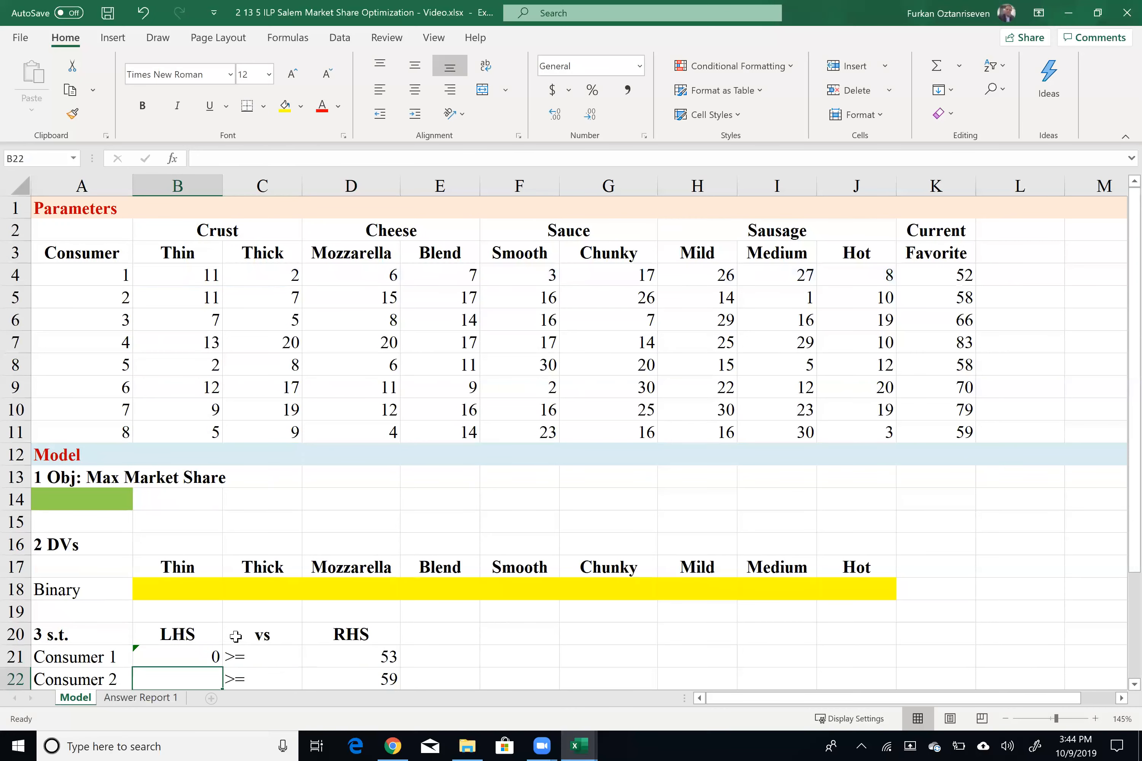
Step: Fill the LHS formula from B21 down to B28
scroll(192, 543, down, 2)
click(180, 520)
drag(221, 533, 211, 612)
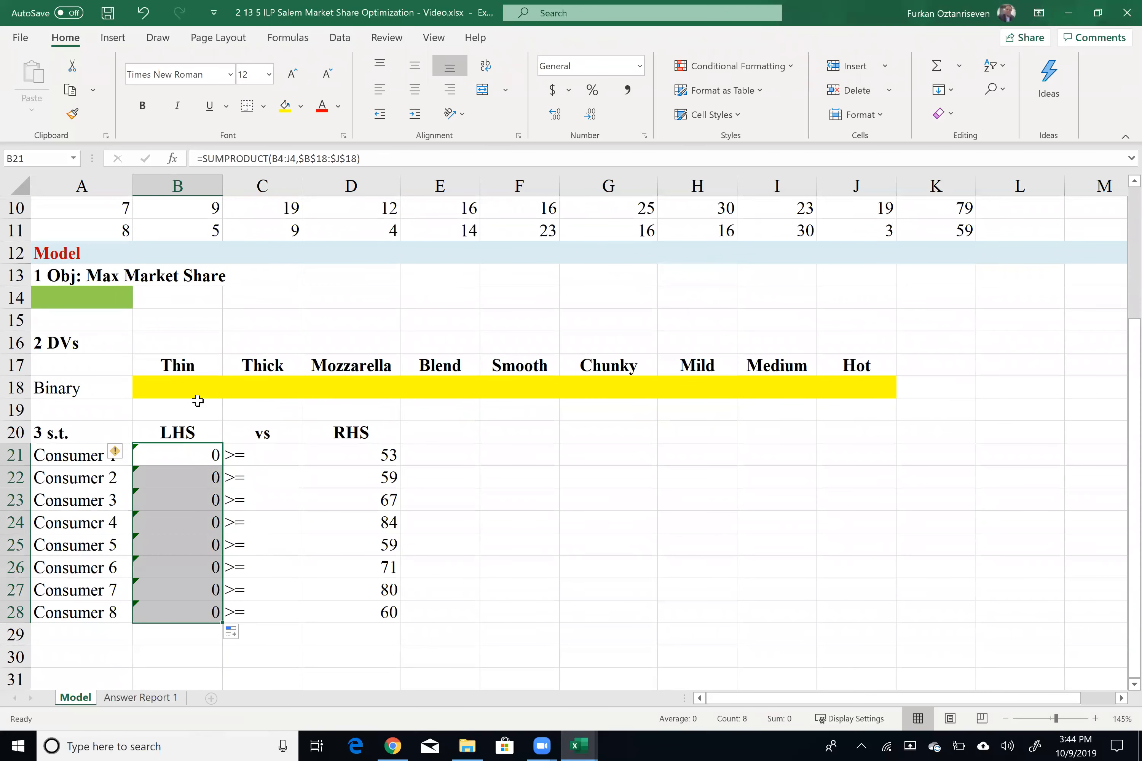
Step: Enter trial values of 1 in the decision cells for Thin, Mozzarella, Smooth and Mild
click(182, 385)
text(1)
click(367, 372)
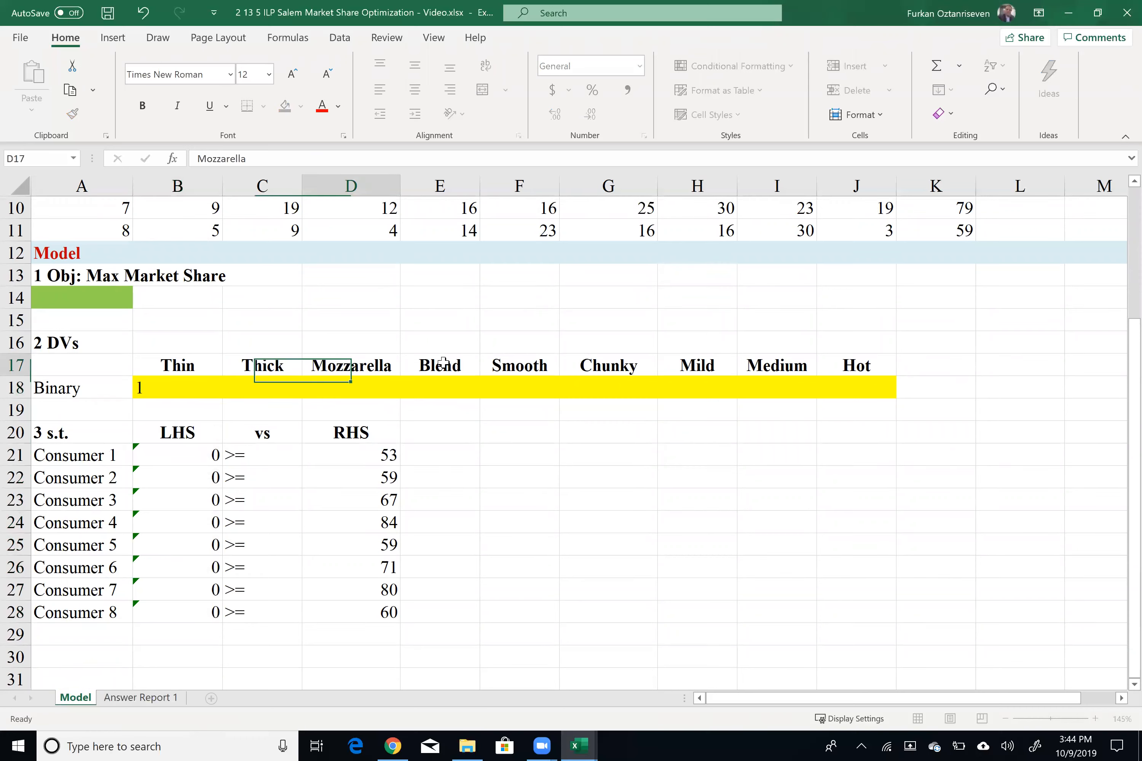
click(355, 389)
text(1)
click(527, 379)
text(1)
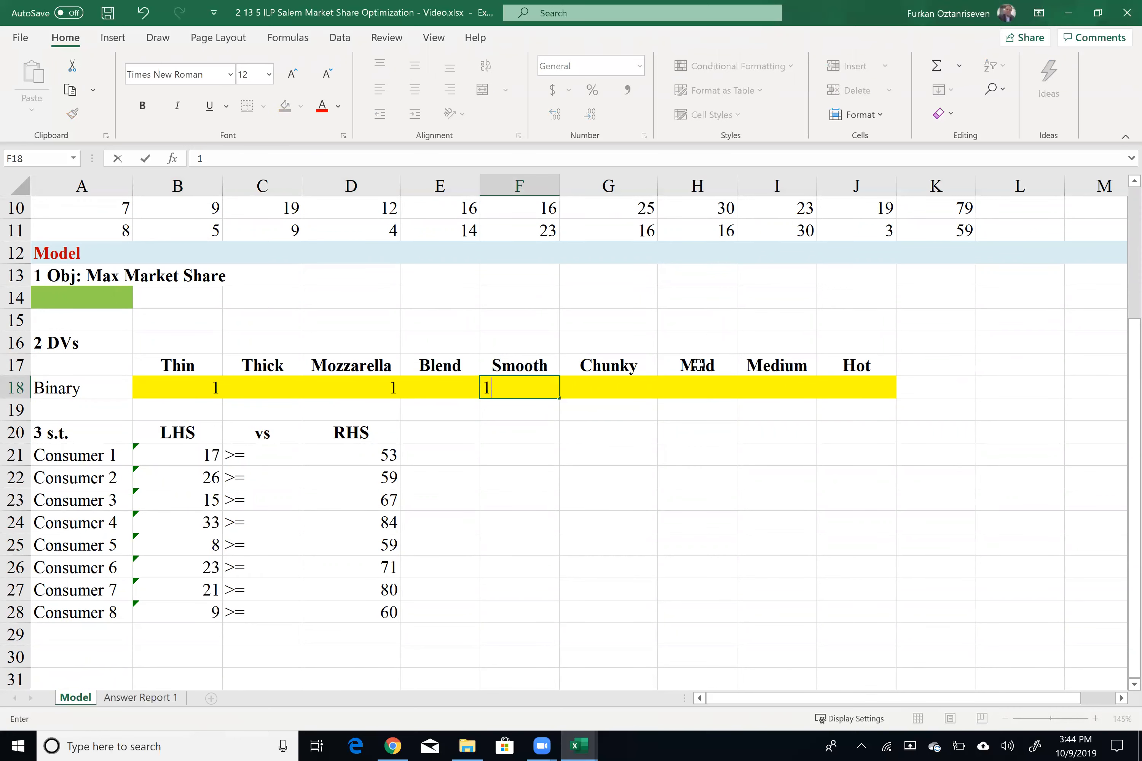
click(709, 387)
text(1)
click(660, 477)
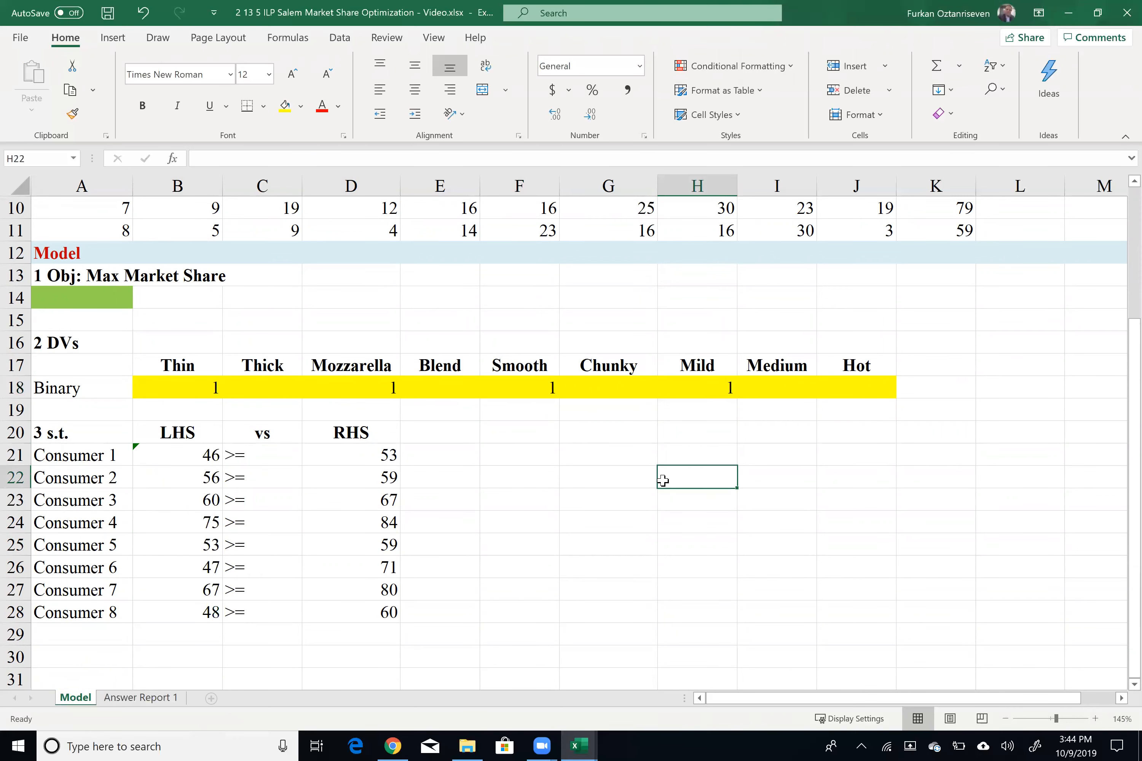
Step: Switch the sausage trial from Mild to Medium by clearing H18 and entering 1 in I18
drag(202, 450, 373, 452)
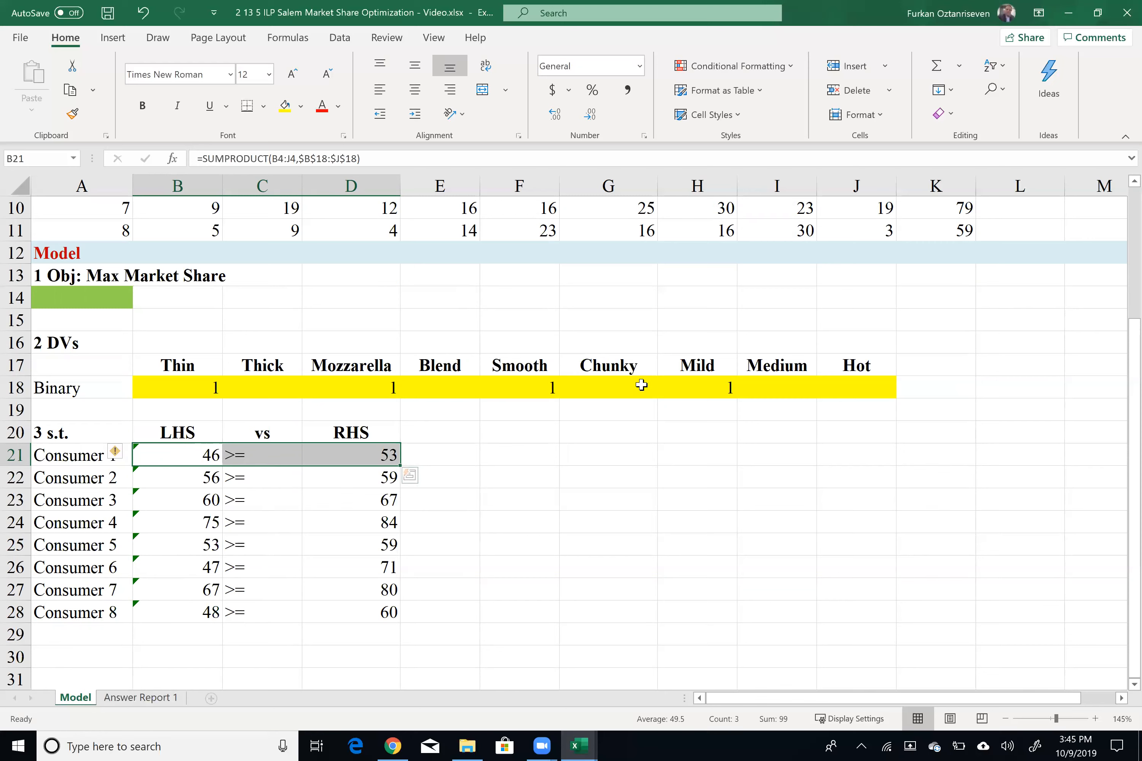
click(684, 385)
key(Delete)
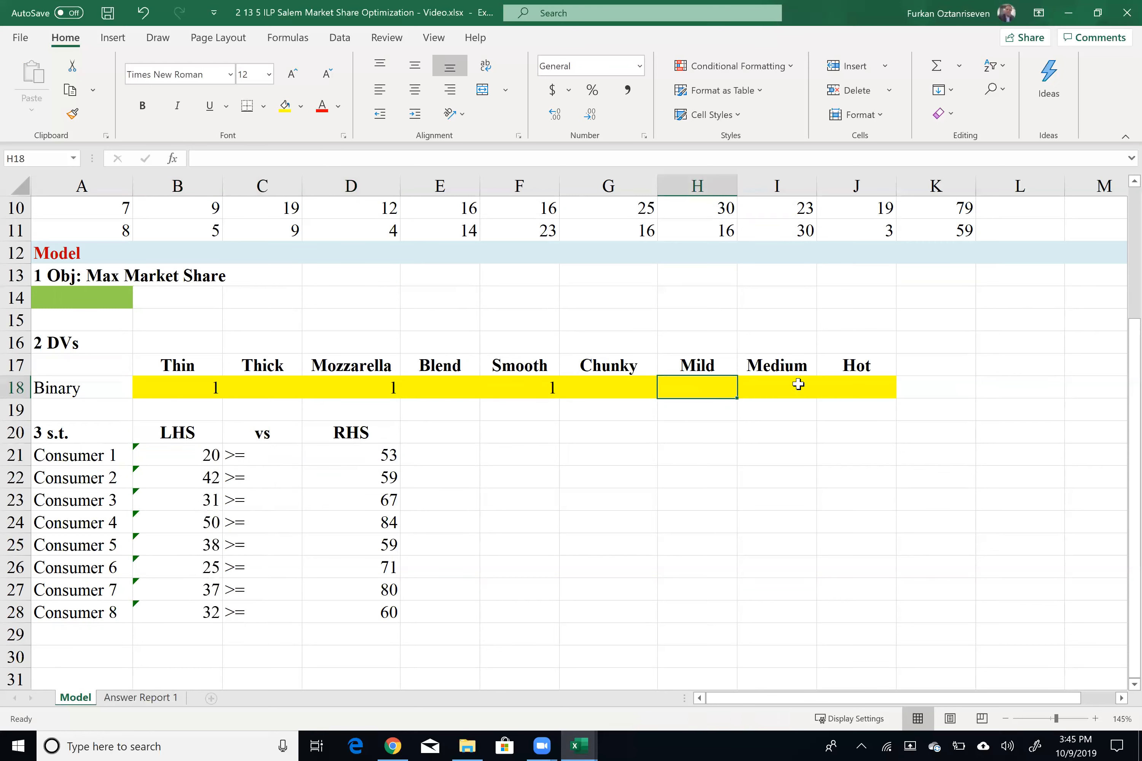
click(796, 384)
text(1)
click(751, 453)
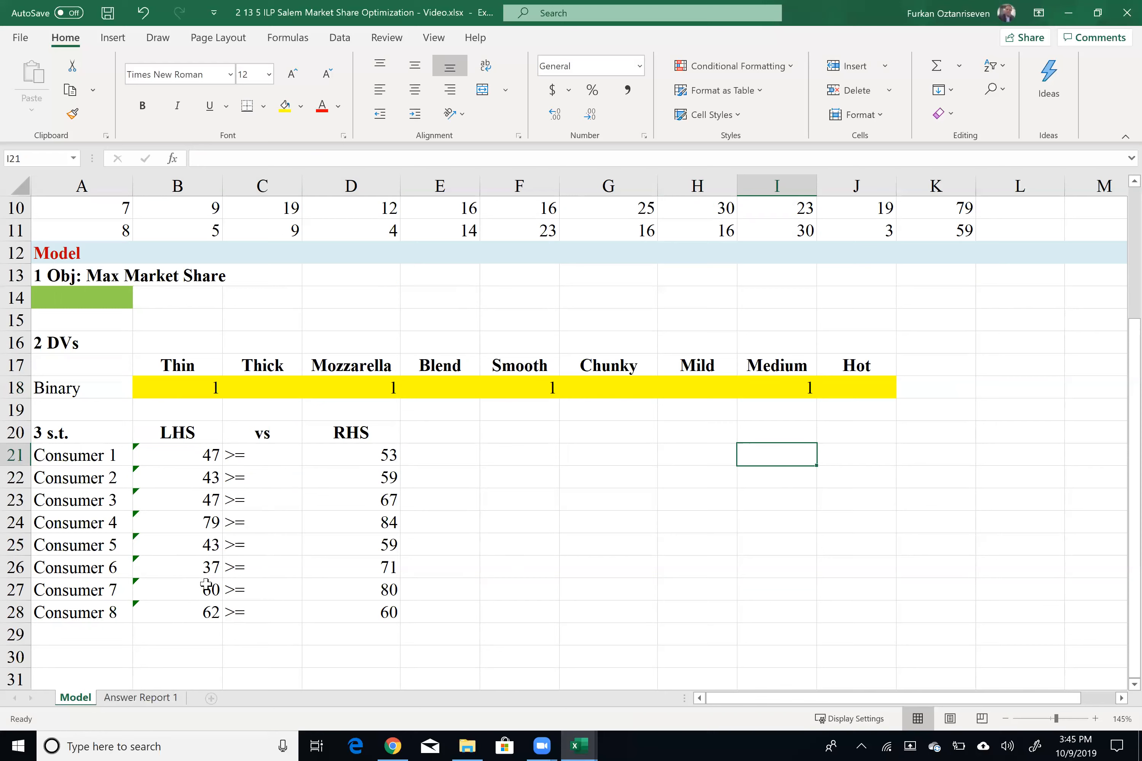
Step: Shade the constraint block B21:D28 with a light pink fill
click(213, 614)
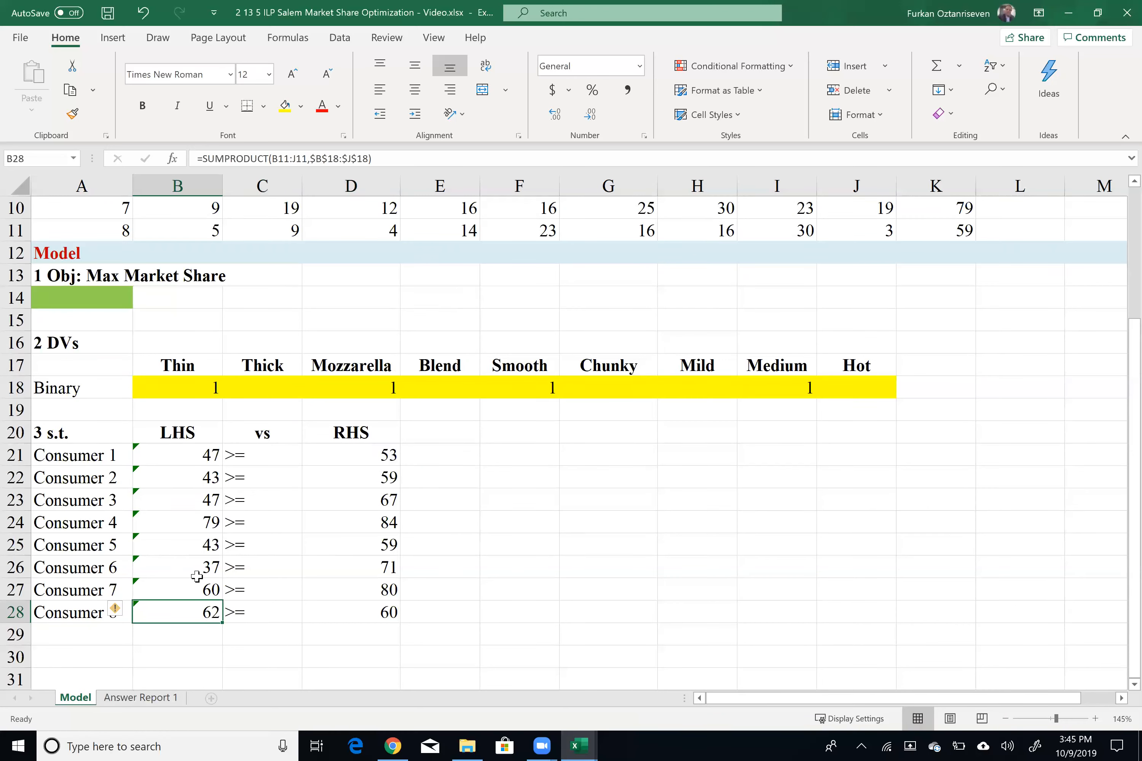
drag(197, 455, 334, 608)
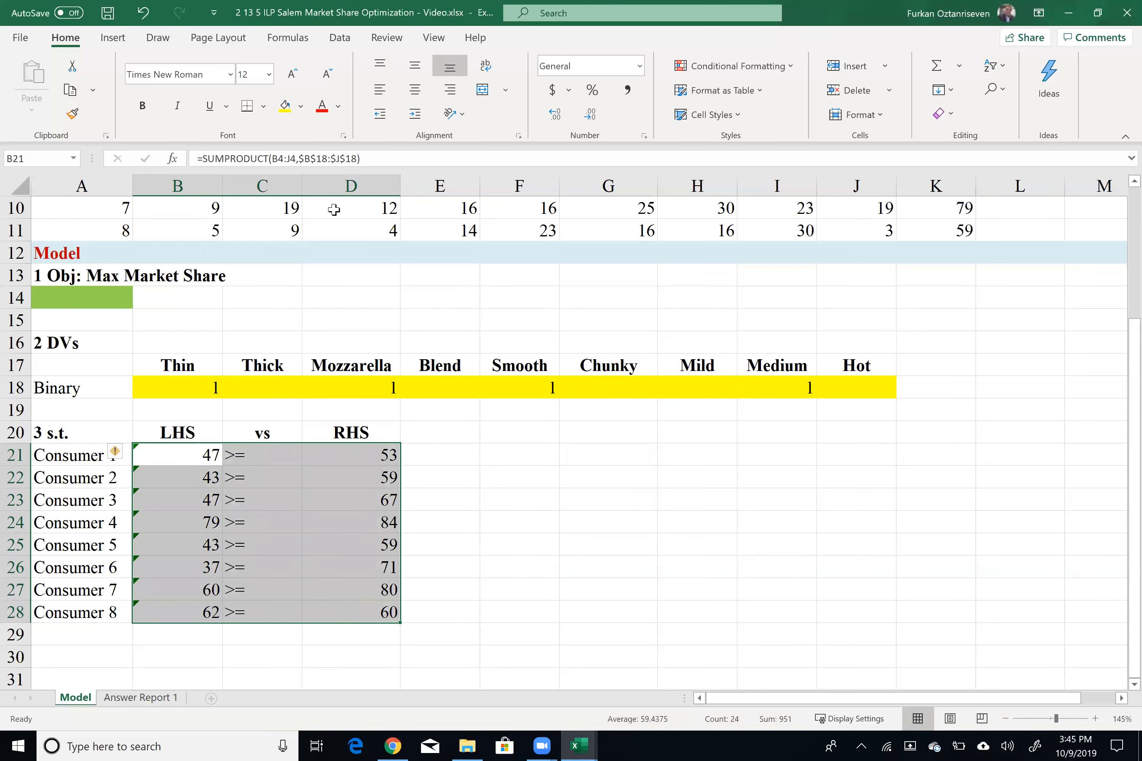
click(300, 107)
click(342, 172)
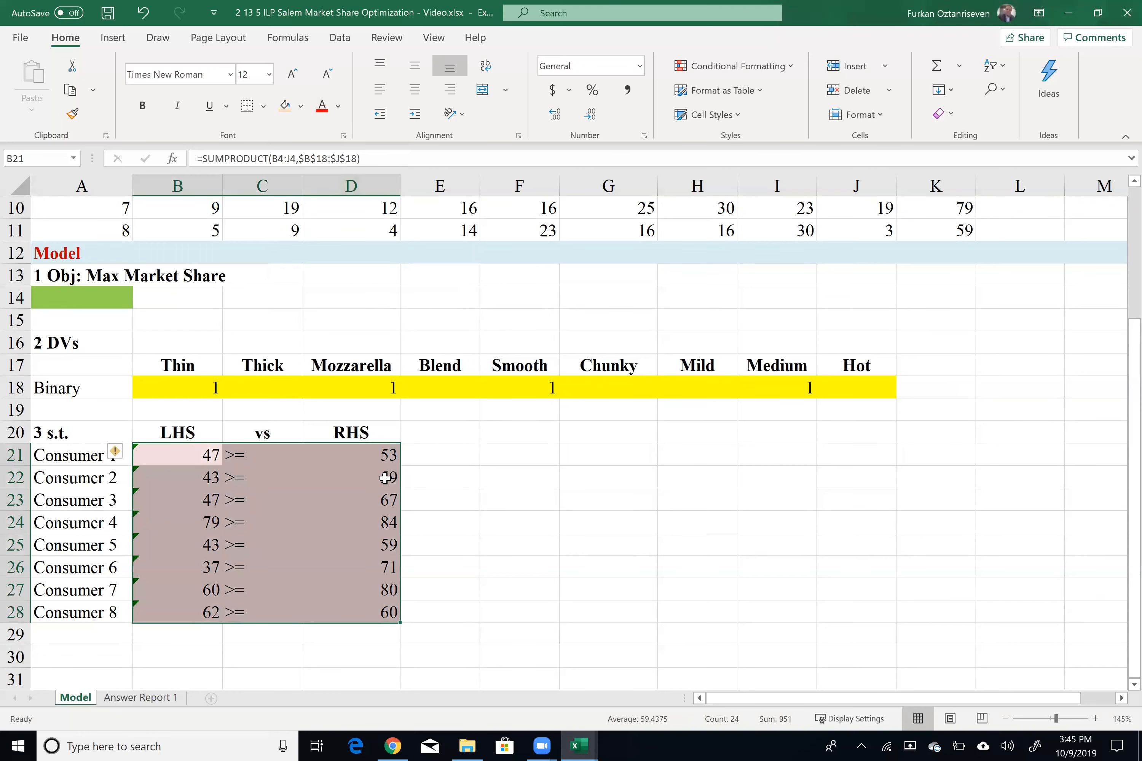
click(441, 493)
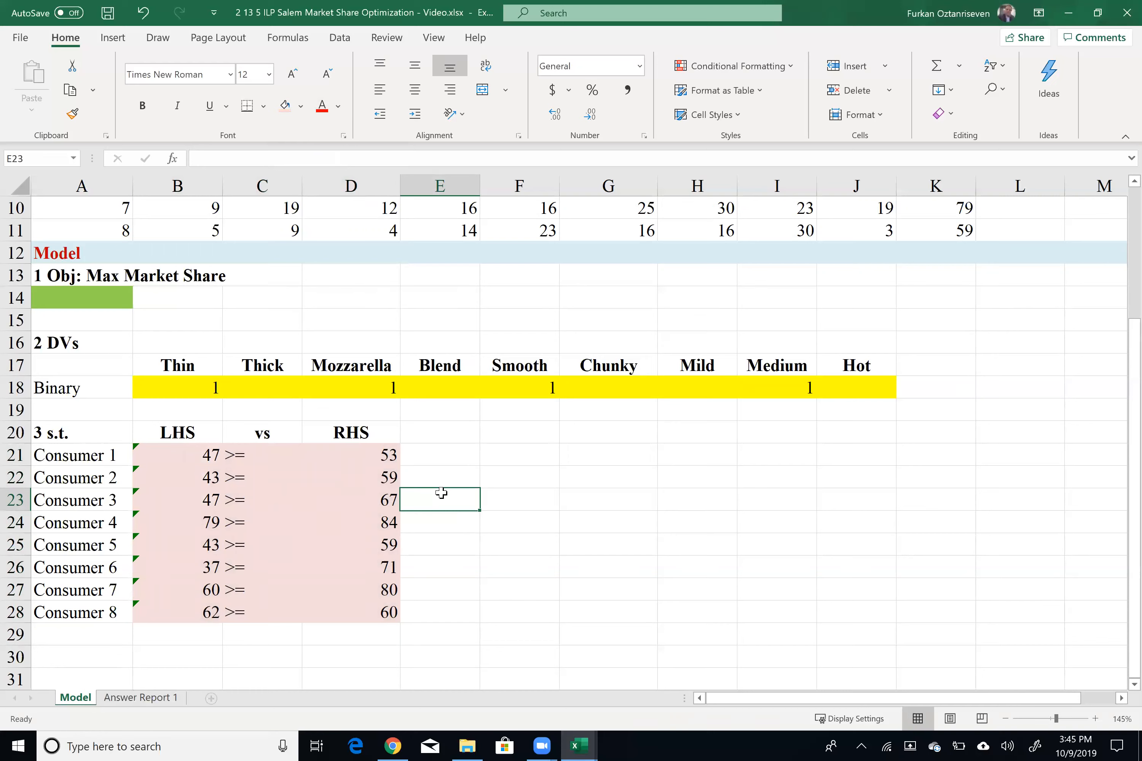
drag(382, 455, 188, 624)
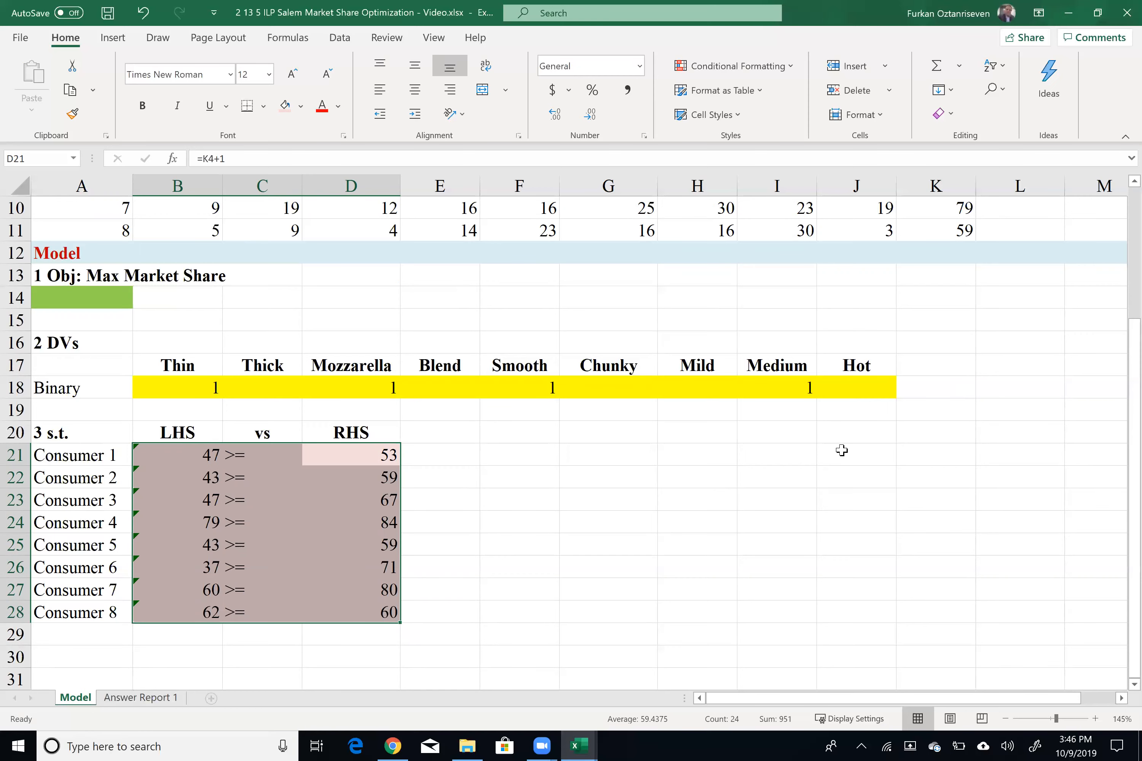
scroll(422, 430, up, 3)
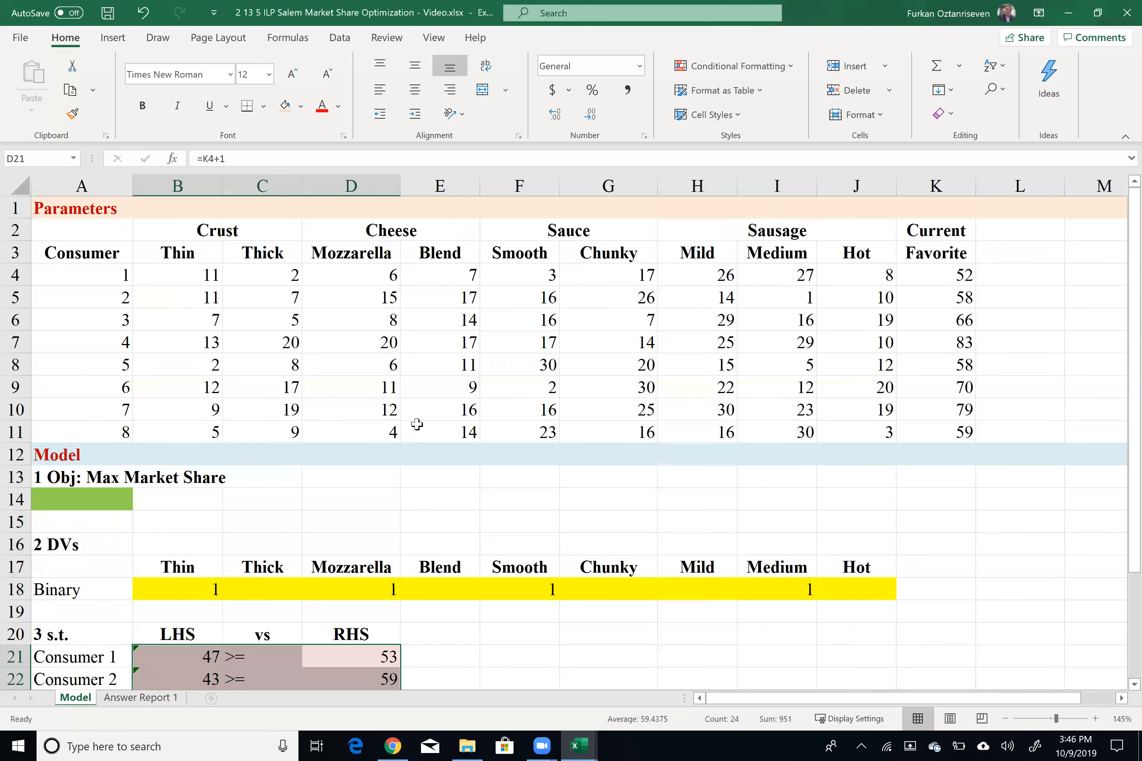
drag(91, 245, 108, 426)
key(ctrl+c)
scroll(719, 605, down, 2)
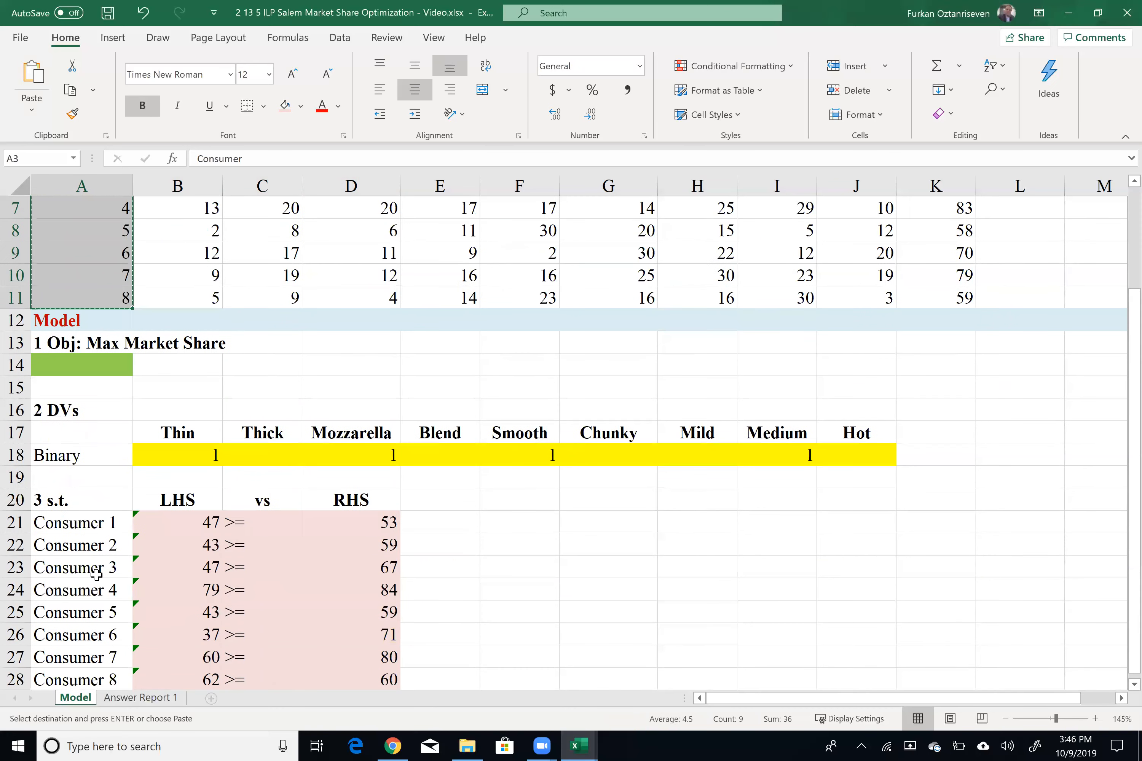
Step: Copy the Consumer 1 to Consumer 8 labels from A21:A28 into L17:L24
drag(76, 525, 110, 614)
key(ctrl+c)
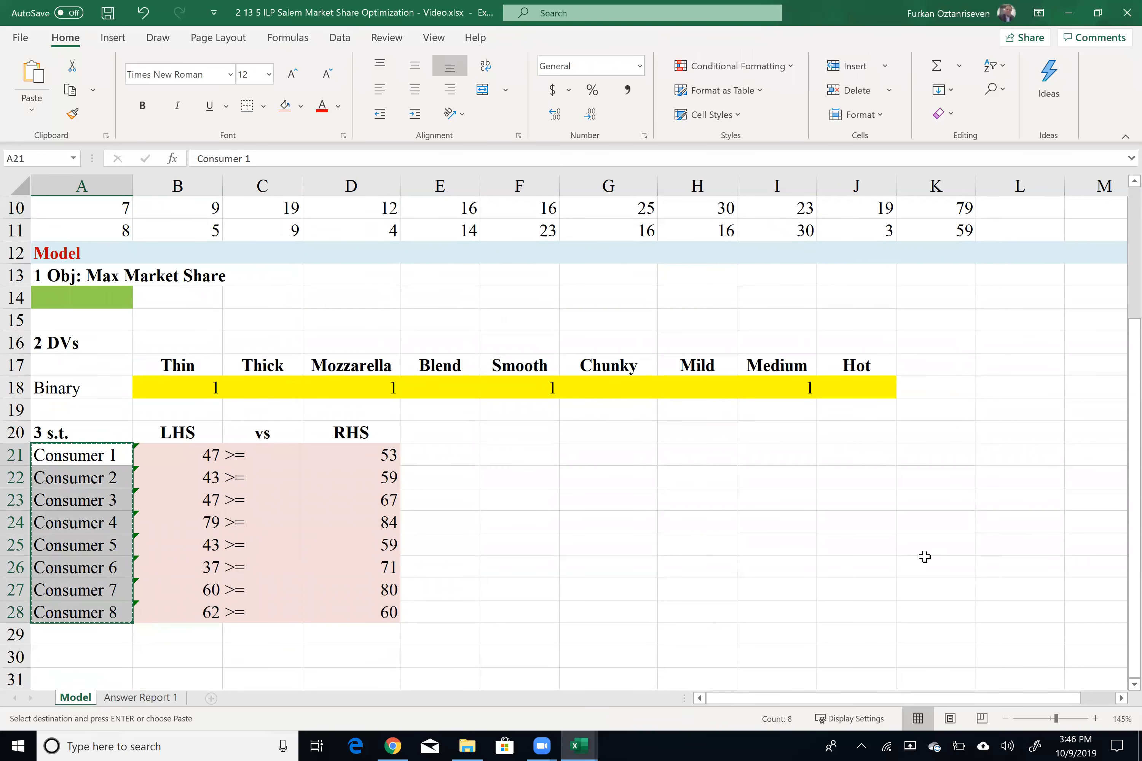
click(992, 365)
key(ctrl+v)
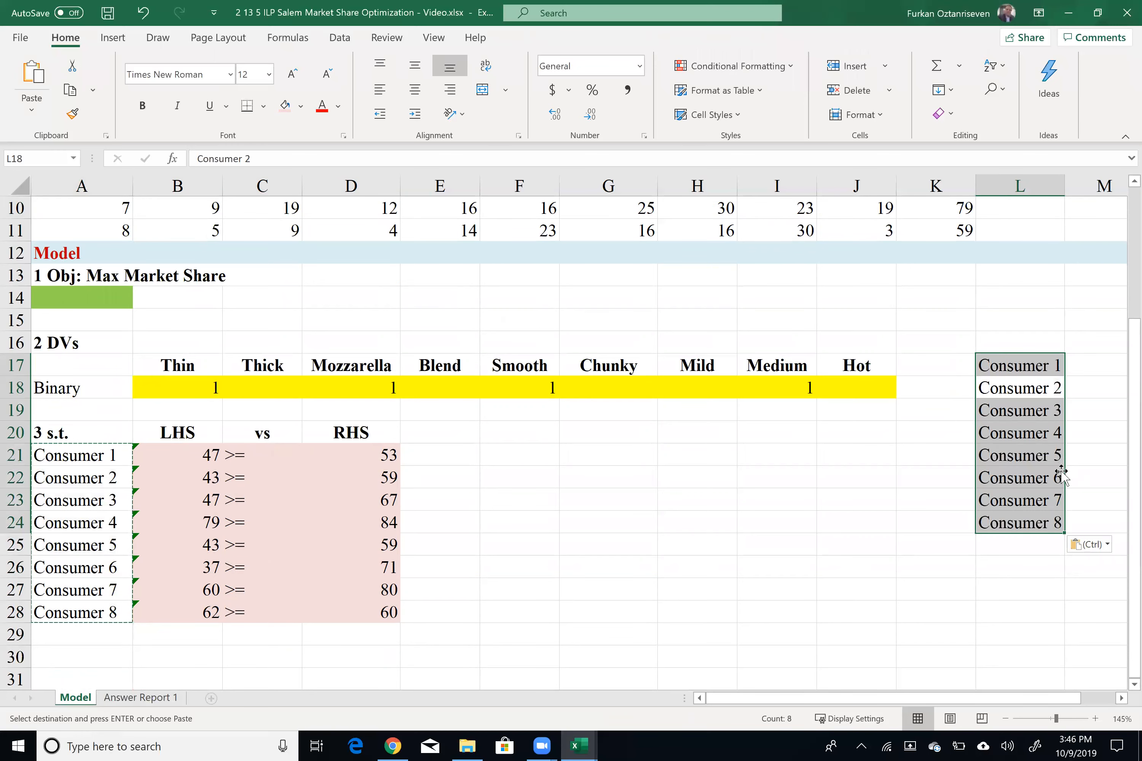
click(1108, 362)
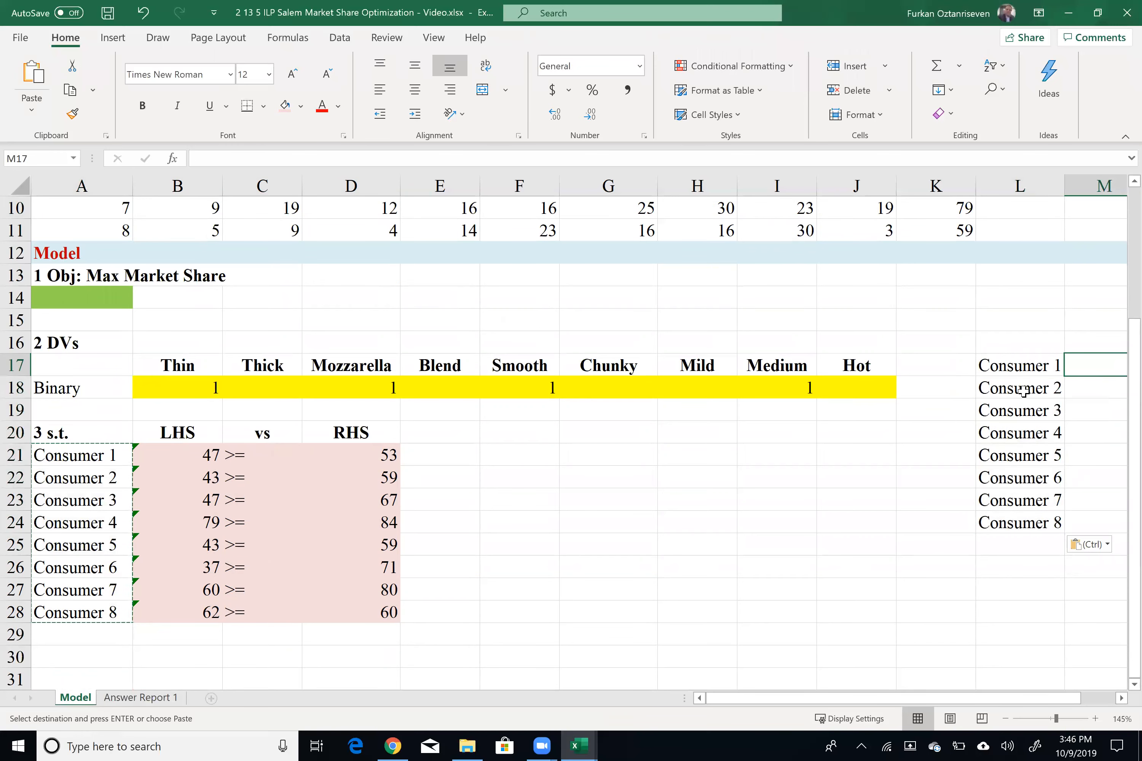
Step: Fill the cells M17:M24 next to the copied consumer labels with yellow
scroll(1002, 388, right, 2)
drag(914, 365, 941, 522)
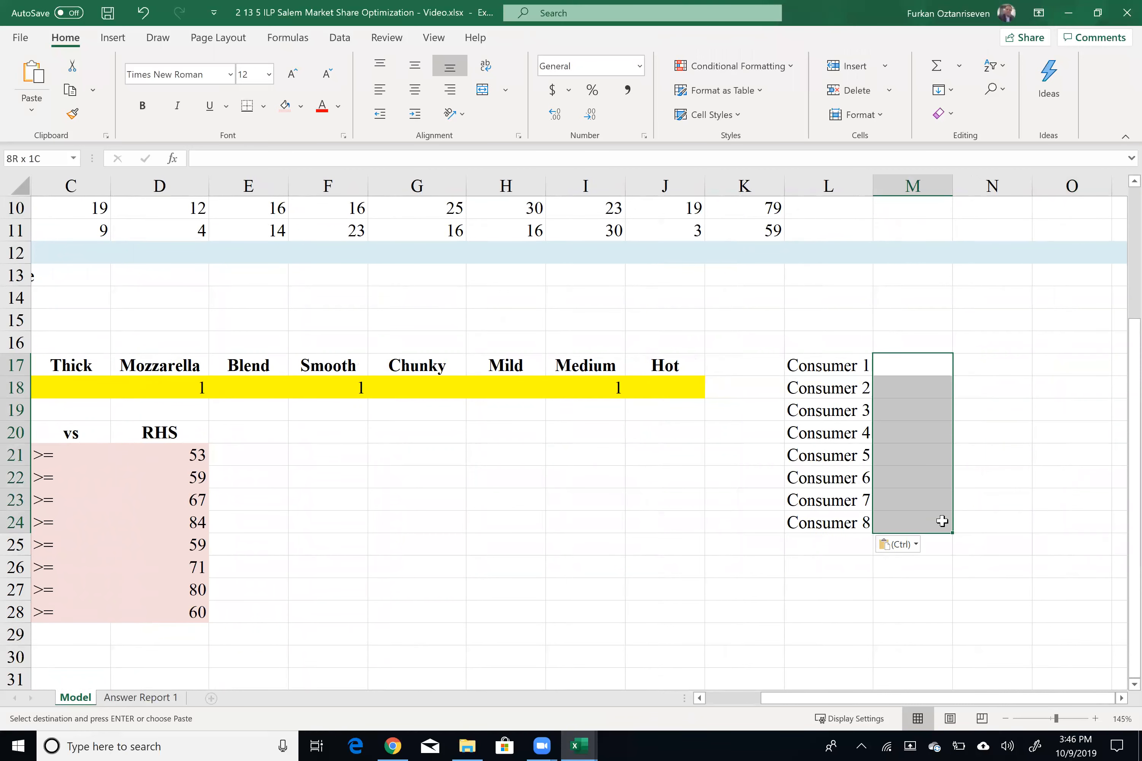
click(301, 107)
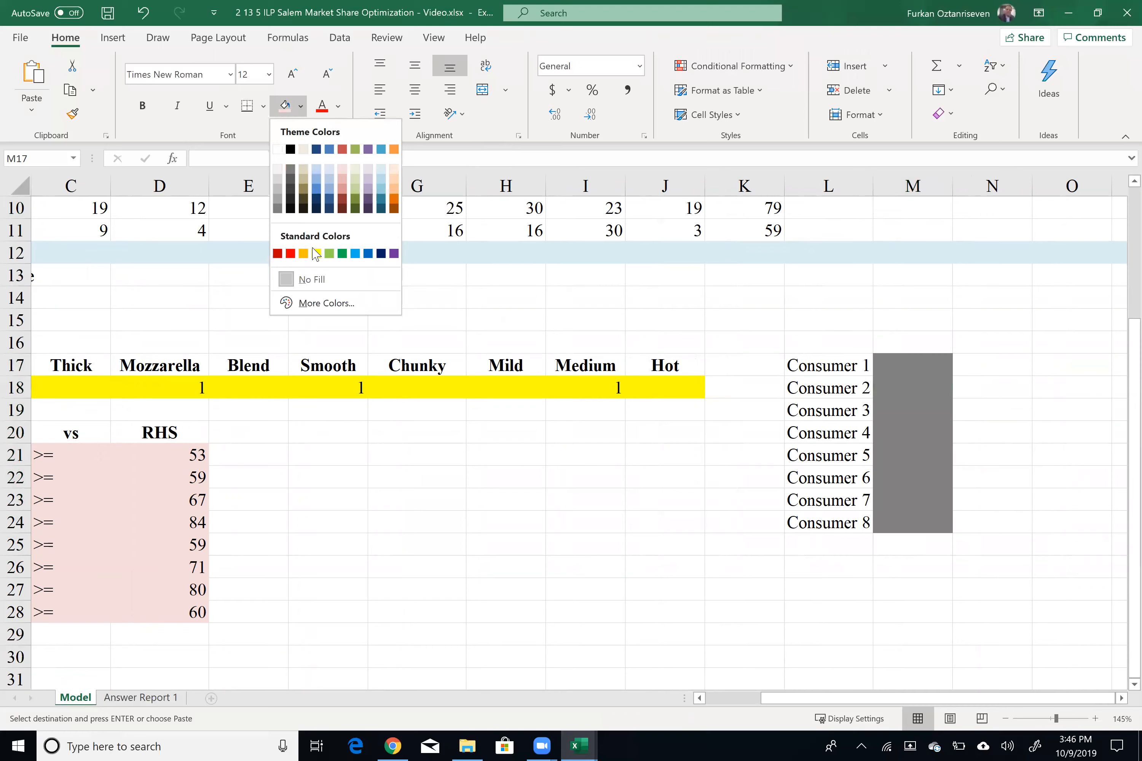
click(316, 254)
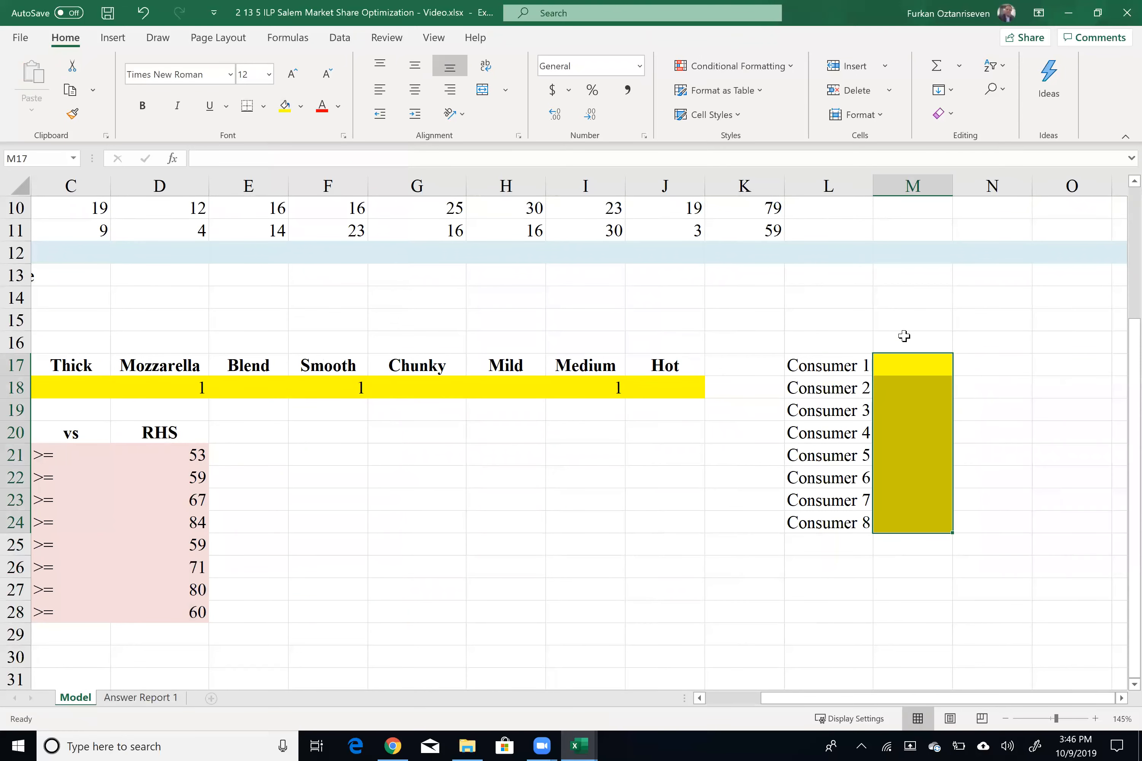
Step: Enter the heading Binary in M16 and bold the consumer labels in L17:L24
click(904, 336)
text(Binary)
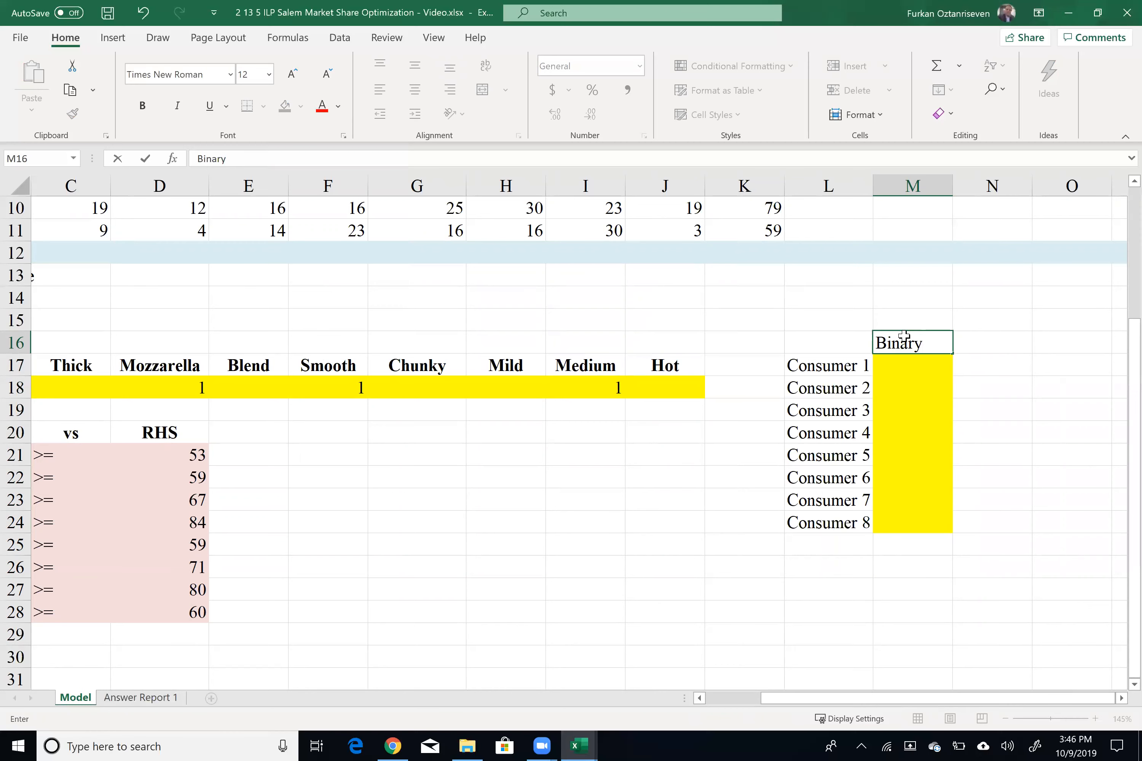
key(Tab)
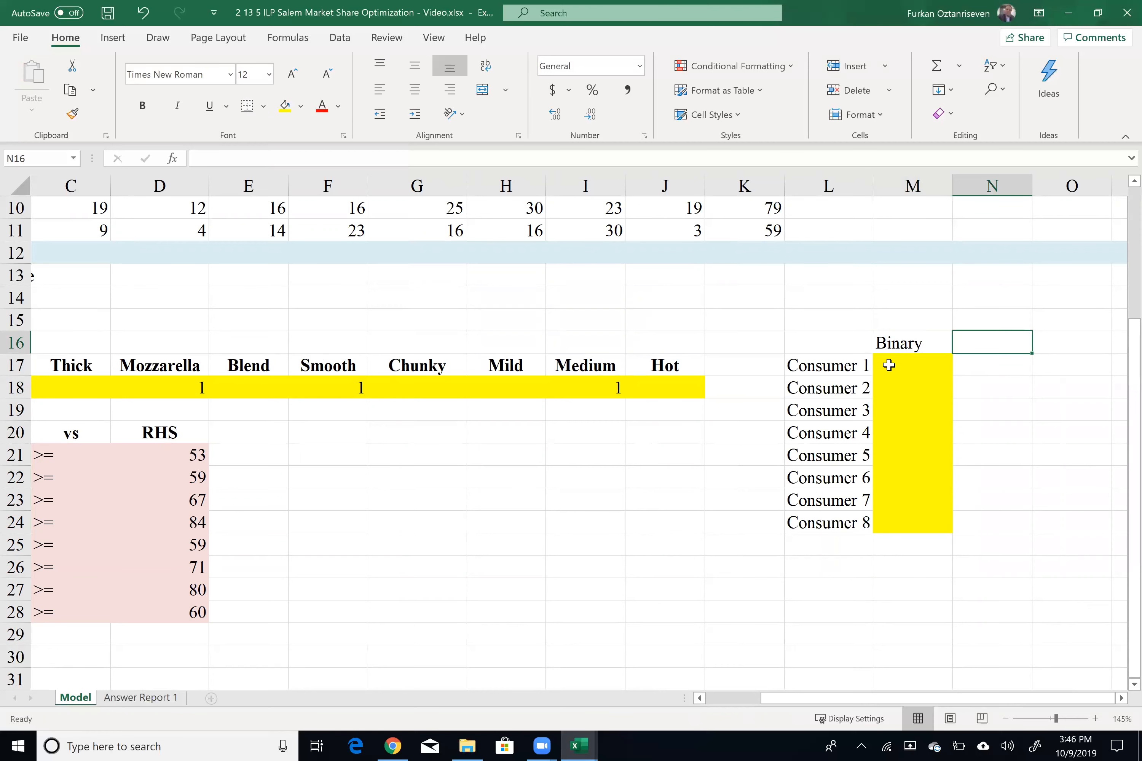
drag(849, 364, 839, 514)
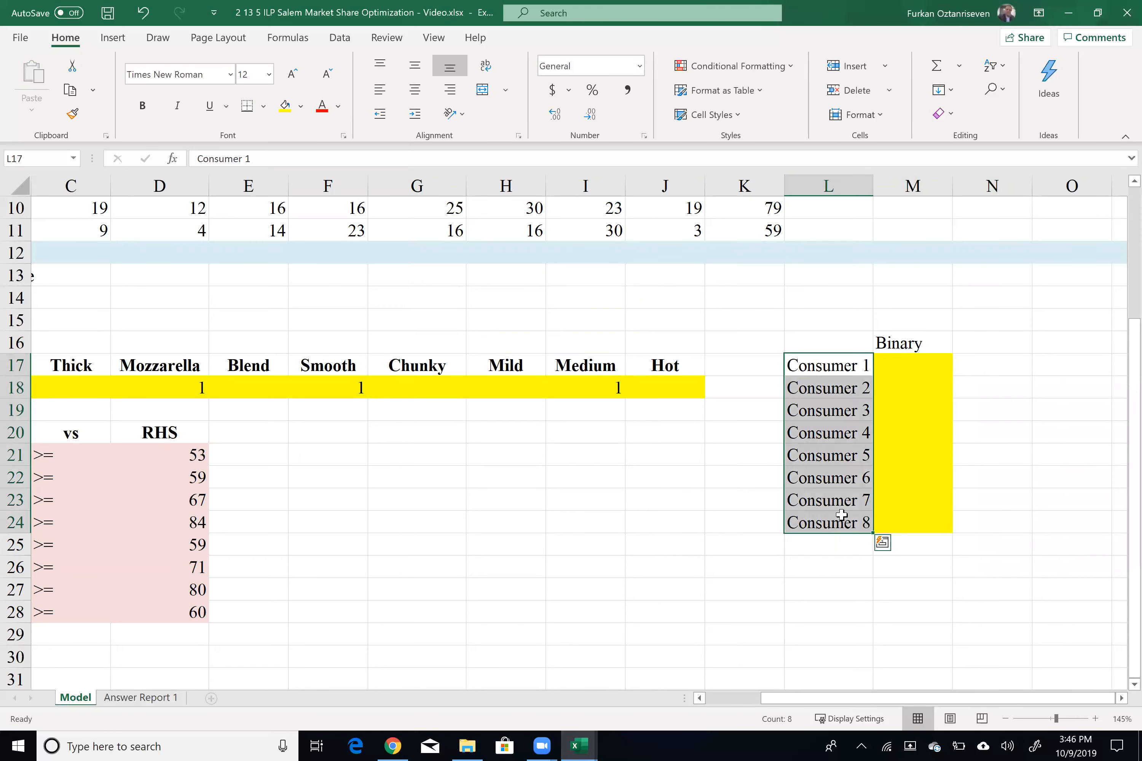
key(ctrl+b)
Step: Enter trial values of 1 for Consumer 1 and Consumer 3 in M17 and M19, and autofit column L
click(899, 372)
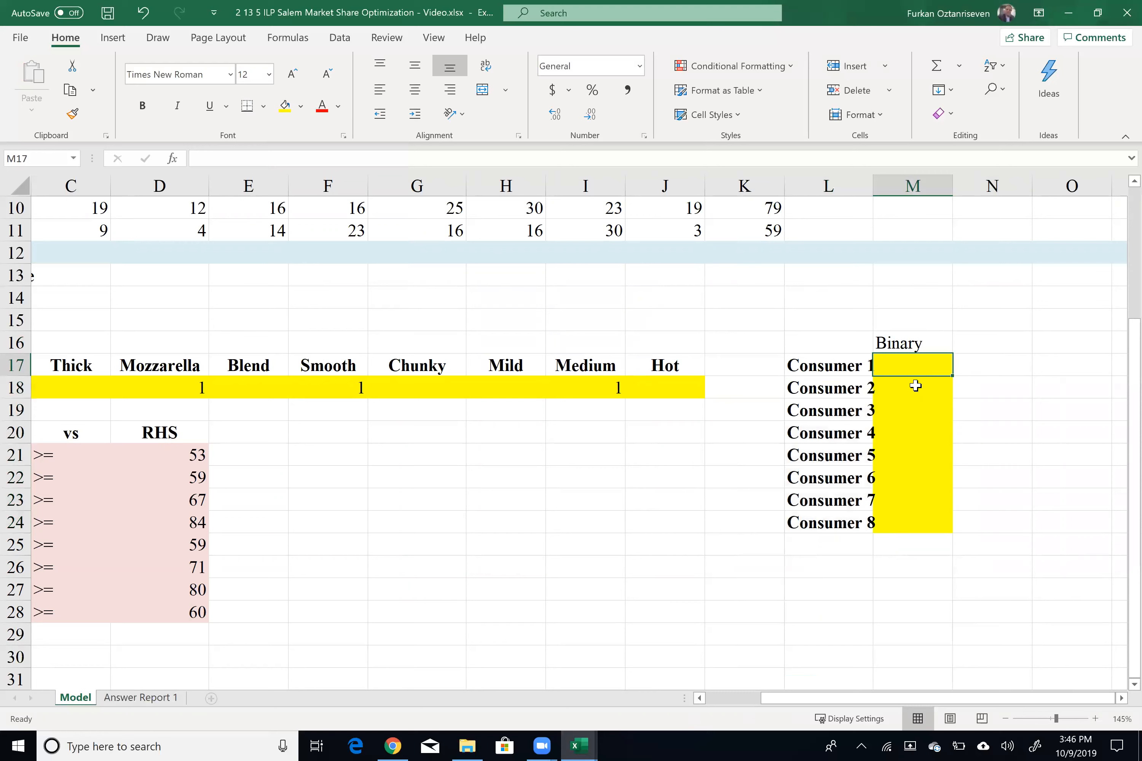
text(1)
click(914, 407)
text(1)
click(1048, 406)
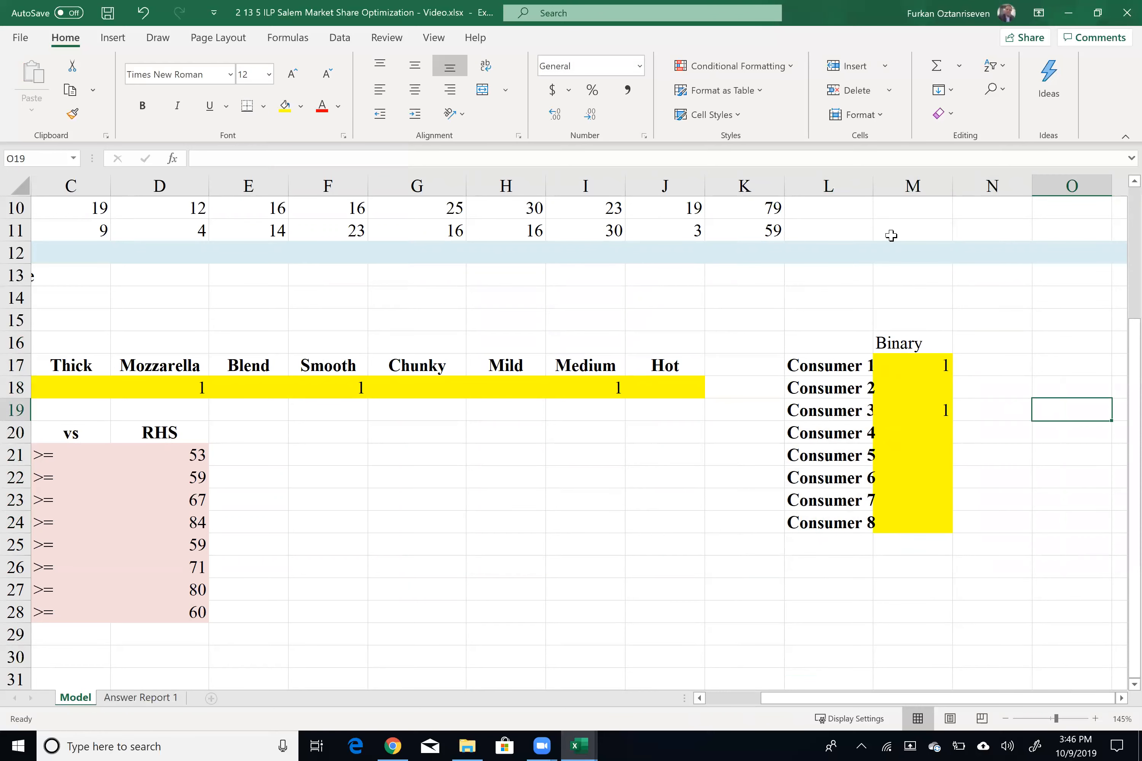
double_click(873, 186)
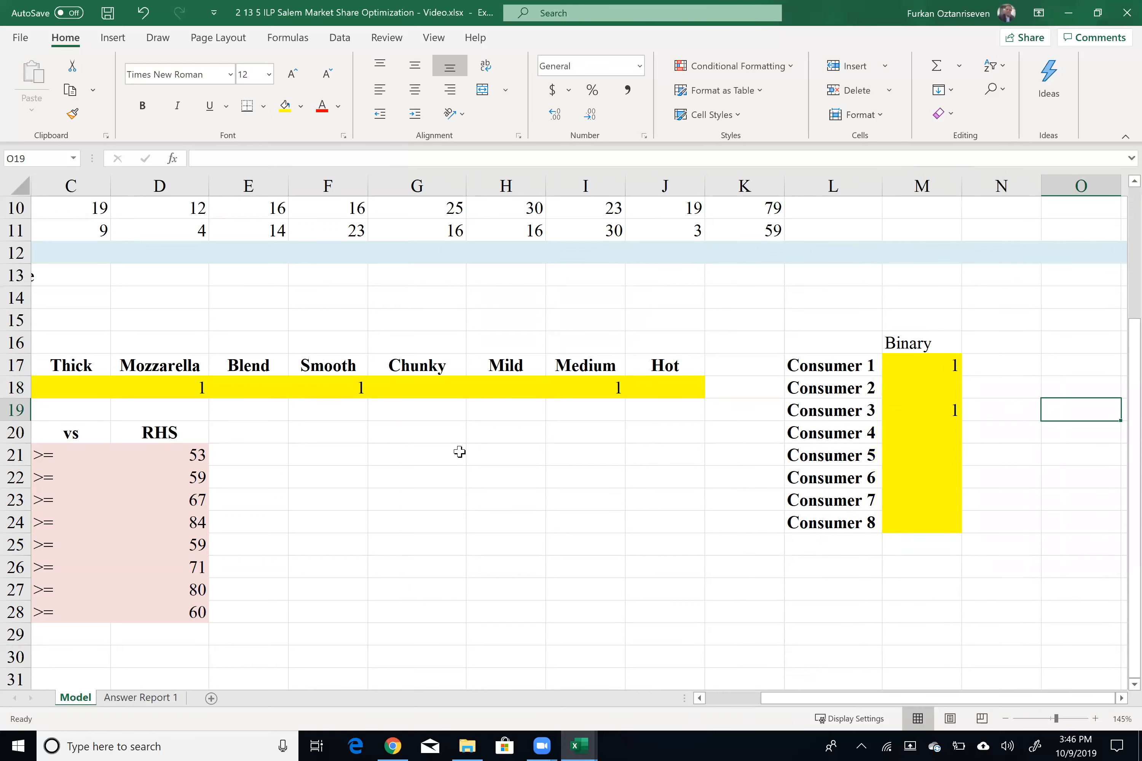
Step: Change the RHS formula in D21 to =(K4+1)*M17
click(174, 453)
double_click(186, 457)
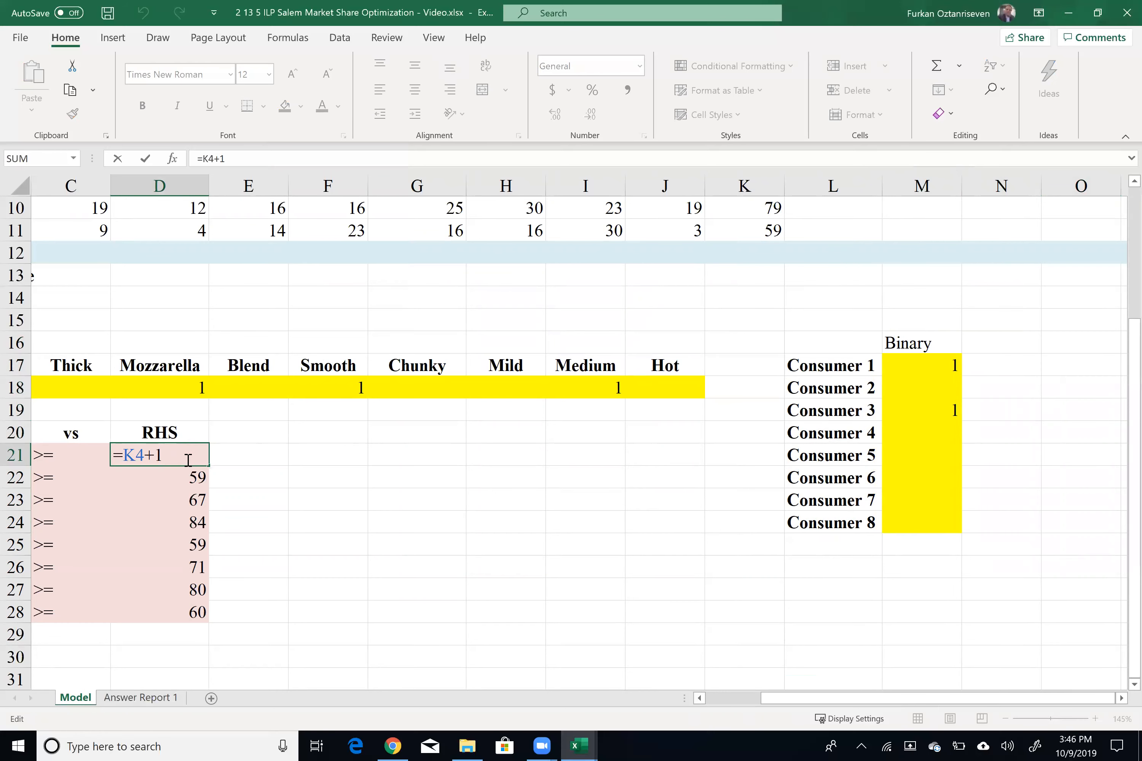
click(122, 455)
text(()
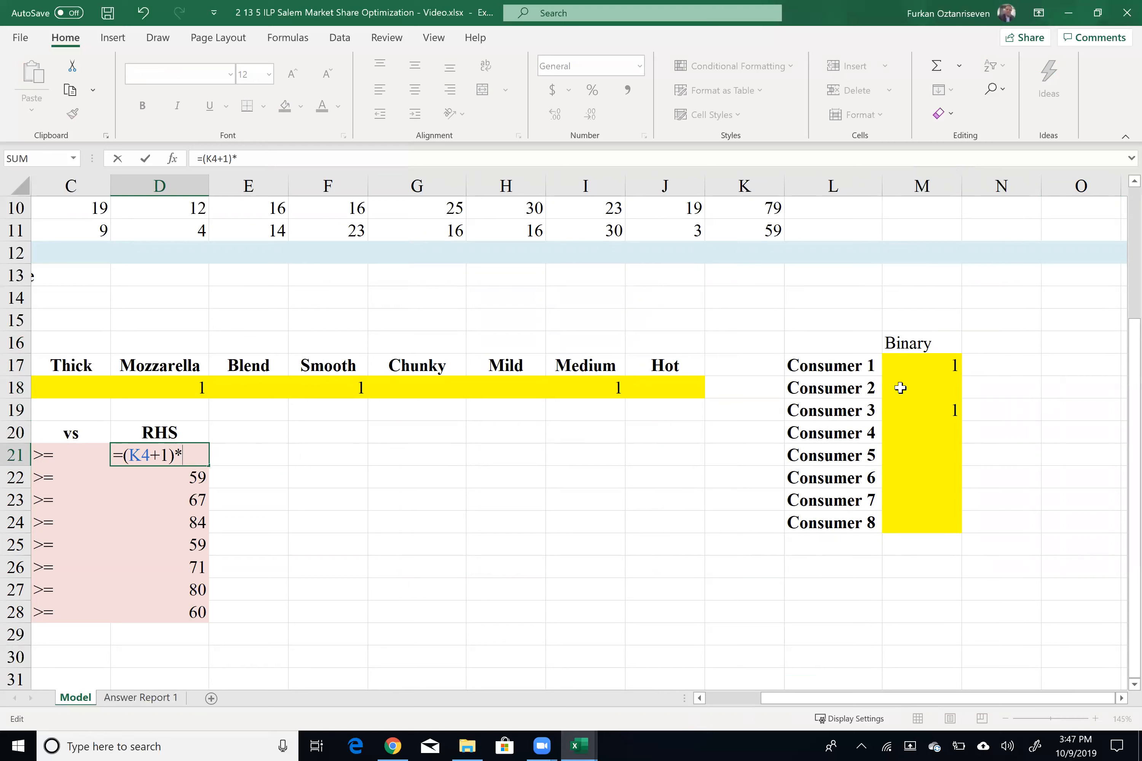
click(913, 366)
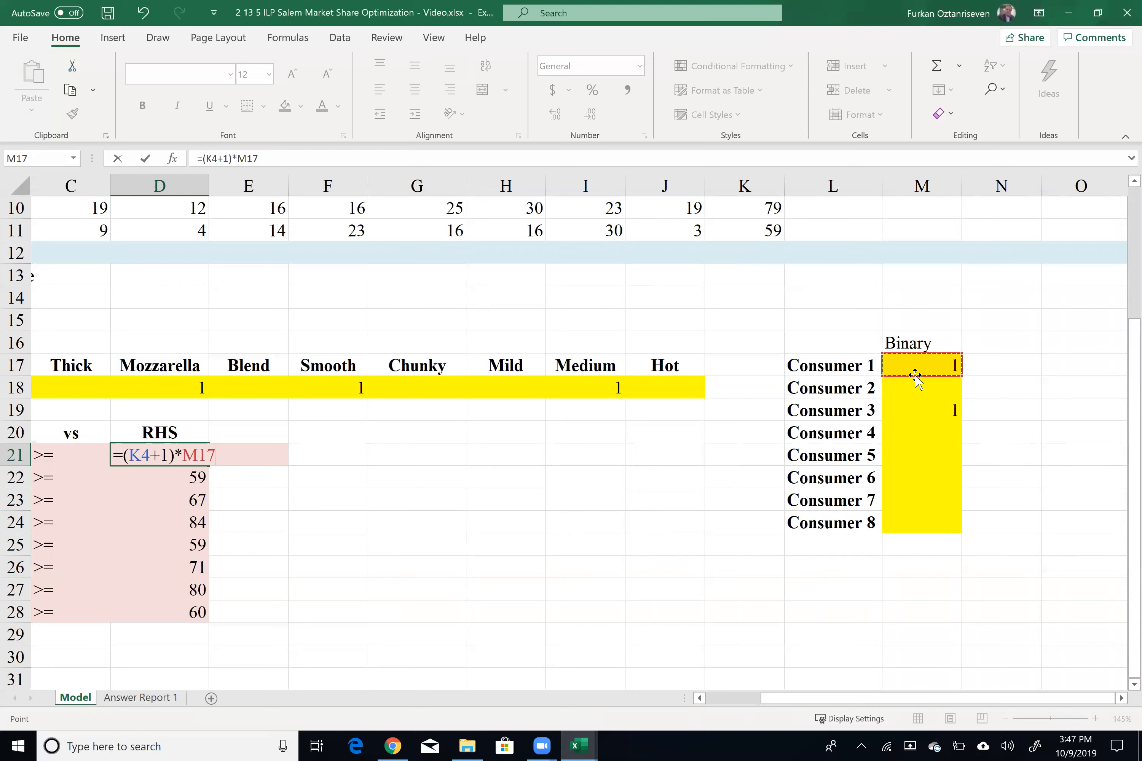
key(Return)
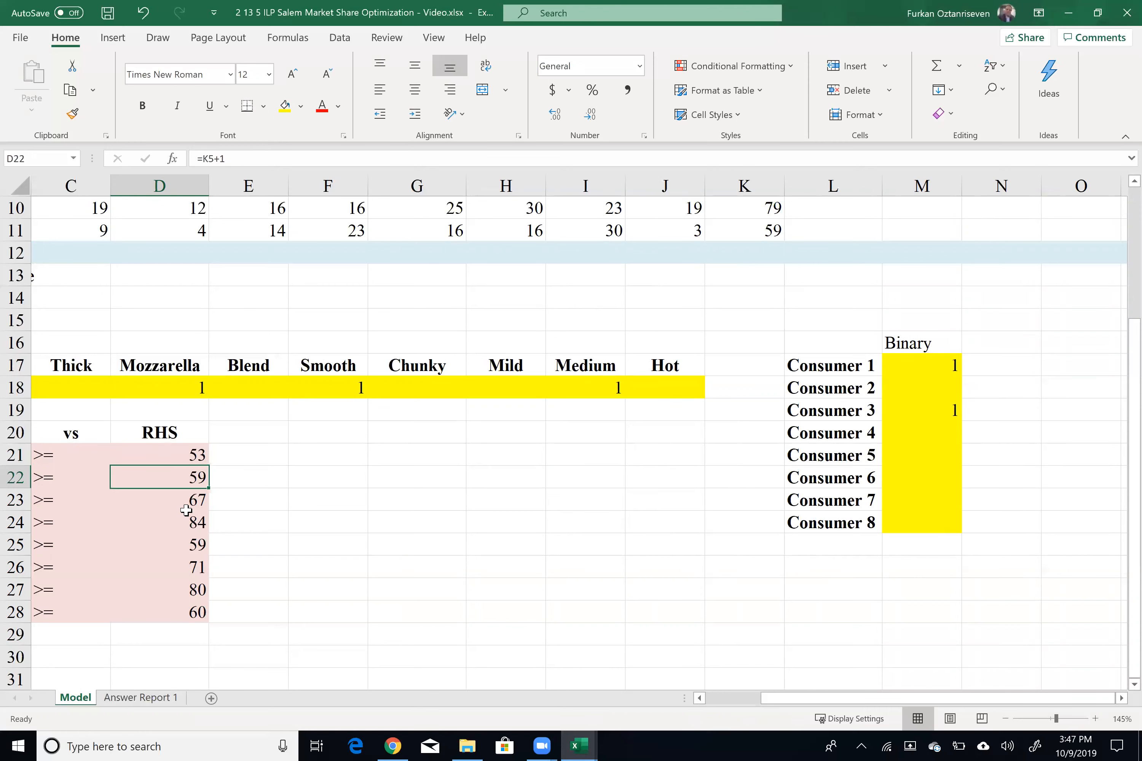
Step: Fill the RHS formula from D21 down to D28
click(190, 459)
drag(208, 466, 197, 615)
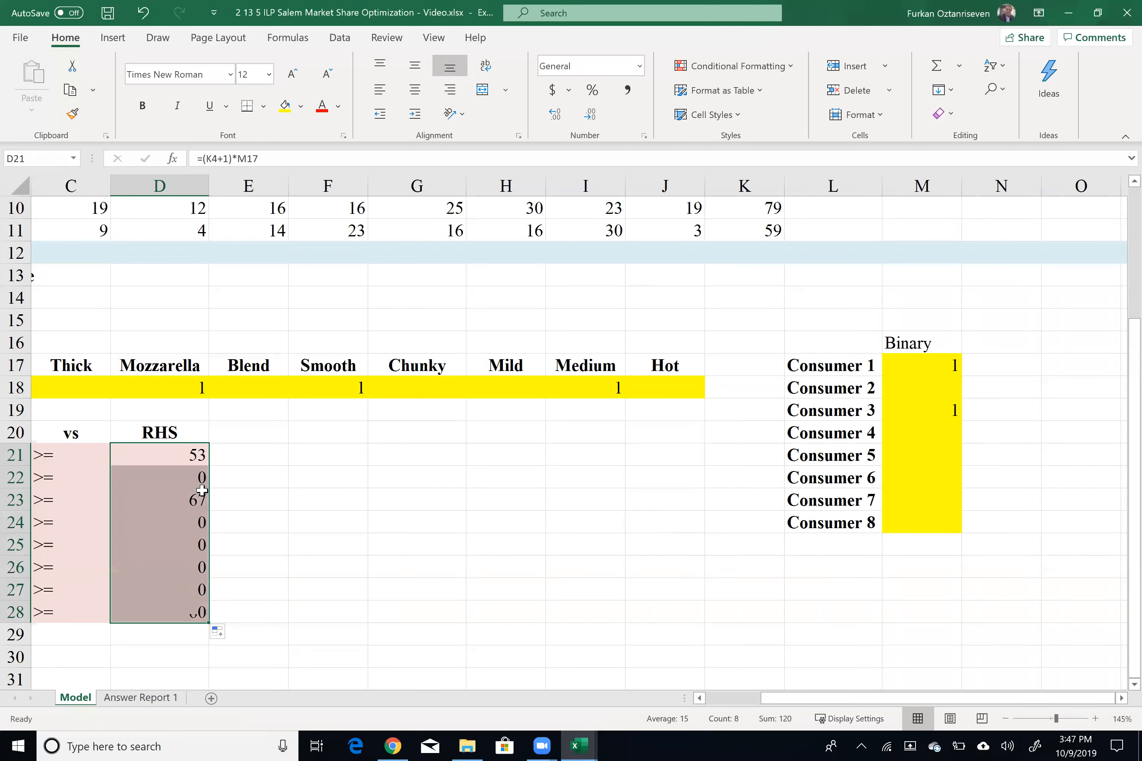
click(205, 479)
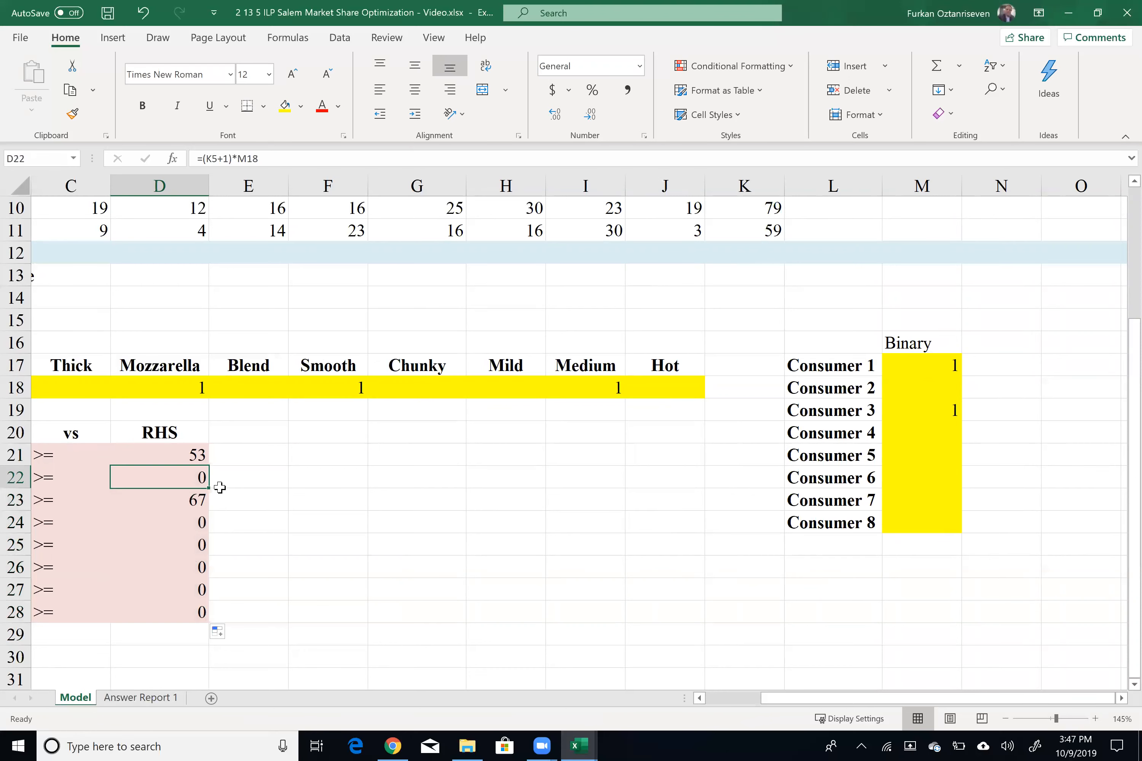
click(912, 387)
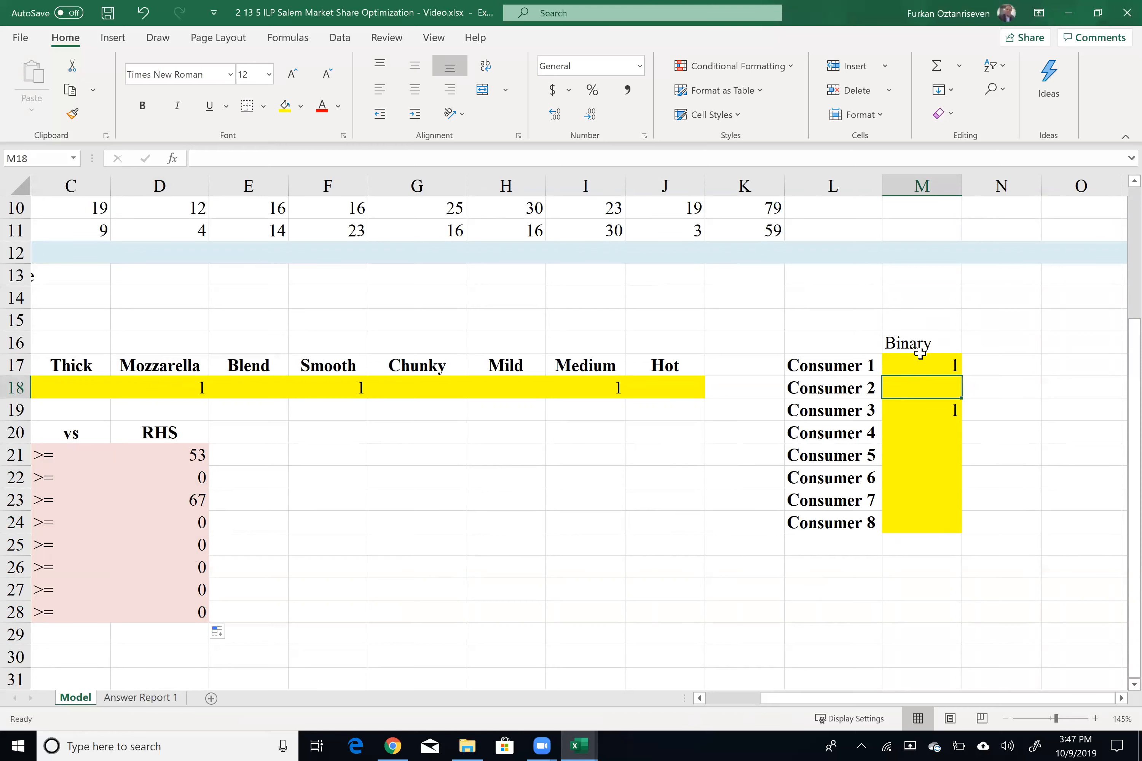
drag(879, 703, 729, 734)
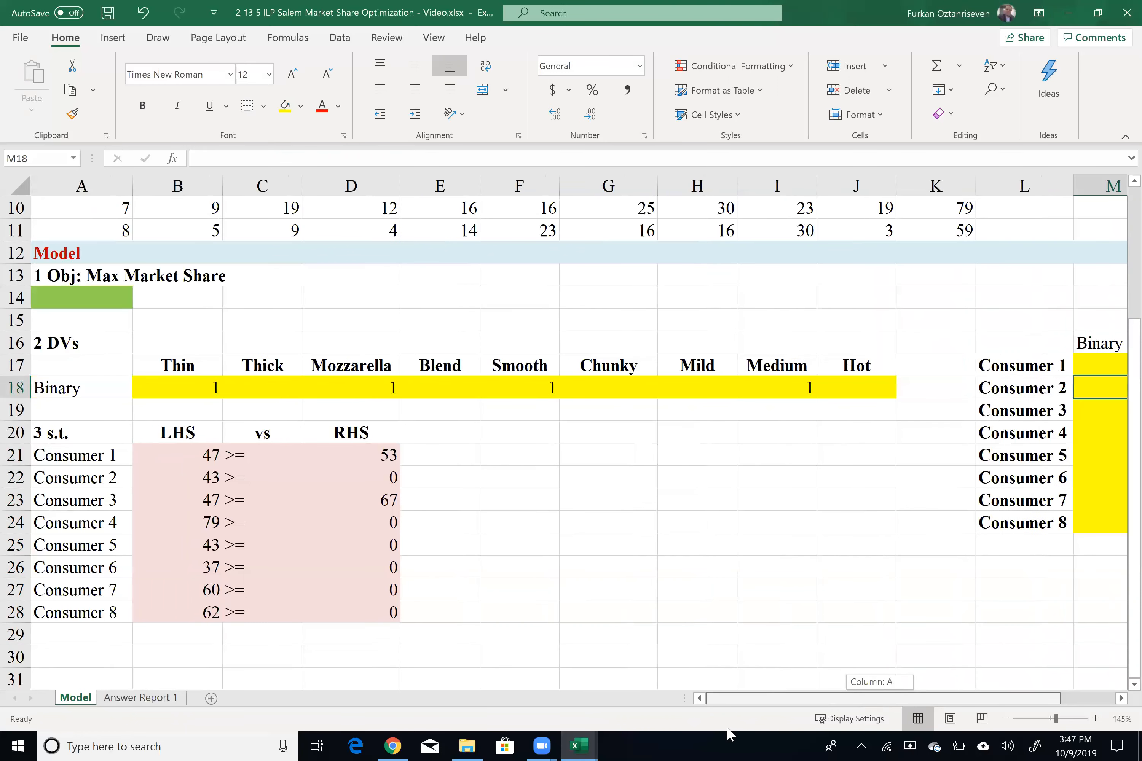
drag(737, 656, 736, 657)
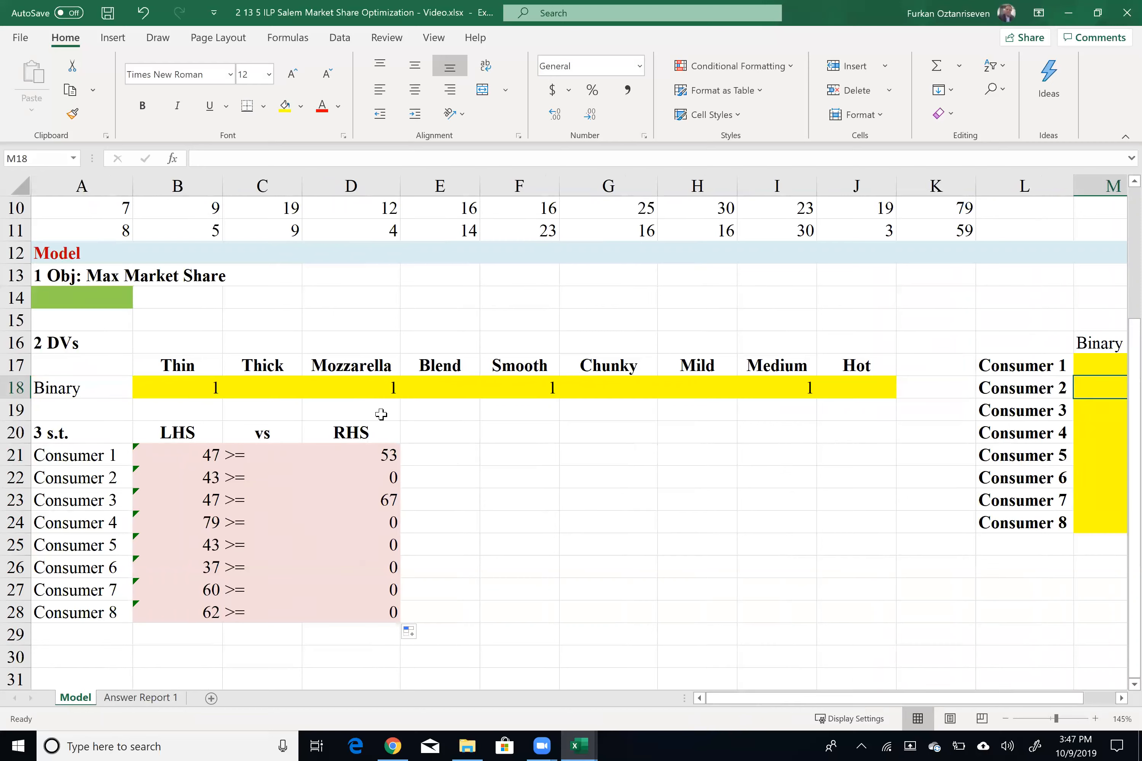
Step: Enter the objective formula =SUM(M17:M24) in A14, selecting the binary consumer column as the range
click(87, 292)
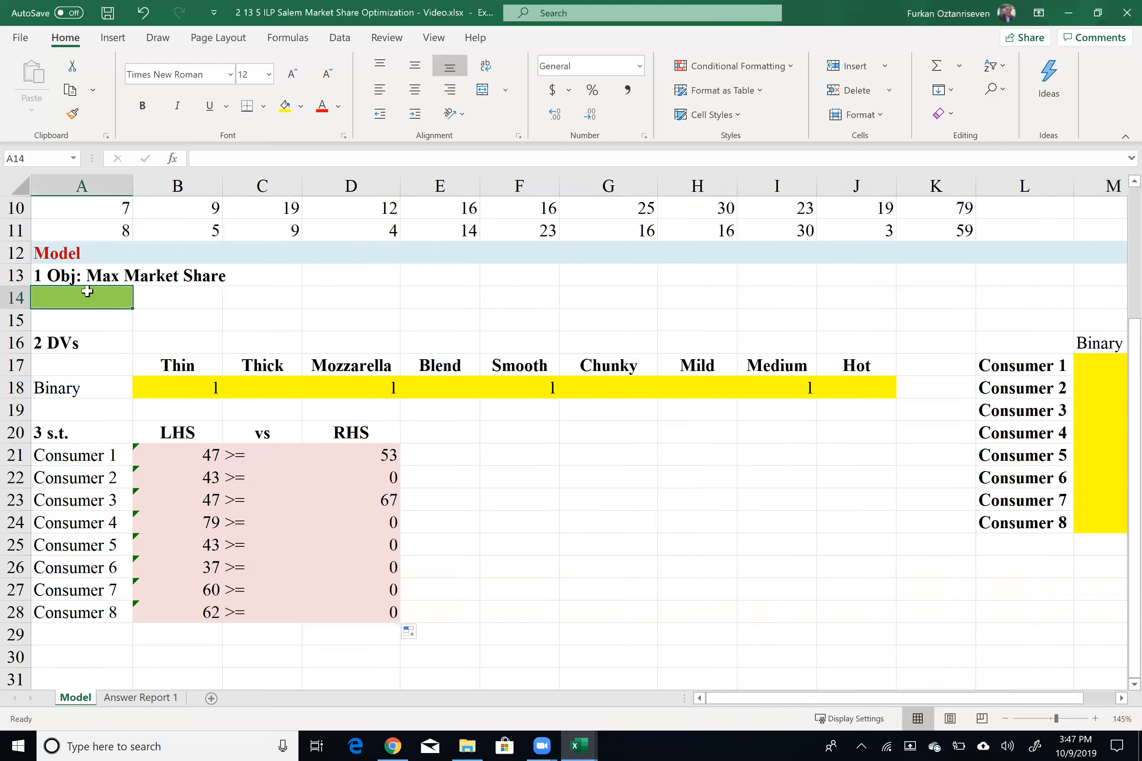
text(=)
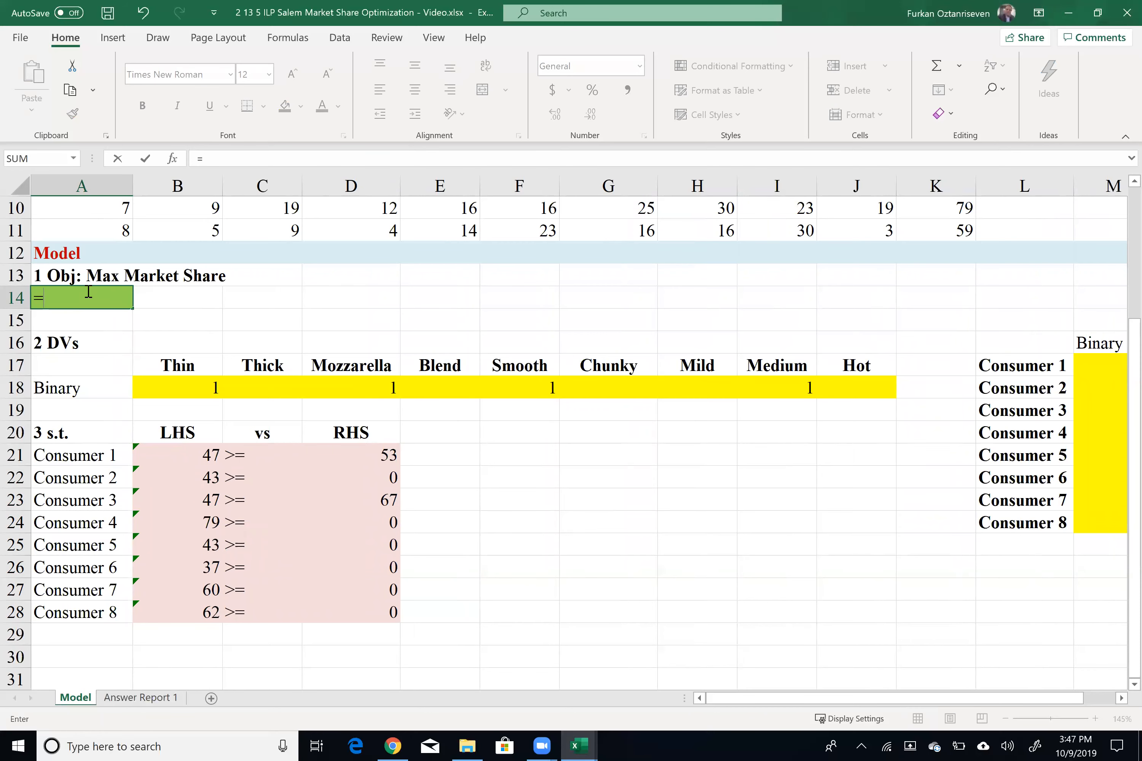
text(sum()
key(Right)
key(Right)
key(Right)
key(Right)
key(Right)
key(Right)
key(Right)
key(Right)
key(Right)
key(Right)
key(Right)
key(Right)
key(Right)
key(Right)
key(Right)
key(Right)
key(Right)
key(Right)
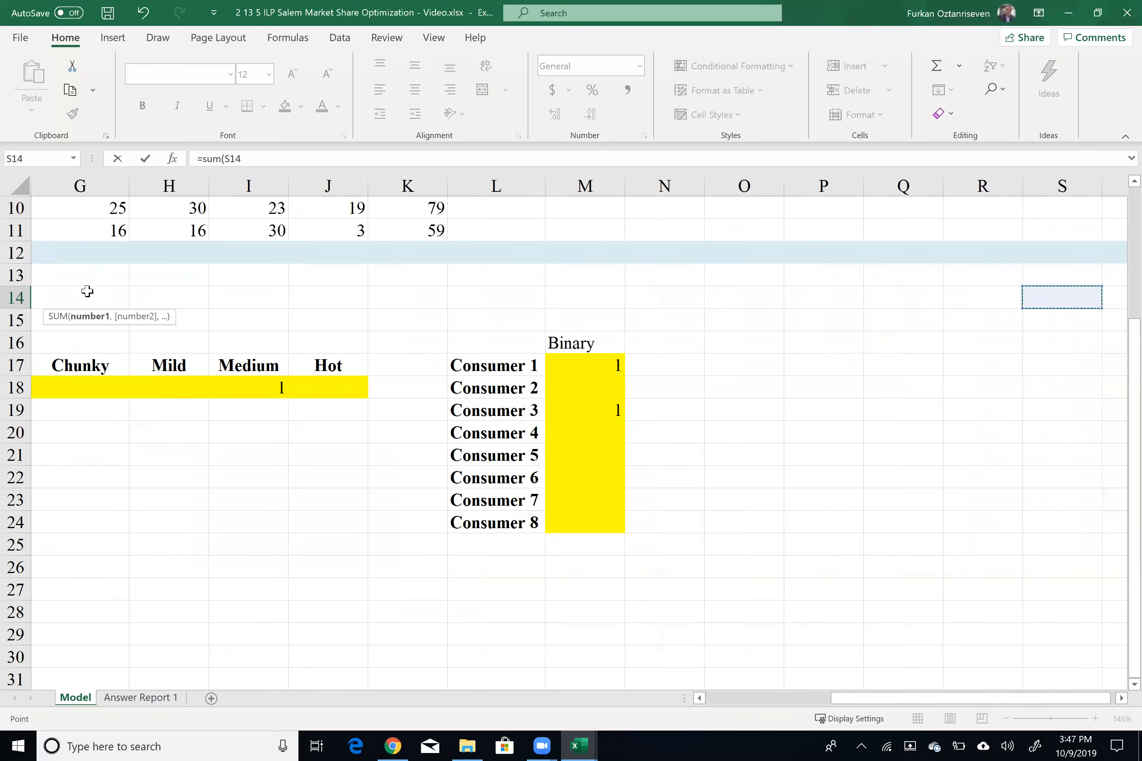
key(Left)
key(Left)
key(Left)
key(Left)
key(Left)
key(Left)
key(Left)
key(Left)
key(Down)
key(Down)
key(Right)
key(Right)
key(Right)
key(Down)
key(Left)
key(shift+Down)
key(shift+Down)
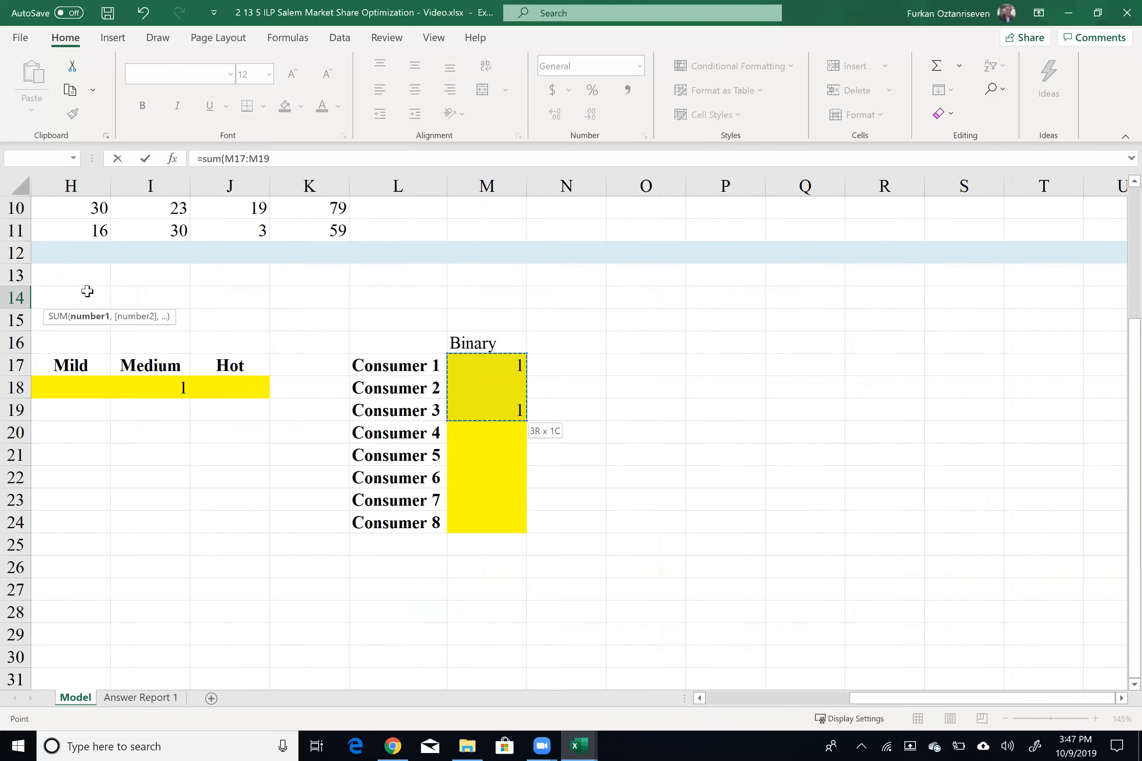
key(ctrl+shift+Down)
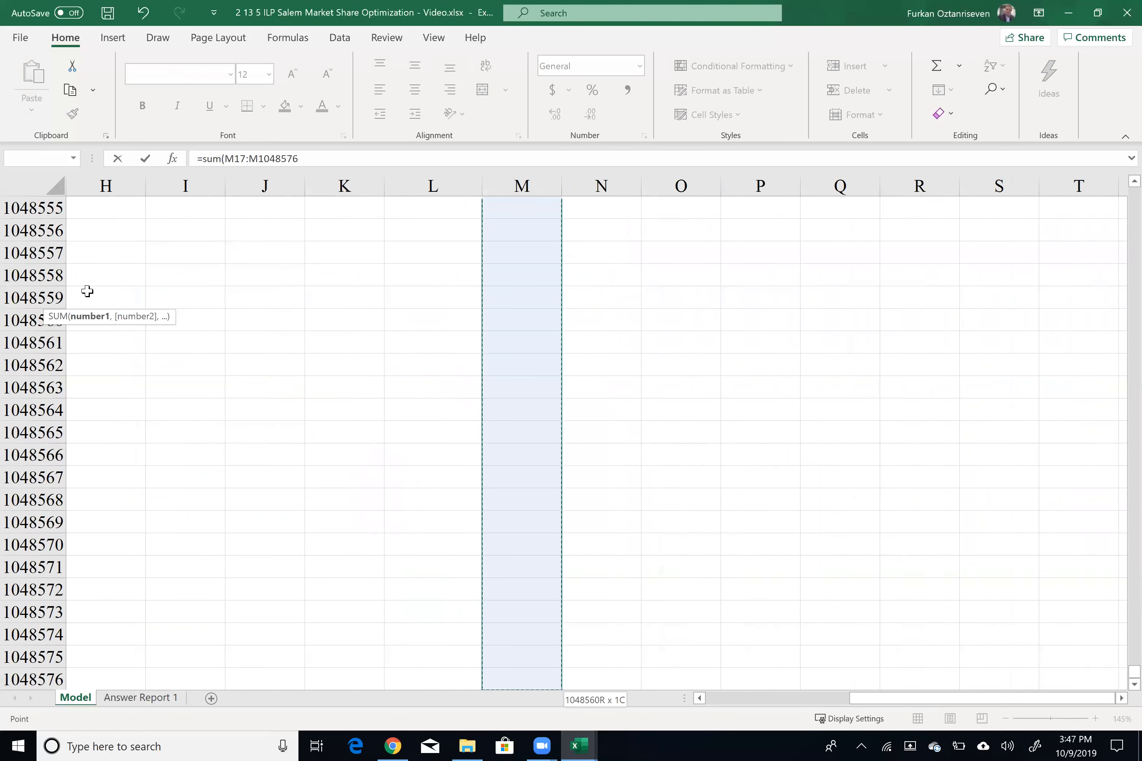
key(ctrl+shift+Up)
key(shift+Down)
key(shift+Down)
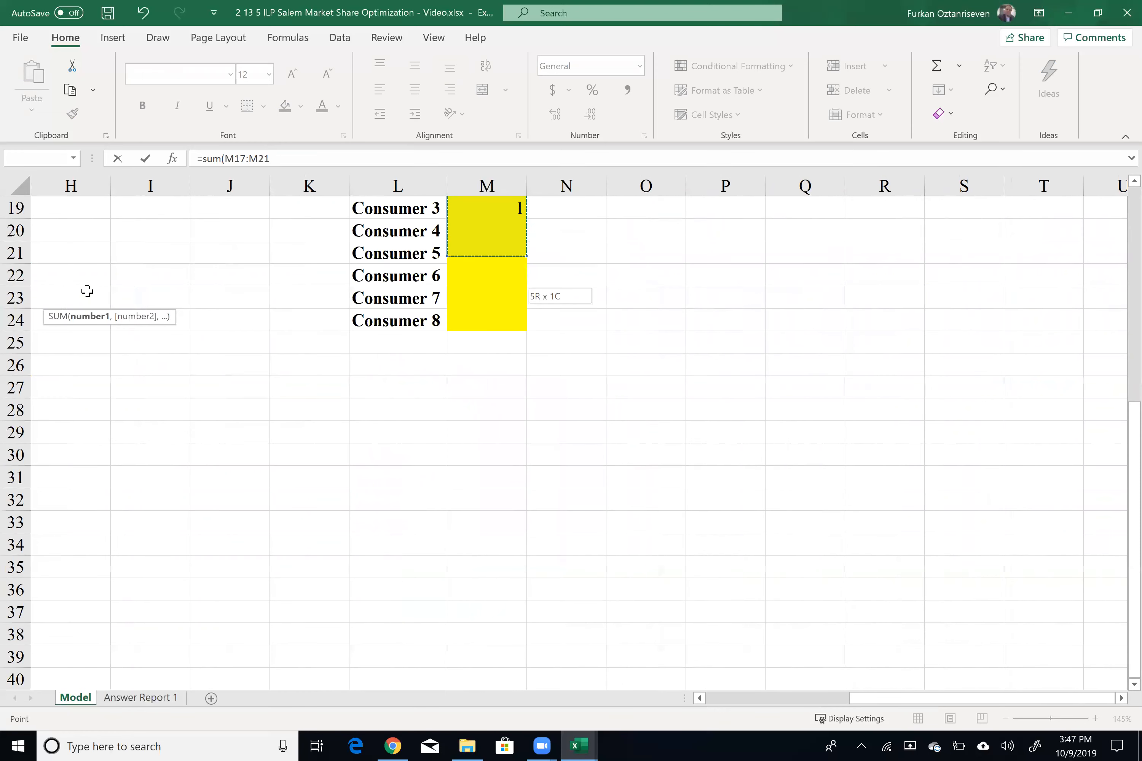
key(shift+Down)
key(shift+Down)
key(shift+Down)
key(shift+Down)
key(shift+Down)
key(shift+Down)
key(shift+Up)
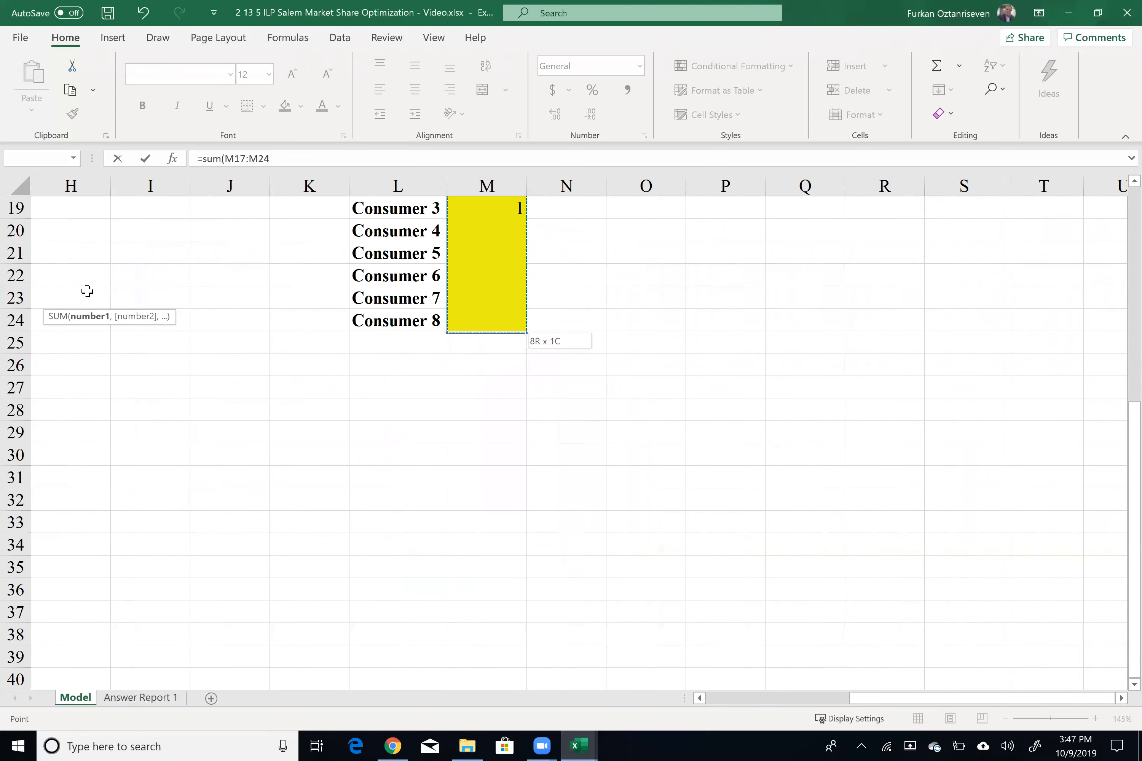
key(Escape)
key(ctrl+Home)
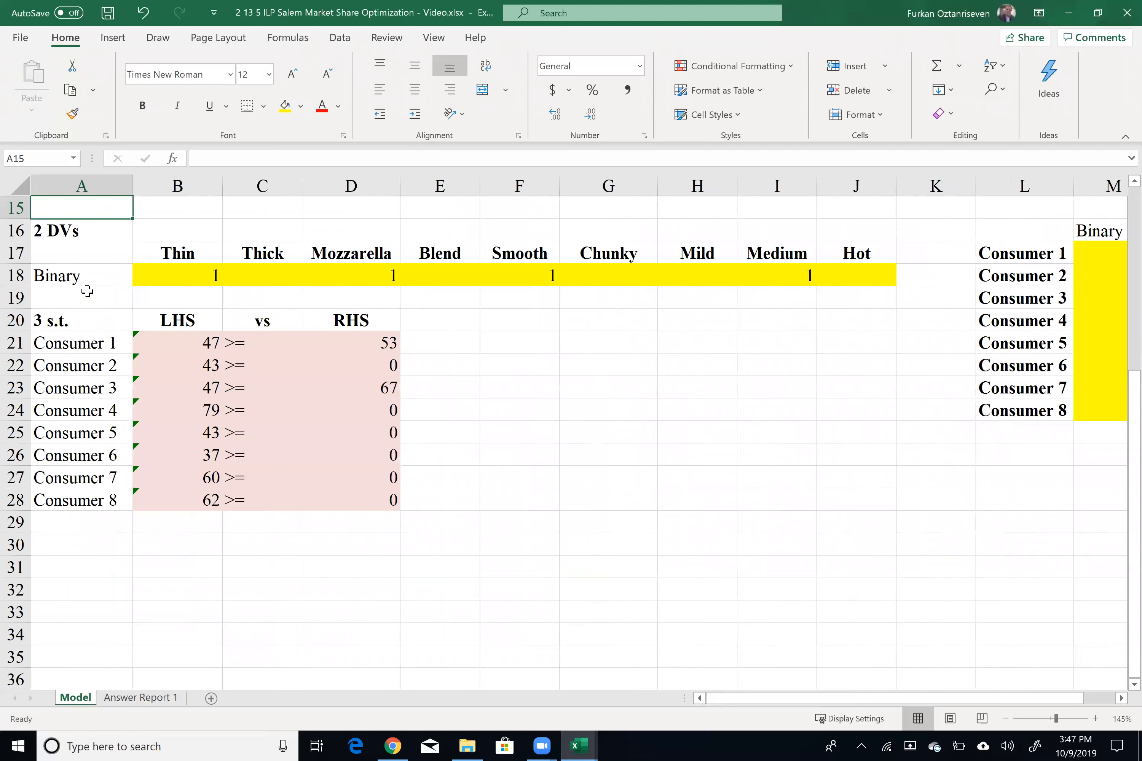
key(Up)
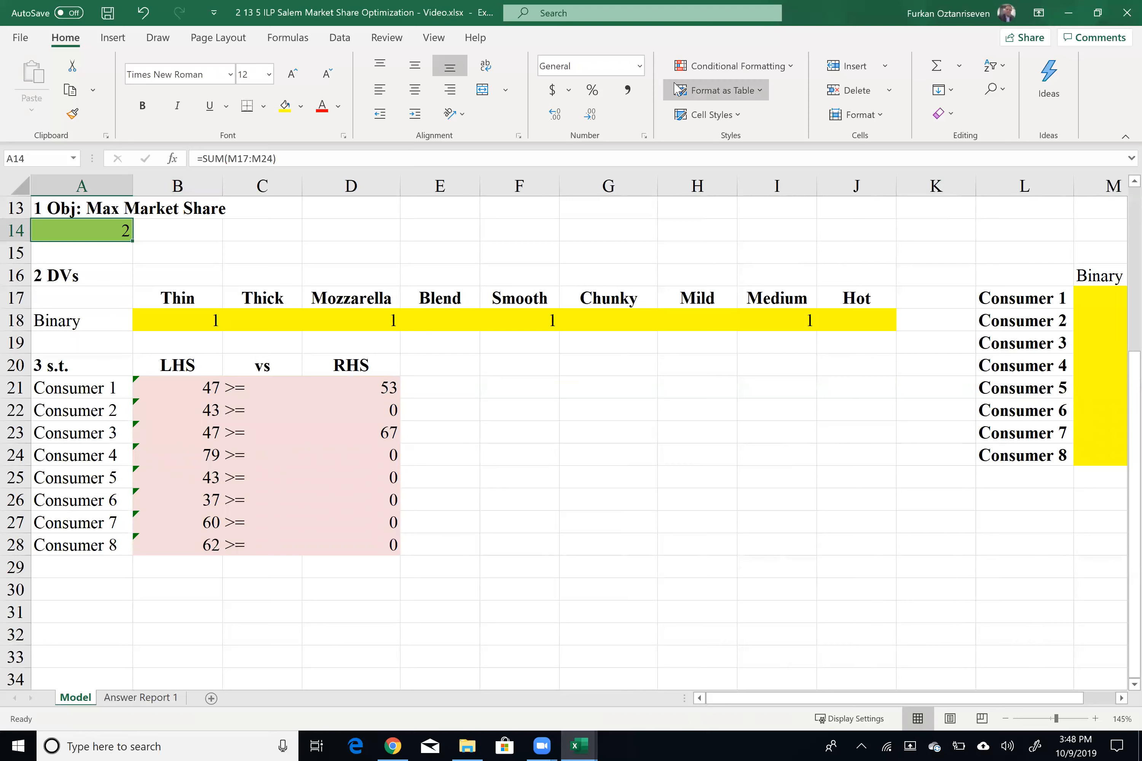
click(501, 507)
scroll(443, 450, up, 4)
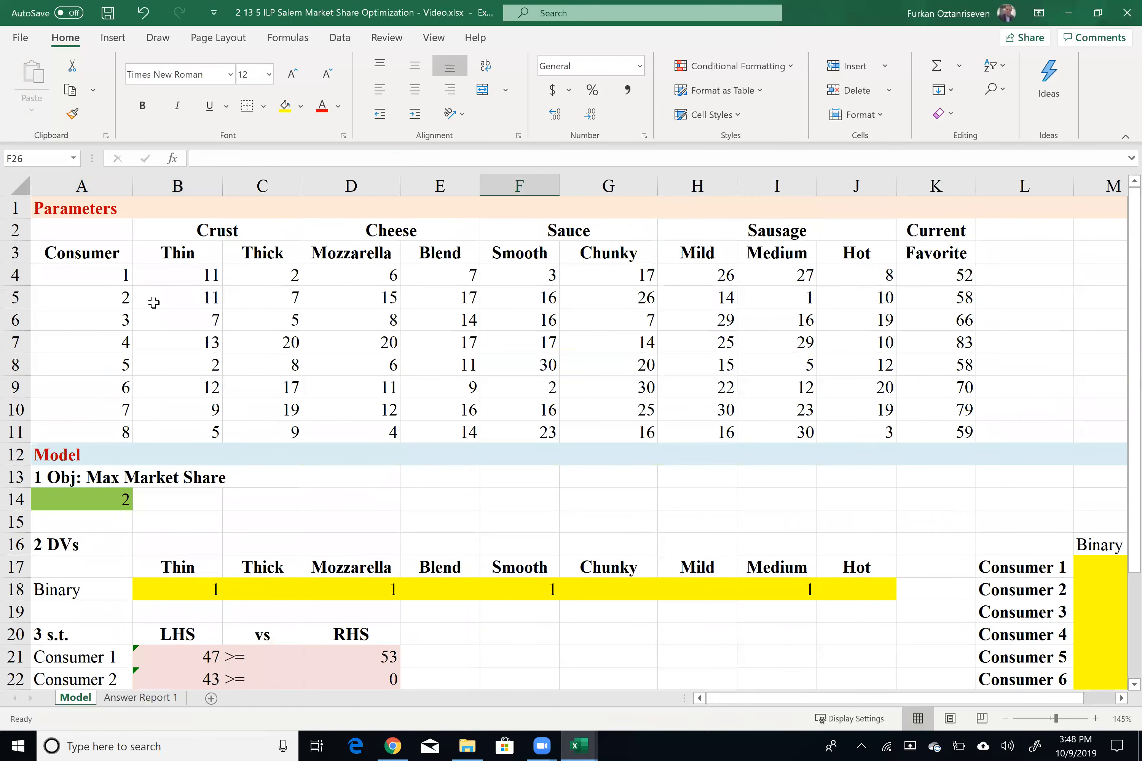
click(192, 261)
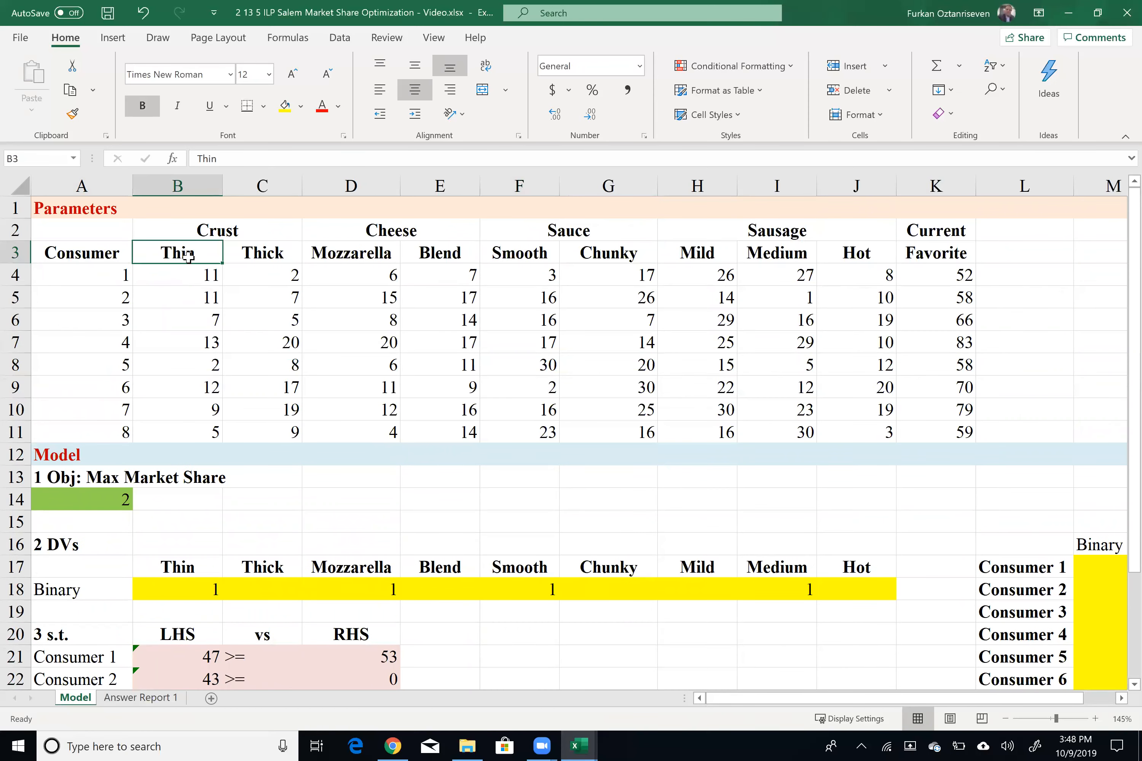
Step: Enter 1 as the right-hand side of the first attribute constraint in D30
drag(221, 253, 239, 257)
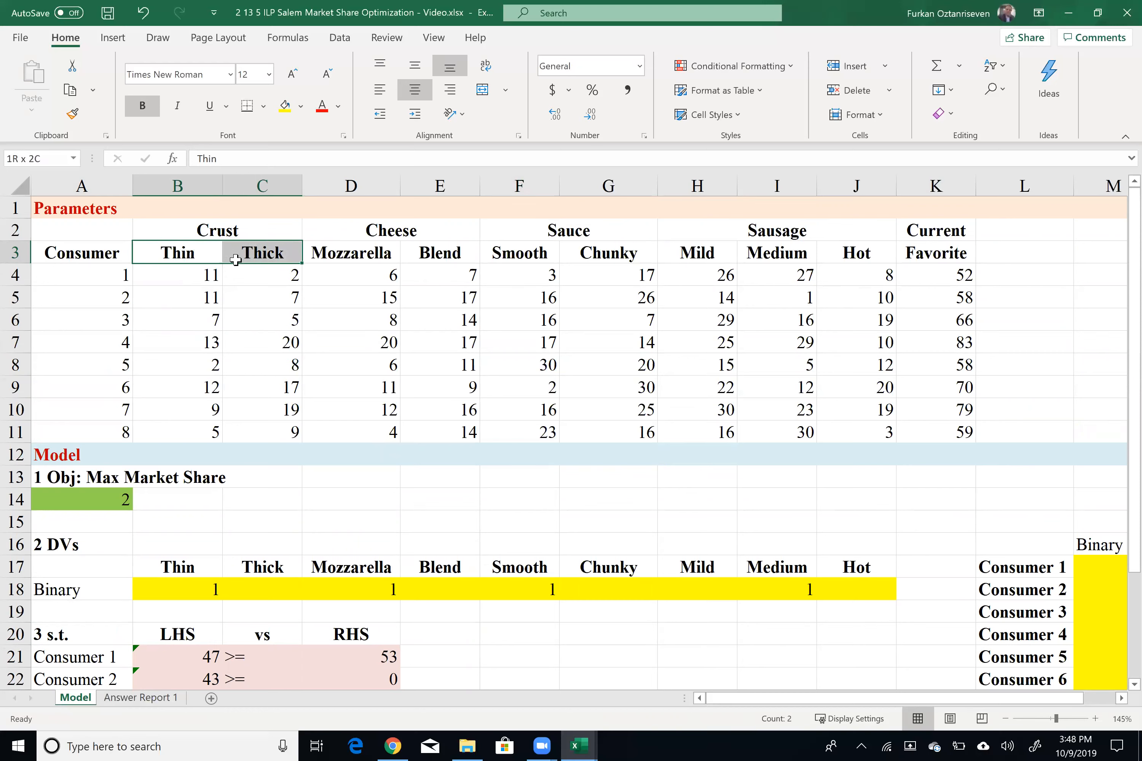
drag(236, 260, 236, 260)
scroll(339, 450, down, 4)
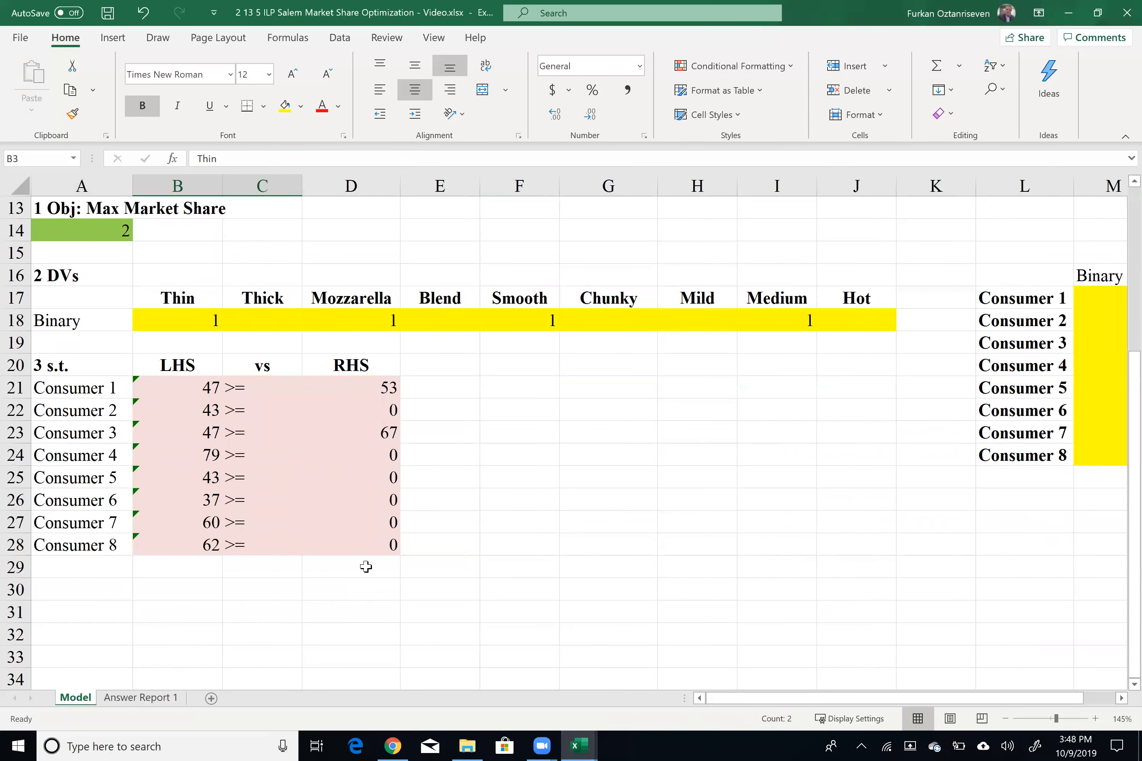
click(372, 566)
click(361, 585)
text(1)
key(Return)
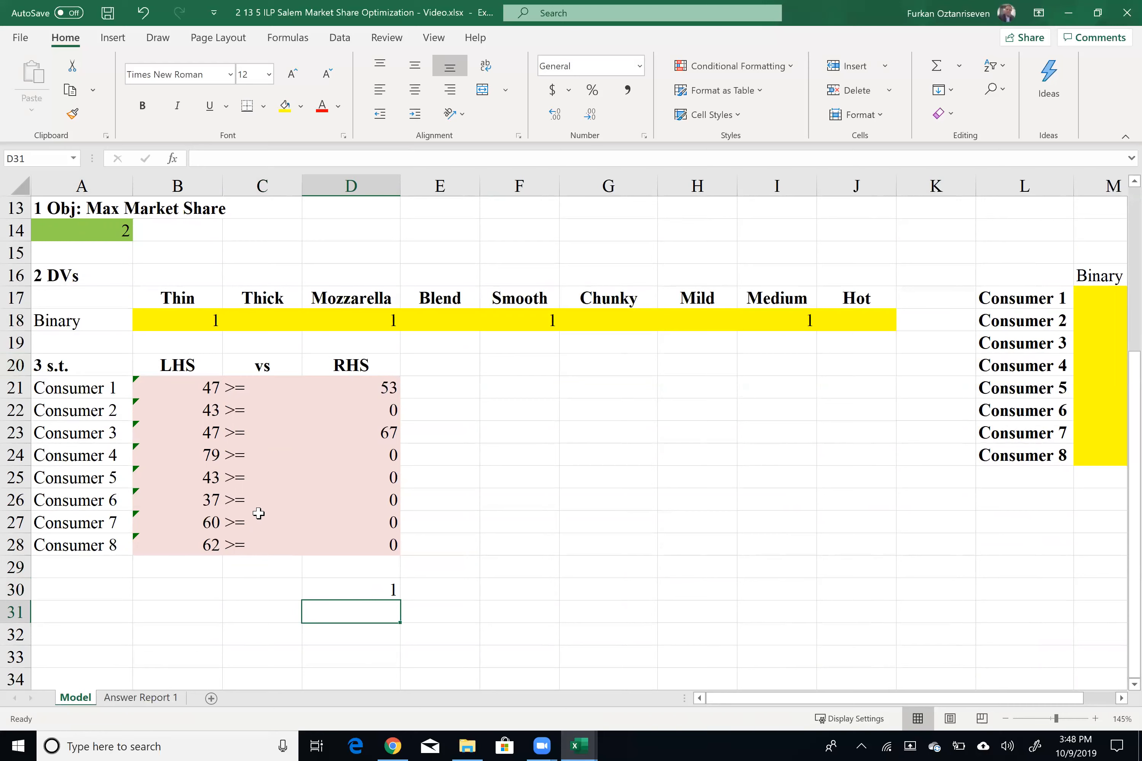
Step: Label the attribute constraint rows A30:A33 as Crust, Cheese, Sauce and Sausage
click(92, 585)
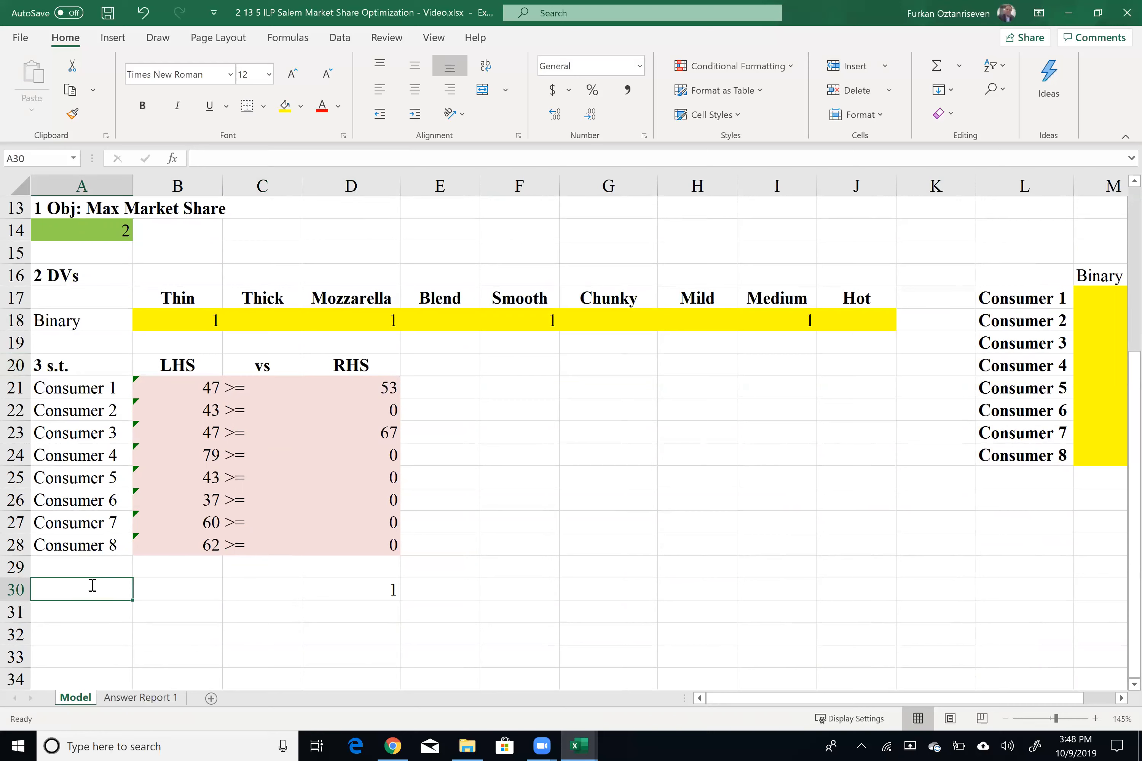
text(Crust)
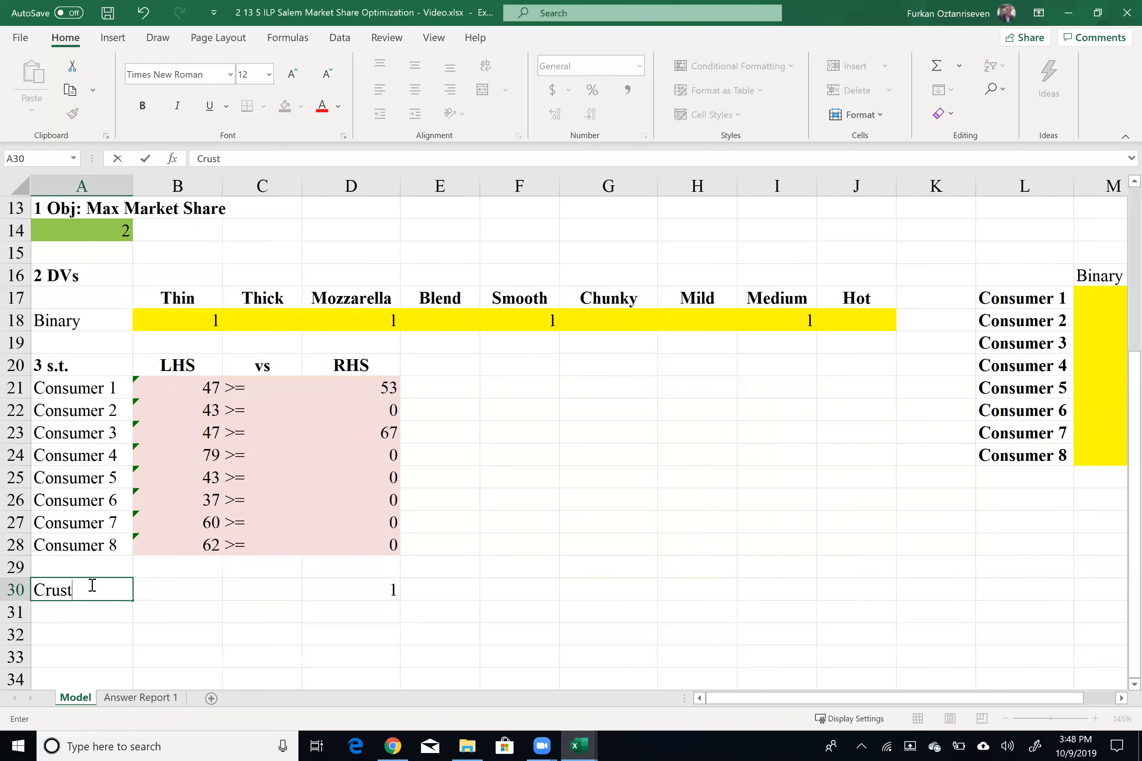
key(Return)
text(Chee)
key(Return)
text(S)
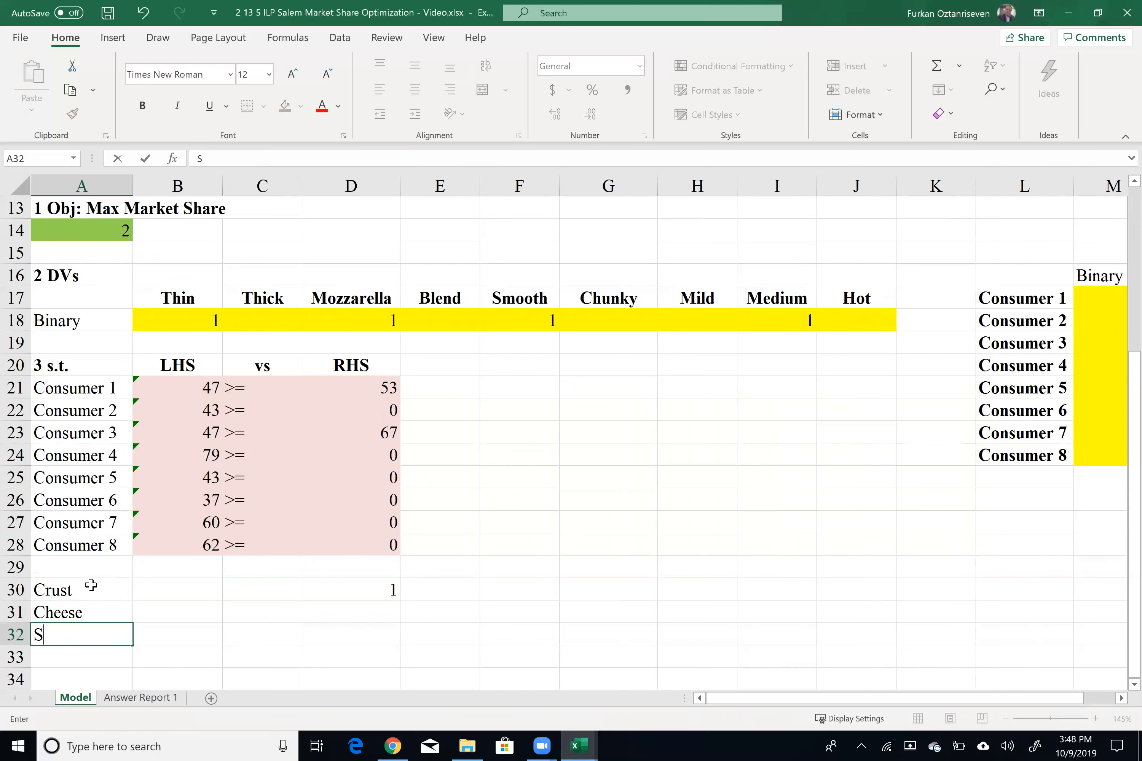
text(auce)
key(Return)
text(S)
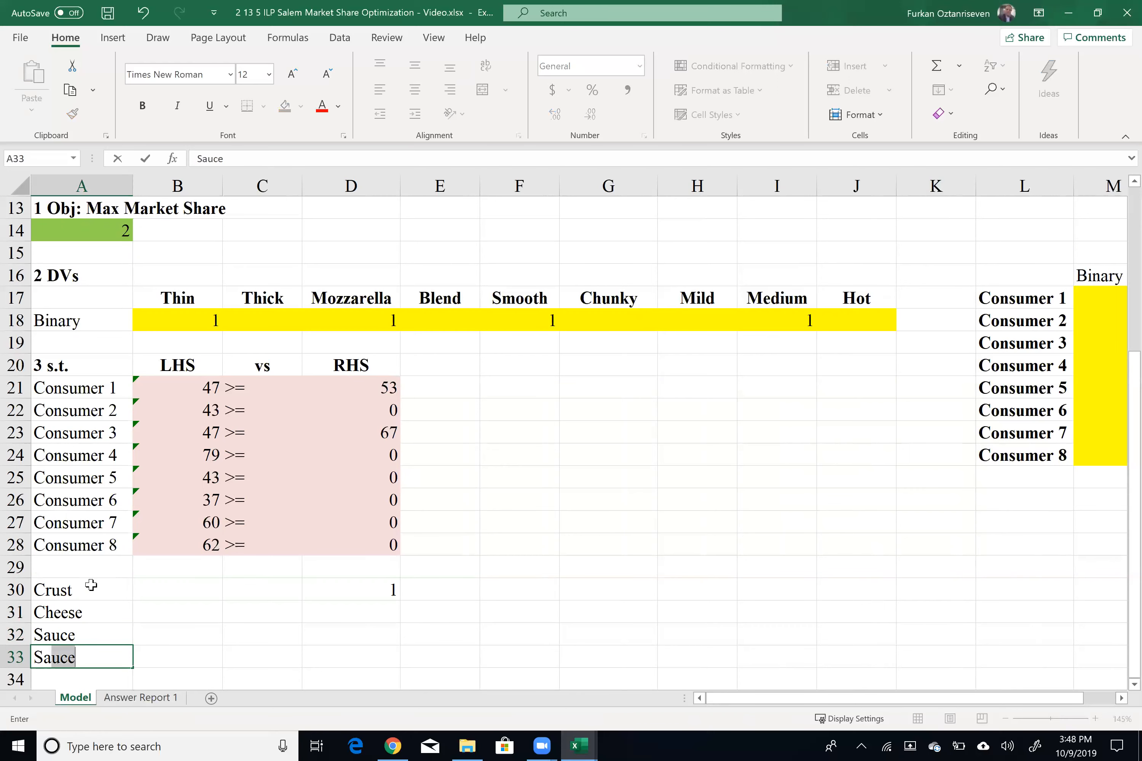
text(ausga\\a)
key(BackSpace)
key(BackSpace)
key(BackSpace)
key(BackSpace)
key(BackSpace)
key(BackSpace)
text(age)
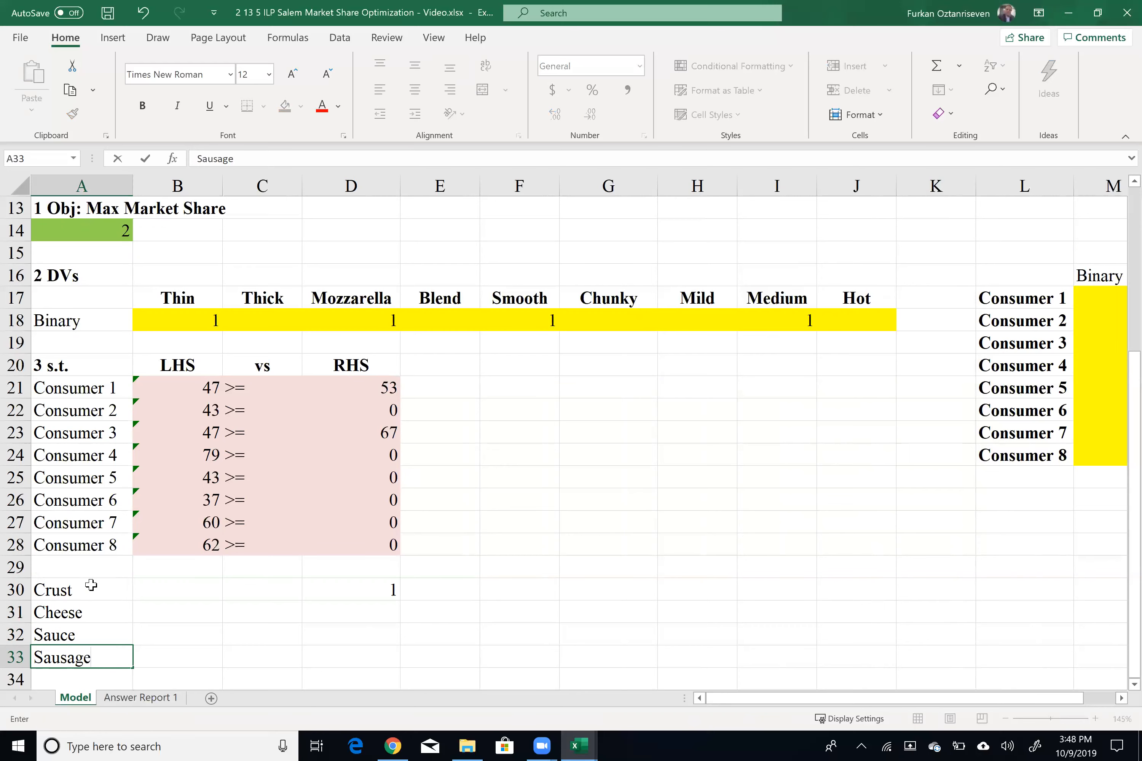
Step: Fill the right-hand side value 1 from D30 down to D33
key(Tab)
key(Tab)
key(Tab)
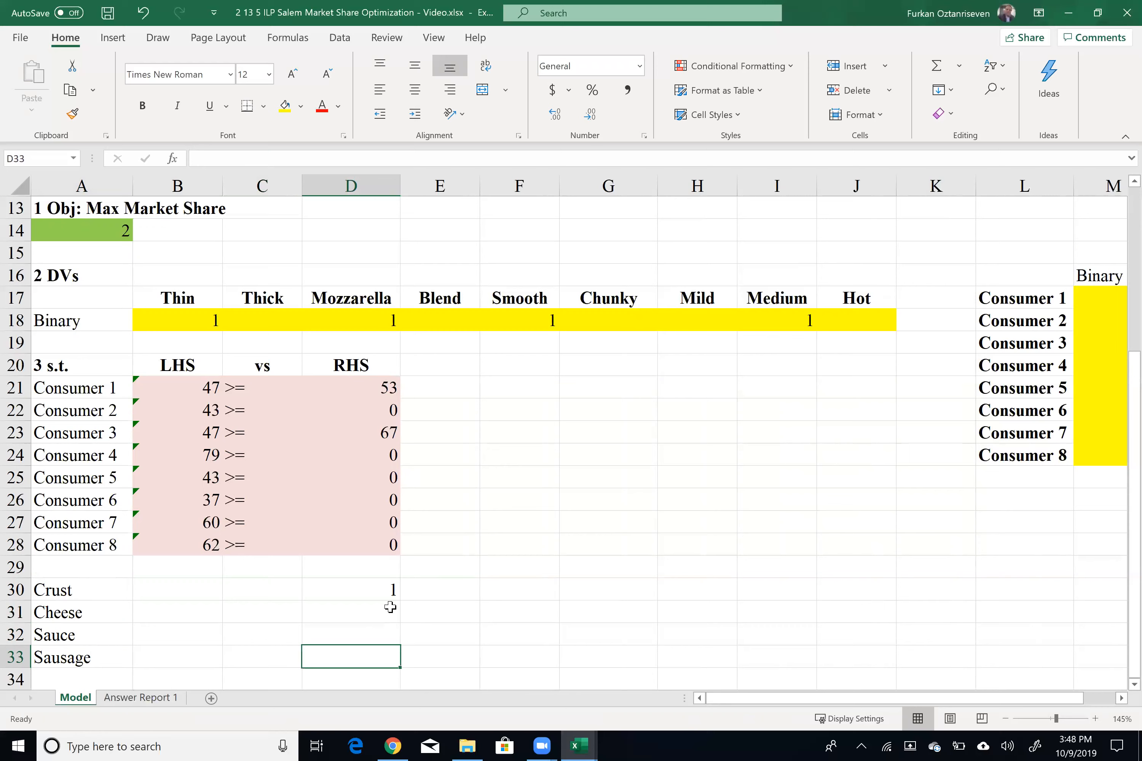
click(386, 591)
drag(400, 600, 390, 659)
click(289, 595)
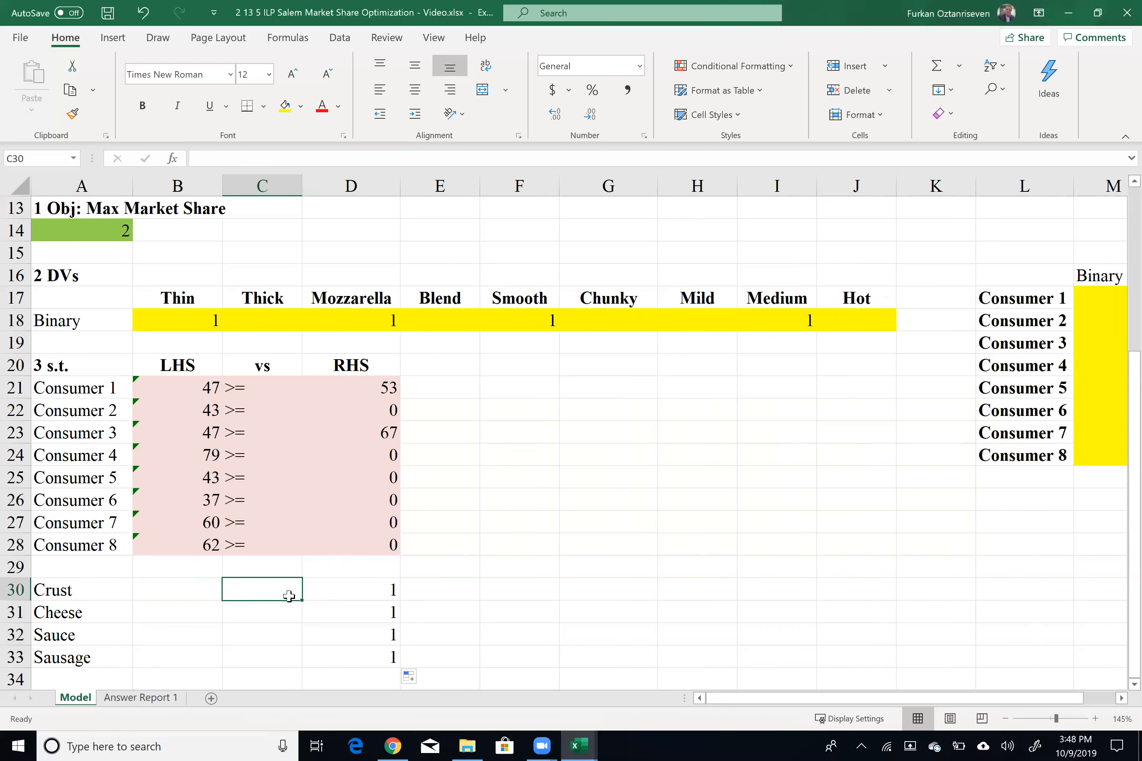
Step: Enter an = sign in C30 and fill it down to C33
text(=\)
key(Return)
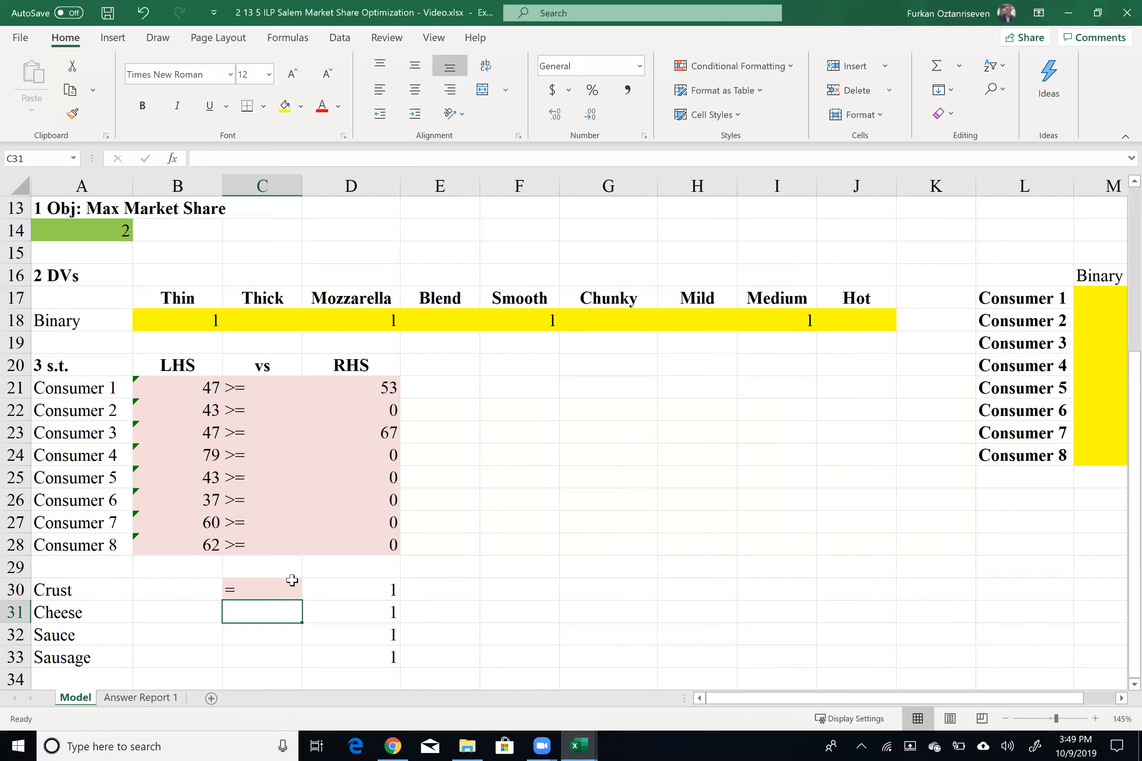
click(295, 594)
drag(306, 600, 245, 648)
click(181, 597)
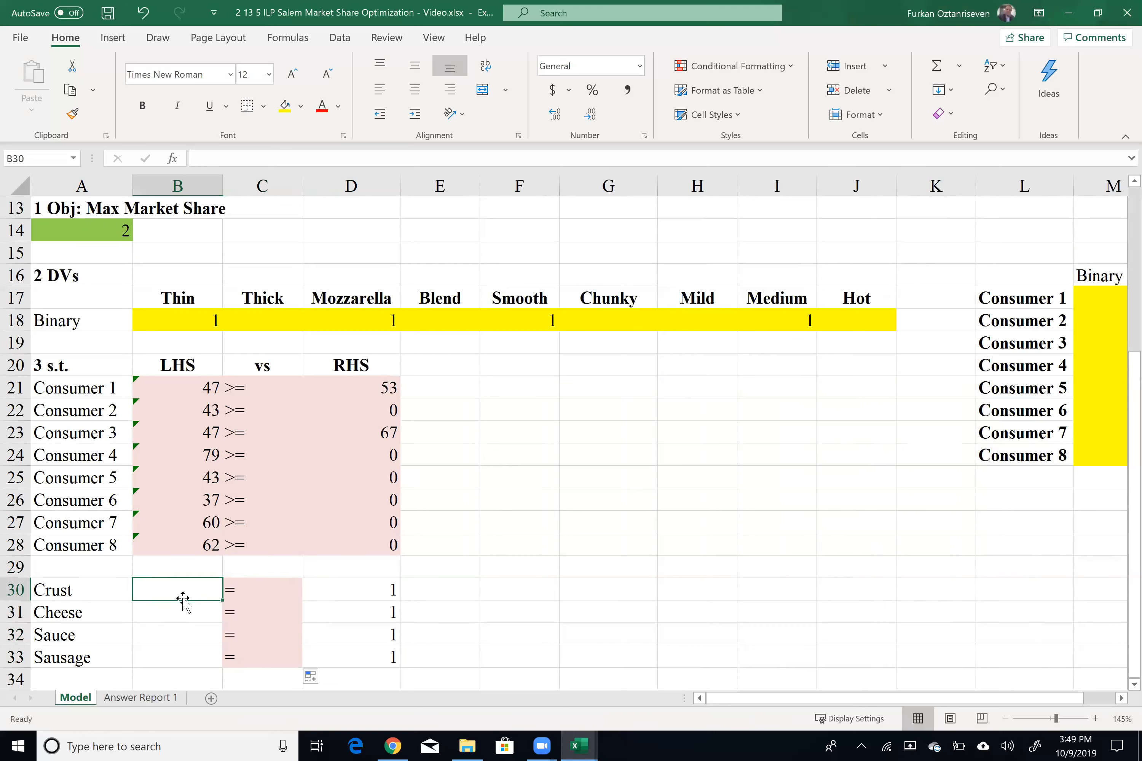
Step: Enter the Crust constraint formula =B18+C18 in B30
text(=)
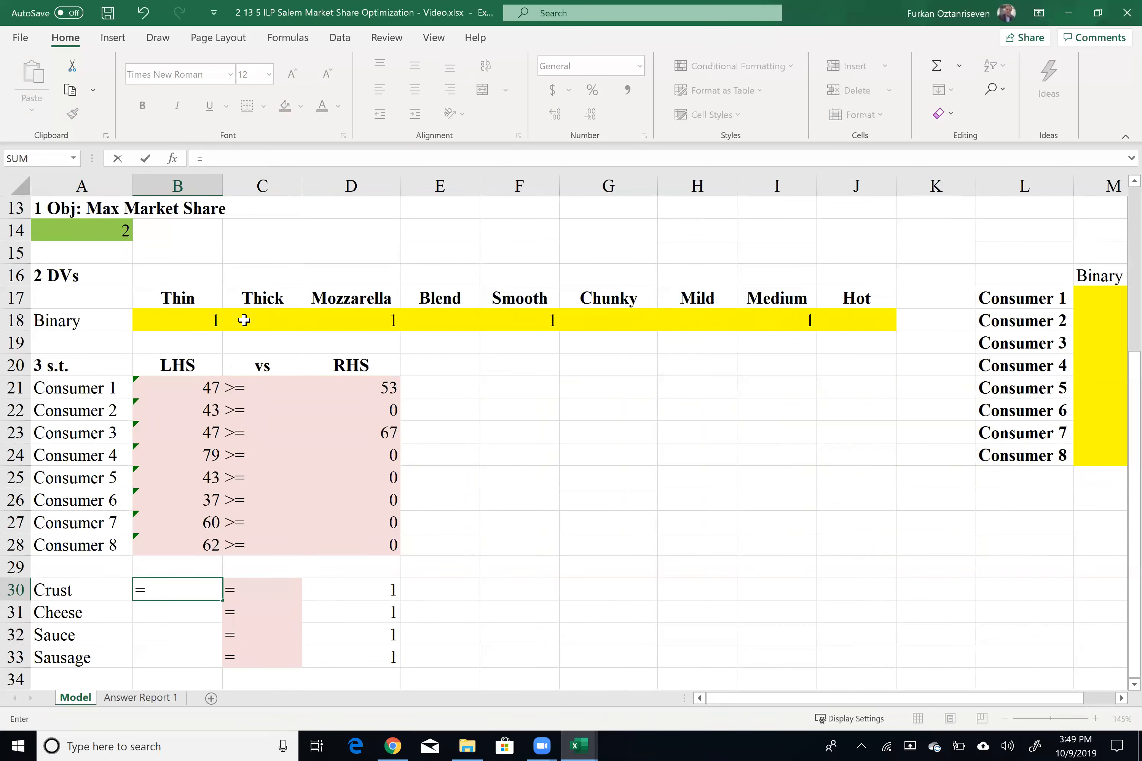
click(210, 320)
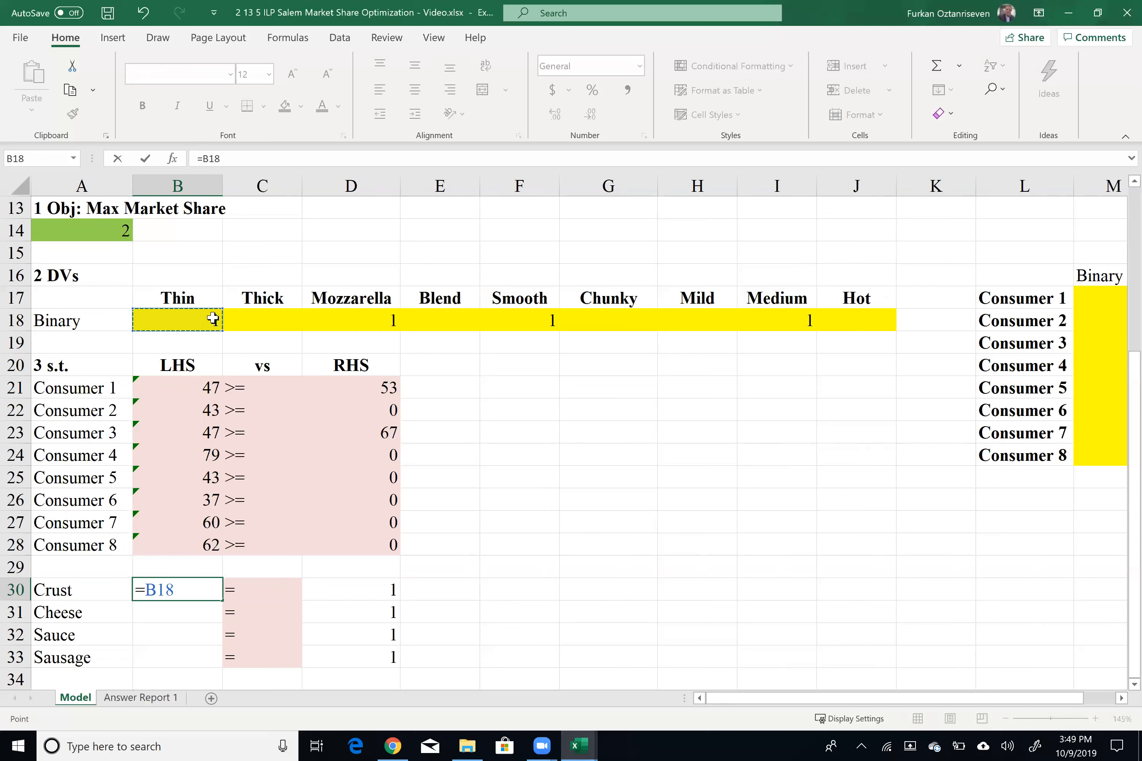
text(+)
click(251, 313)
key(Return)
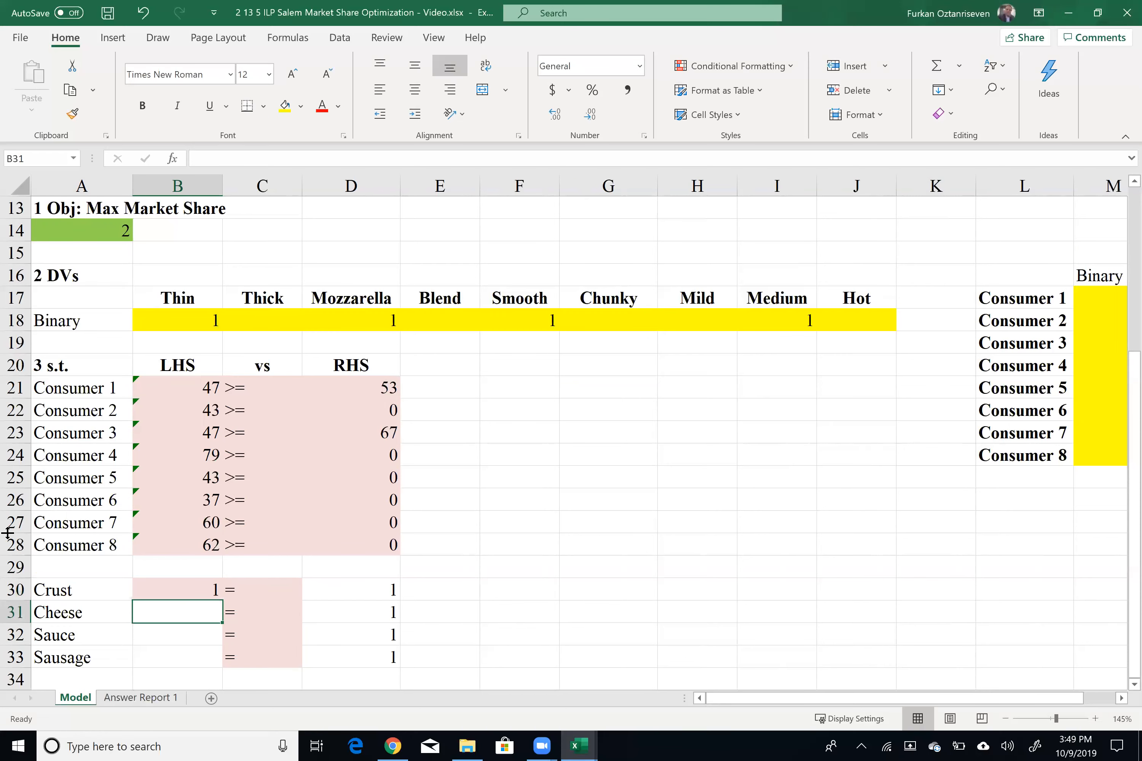
Step: Enter the Cheese constraint formula =D18+E18 in B31
text(=)
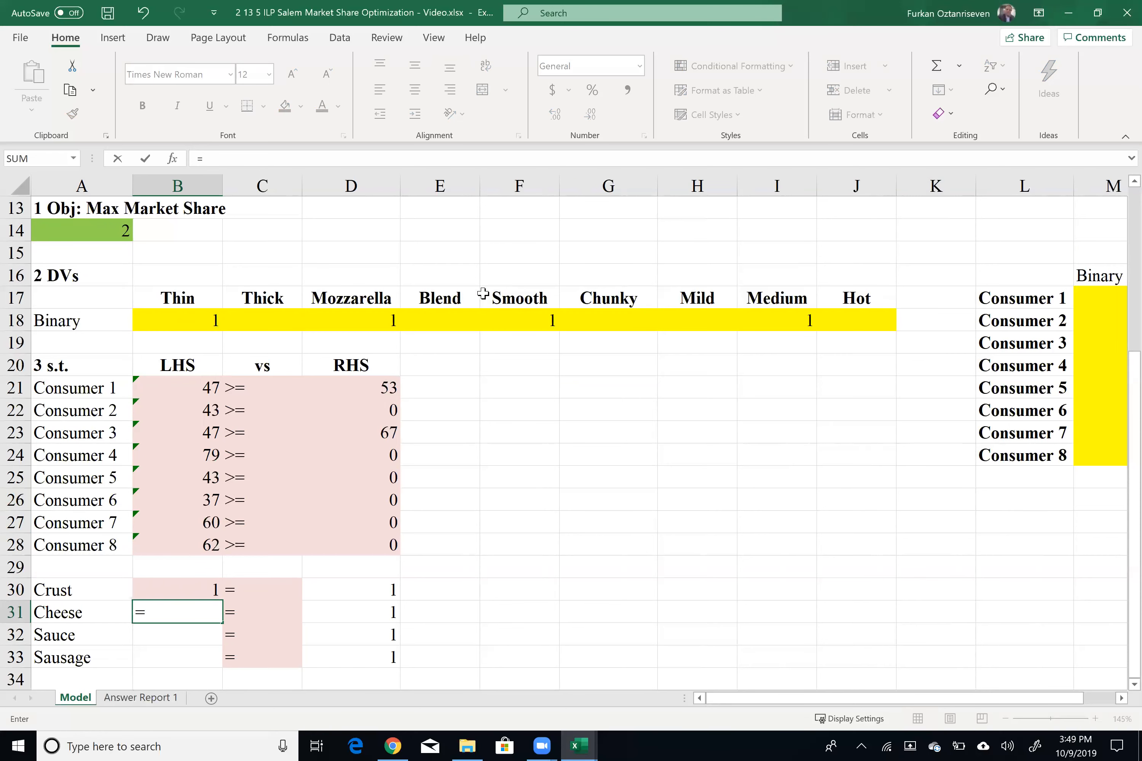
click(374, 322)
key(Return)
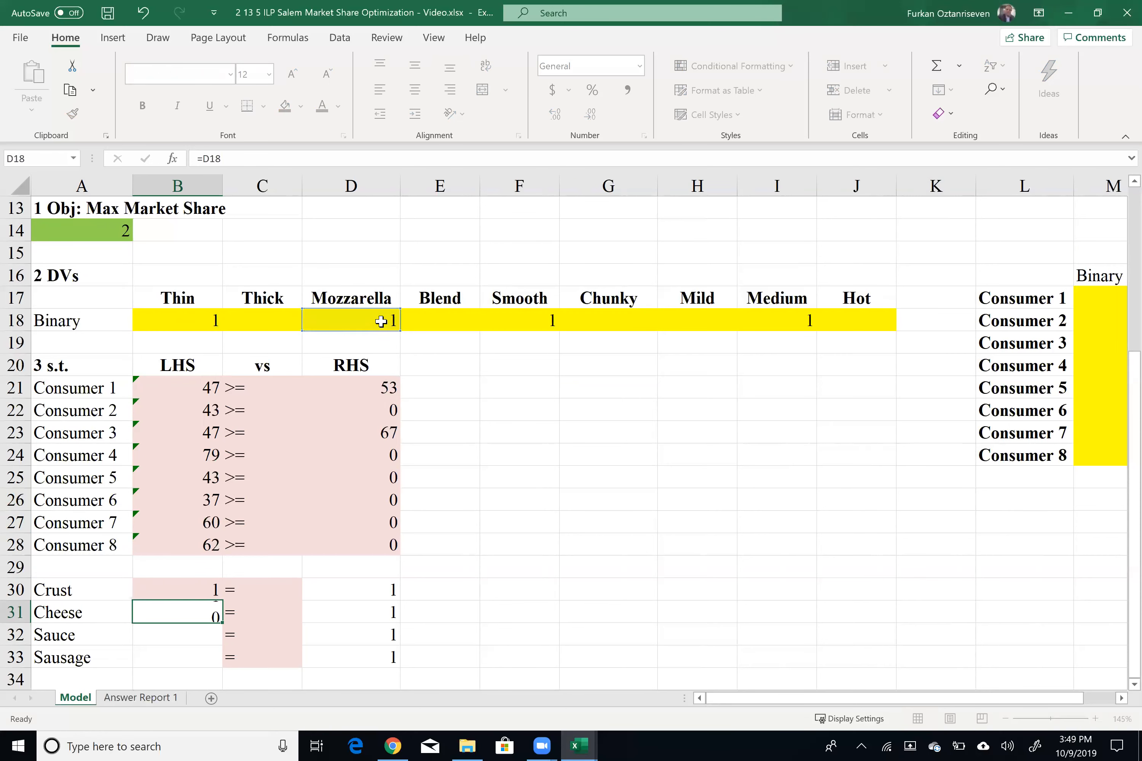
click(172, 610)
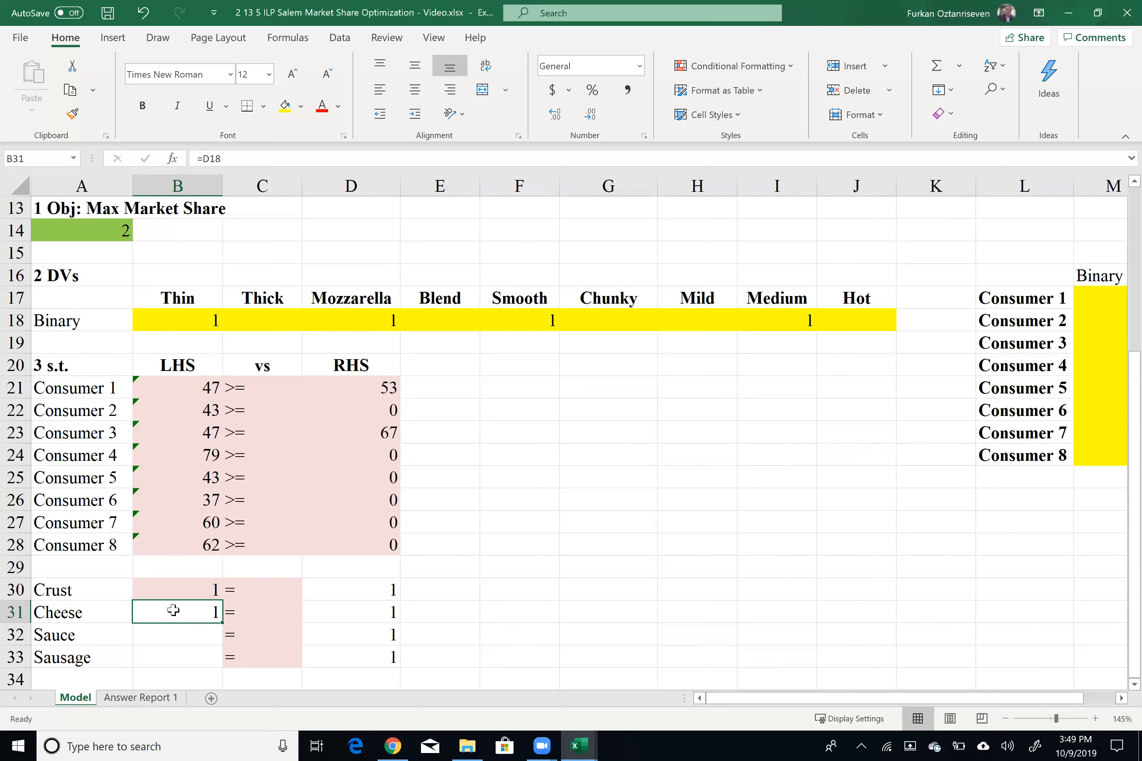
double_click(173, 610)
text(+)
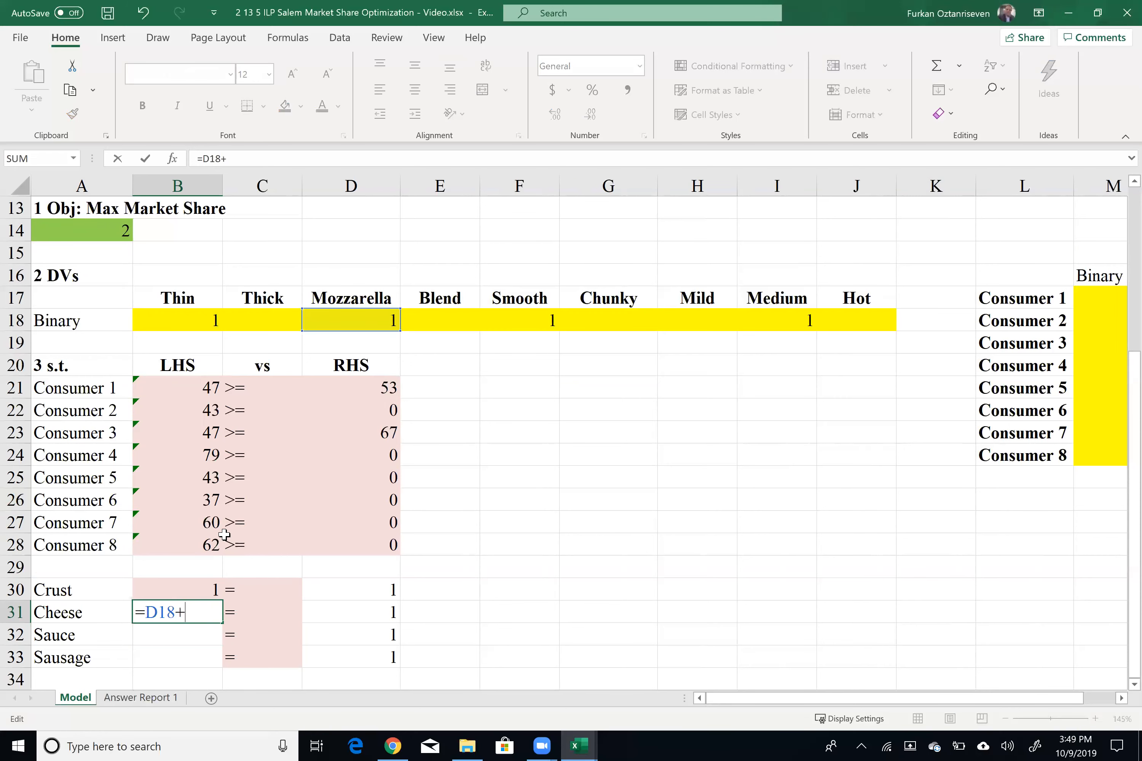
click(433, 320)
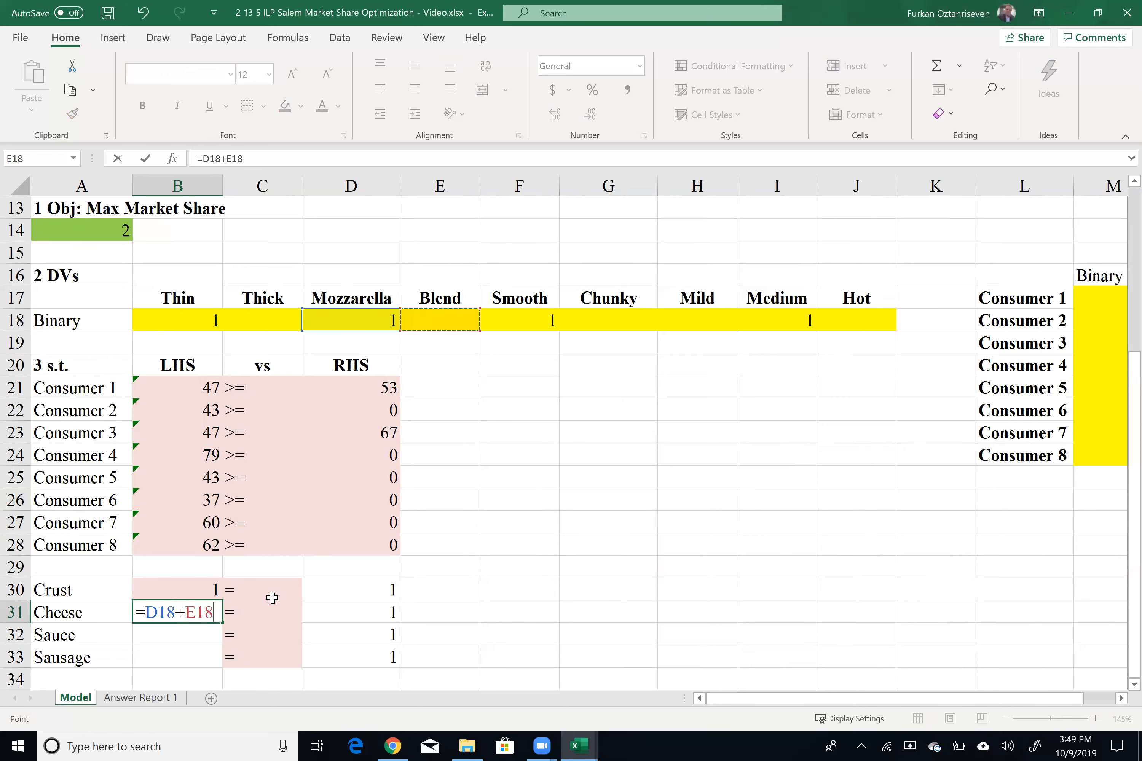
key(Return)
Step: Enter the Sauce constraint formula =F18+G18 in B32
text(=)
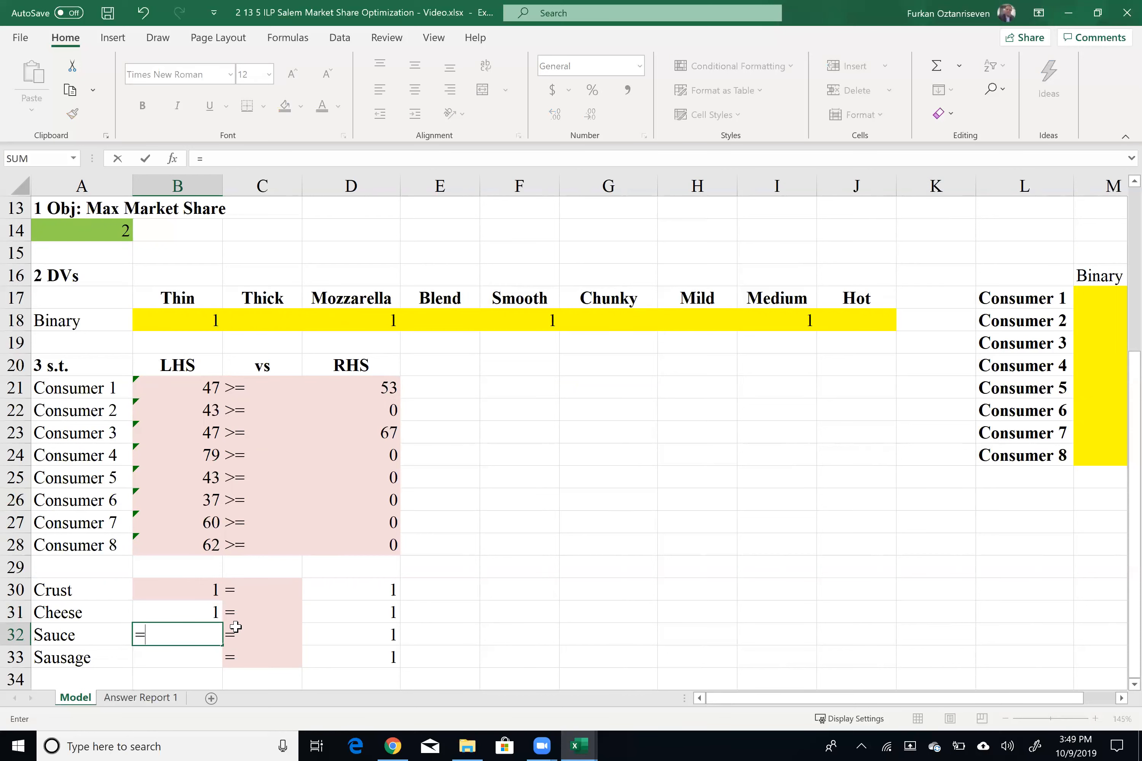
click(507, 319)
text(+)
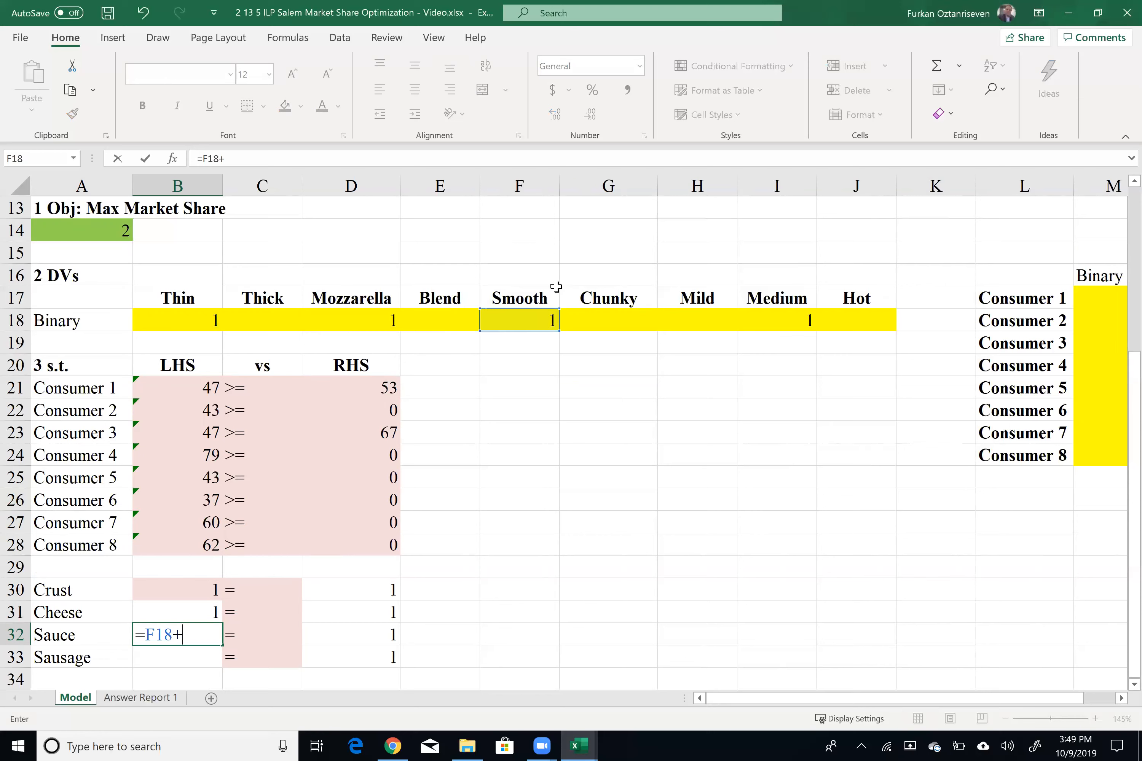
click(606, 318)
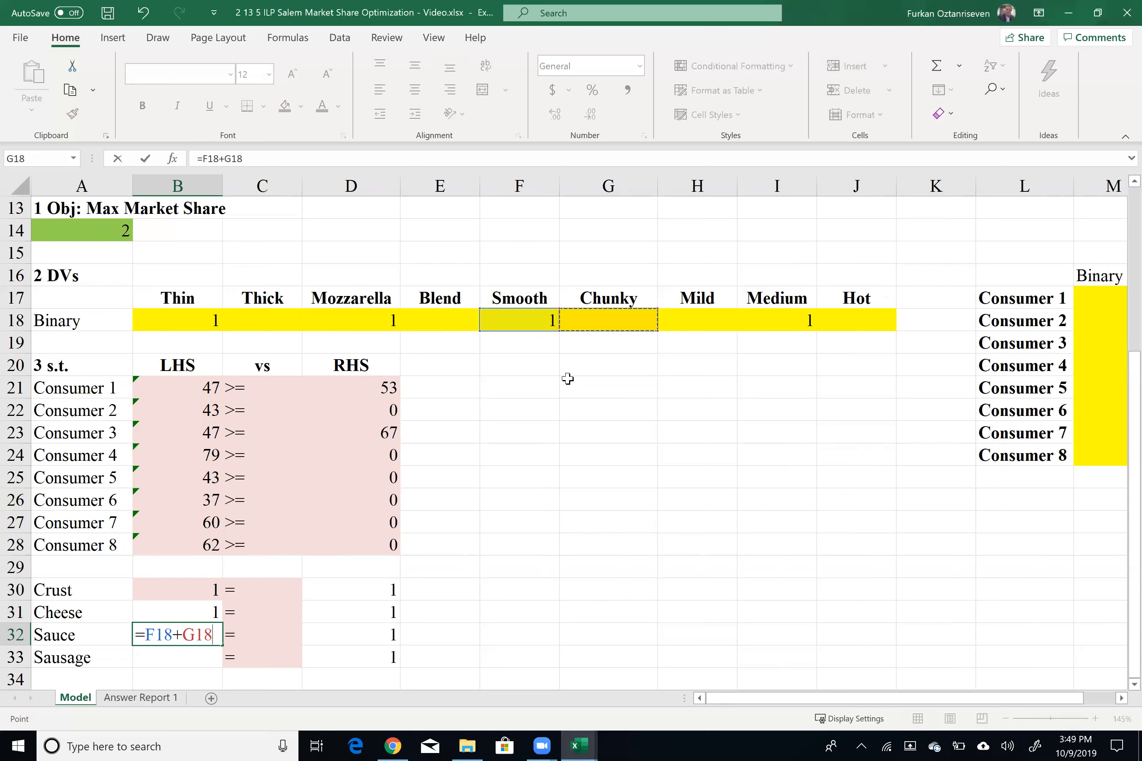
key(Return)
Step: Enter the Sausage constraint formula =H18+I18+J18 in B33
text(=)
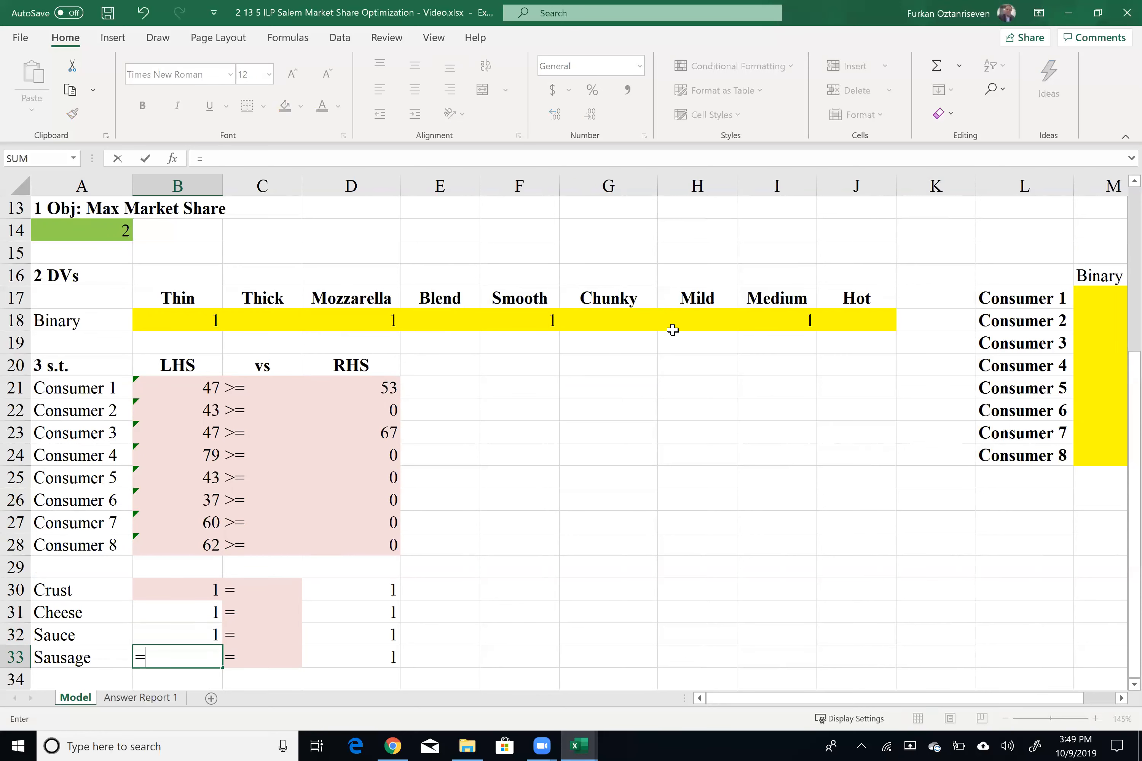
click(701, 322)
text(+)
click(748, 317)
text(=)
key(BackSpace)
text(+)
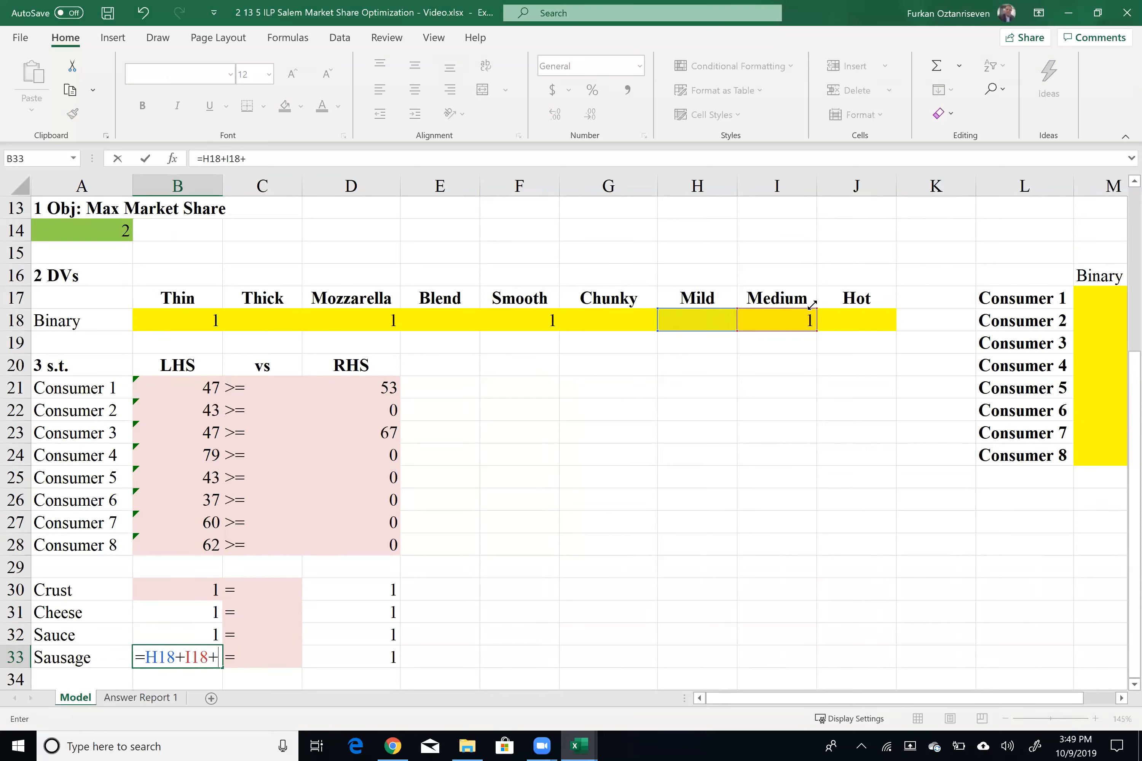
click(855, 318)
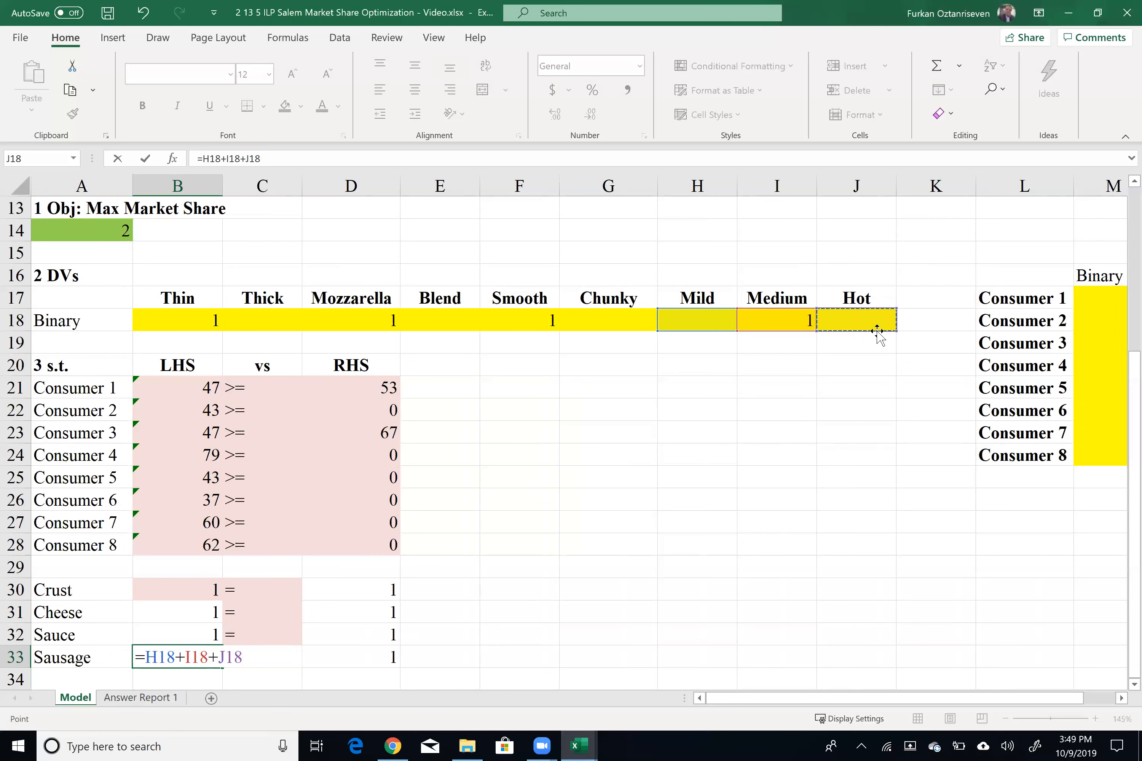
key(Return)
Step: Shade B30:D33 with the same light red fill as the other constraint cells
click(222, 612)
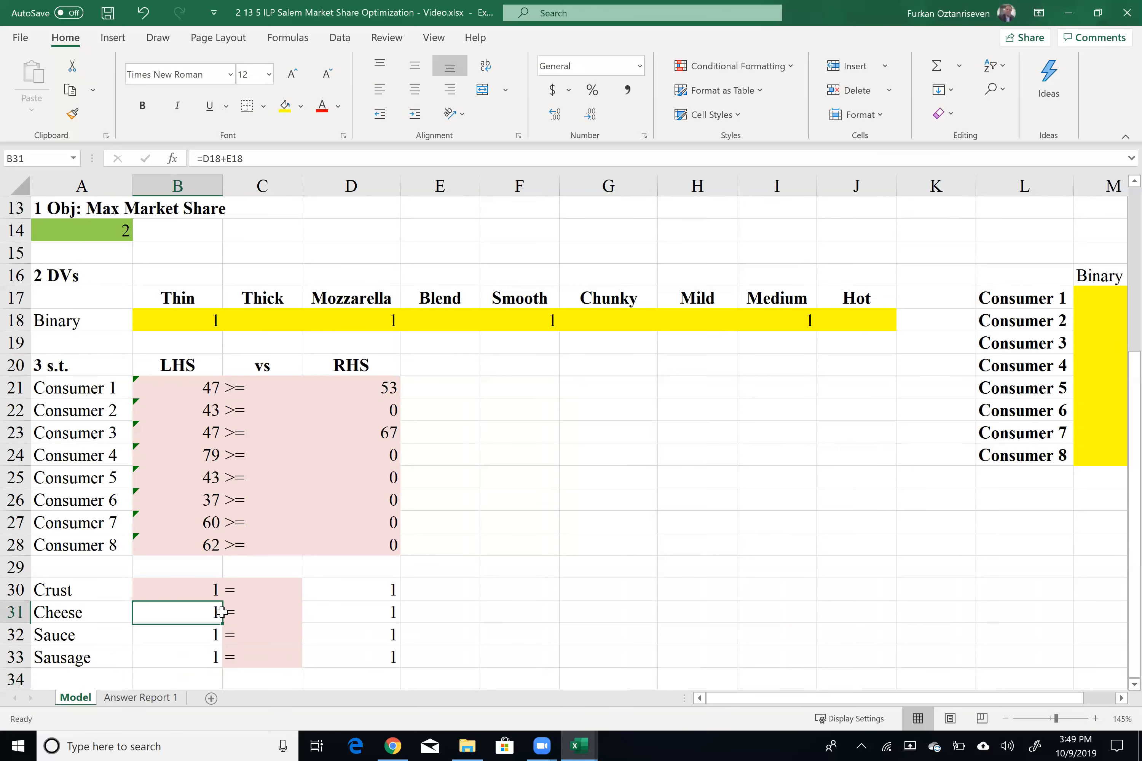
drag(222, 612, 265, 657)
drag(216, 589, 376, 657)
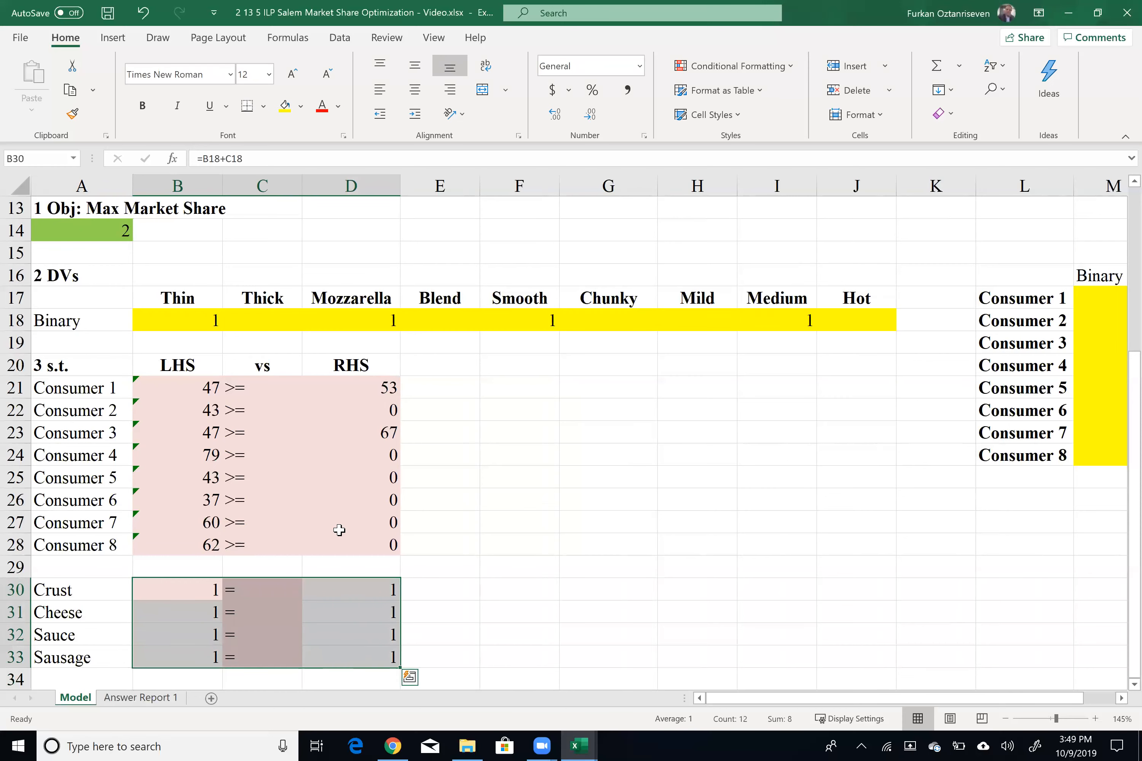
click(301, 105)
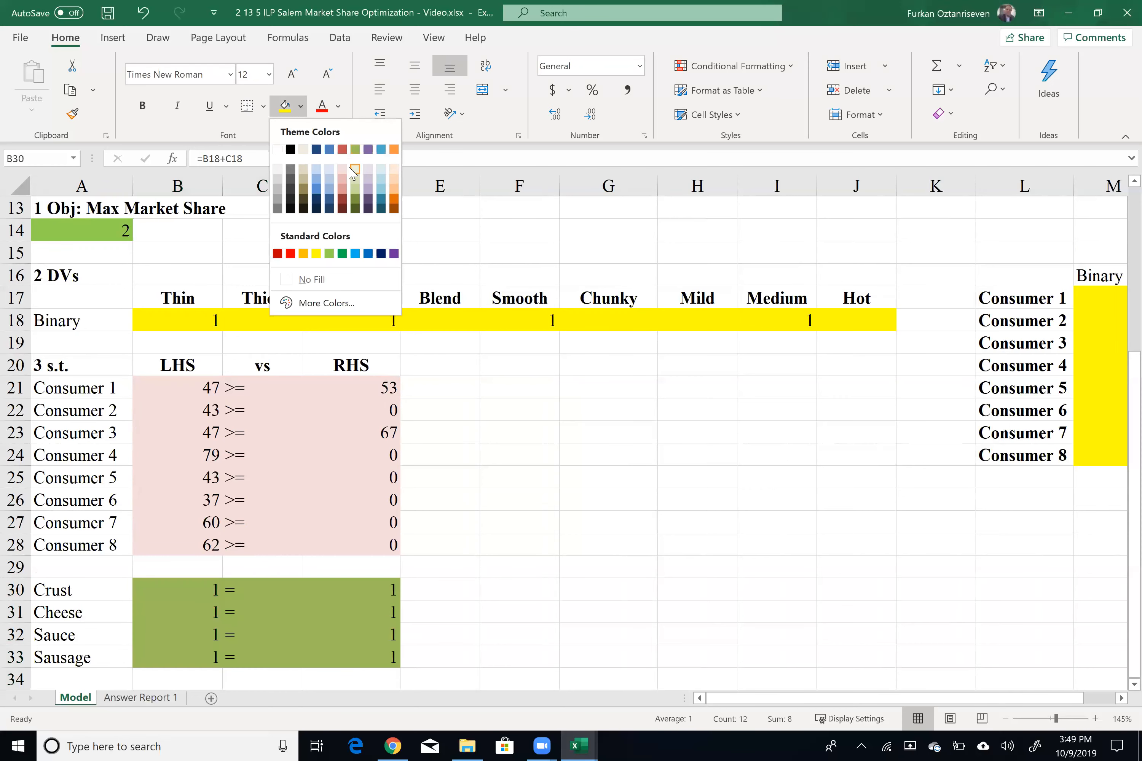
click(341, 169)
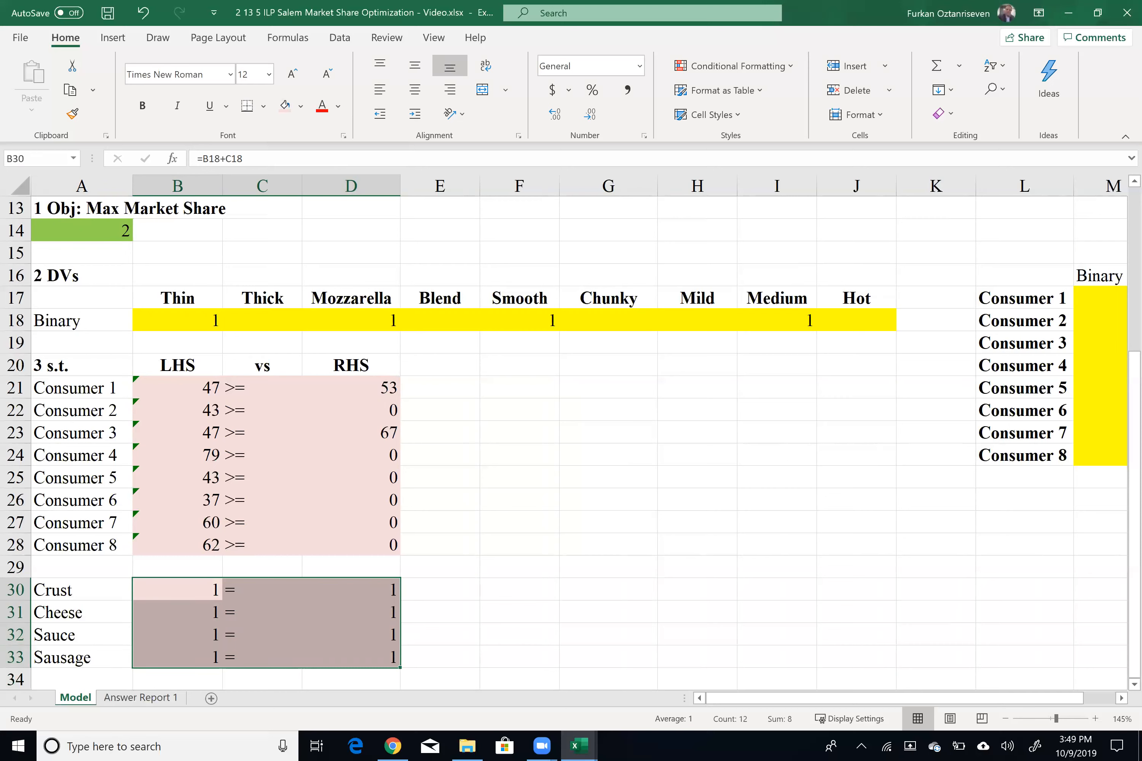
click(521, 565)
Step: Label A35 as DVs and B35 as binary for the decision variable constraint
scroll(292, 406, down, 2)
scroll(329, 335, up, 3)
drag(203, 386, 889, 387)
drag(1101, 364, 1116, 524)
scroll(464, 520, down, 3)
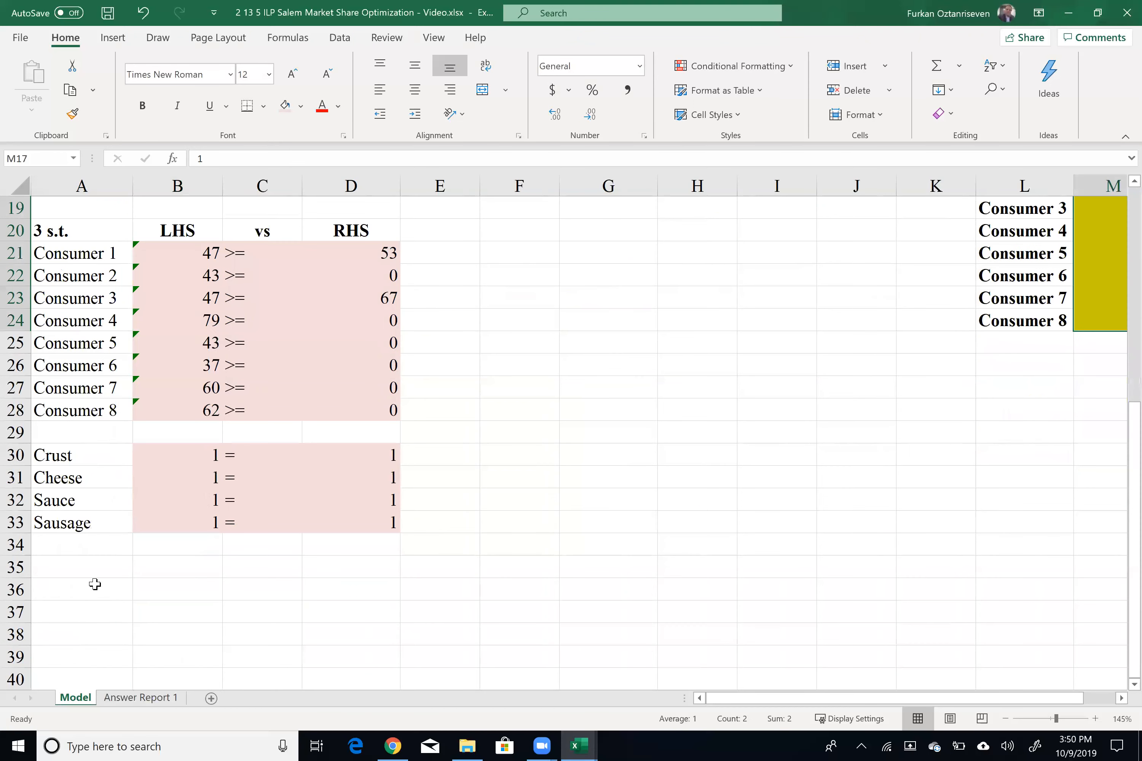
click(118, 570)
text(DVs)
key(Tab)
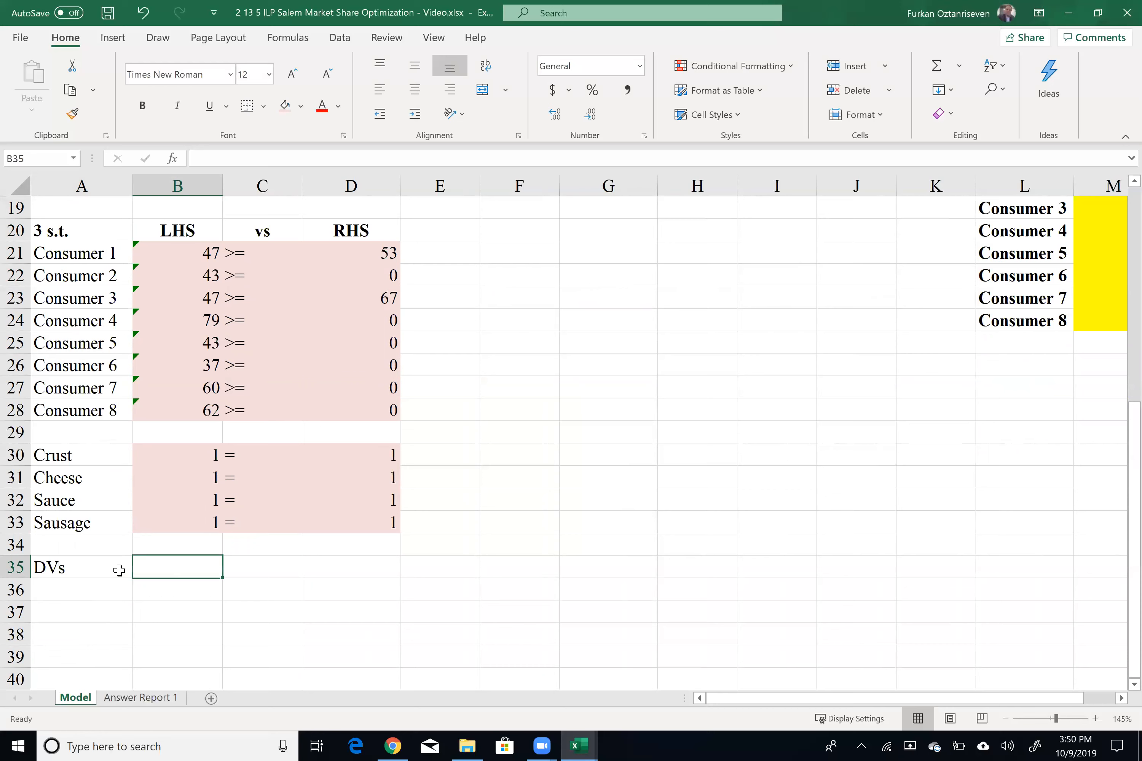
text(binarty)
key(Tab)
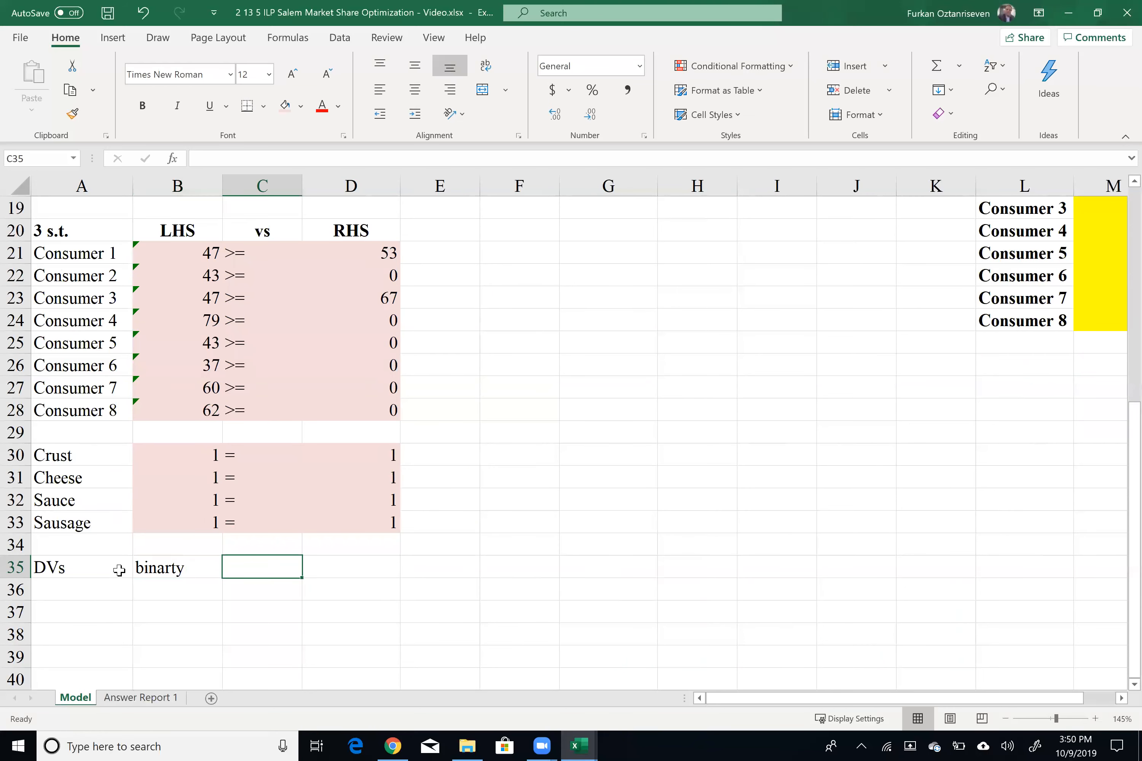
double_click(171, 567)
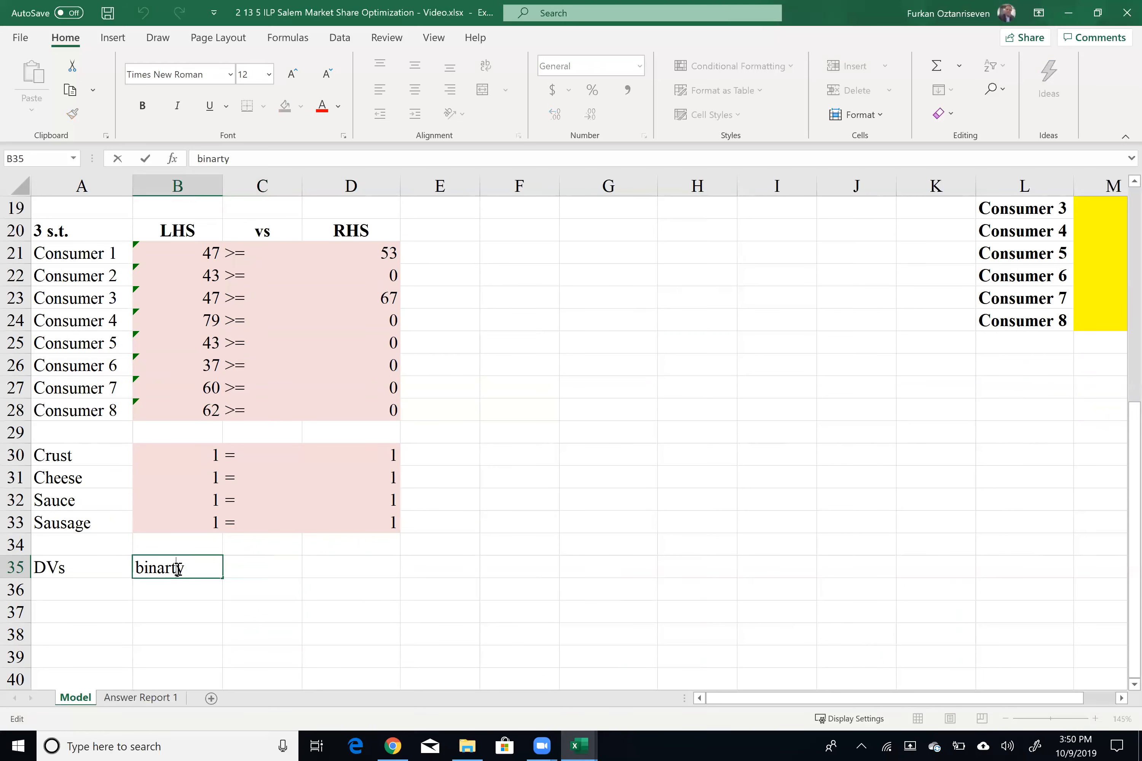
key(BackSpace)
click(229, 595)
key(Up)
key(Left)
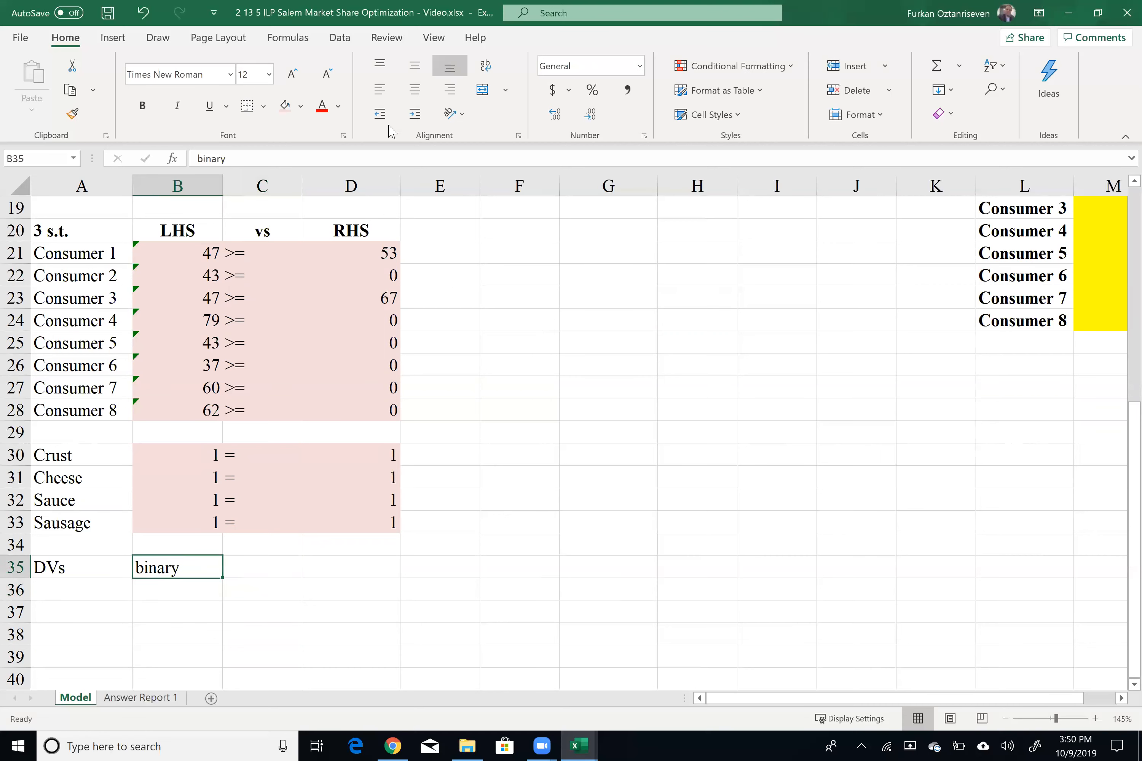
Step: Save the workbook
click(471, 383)
scroll(331, 389, up, 3)
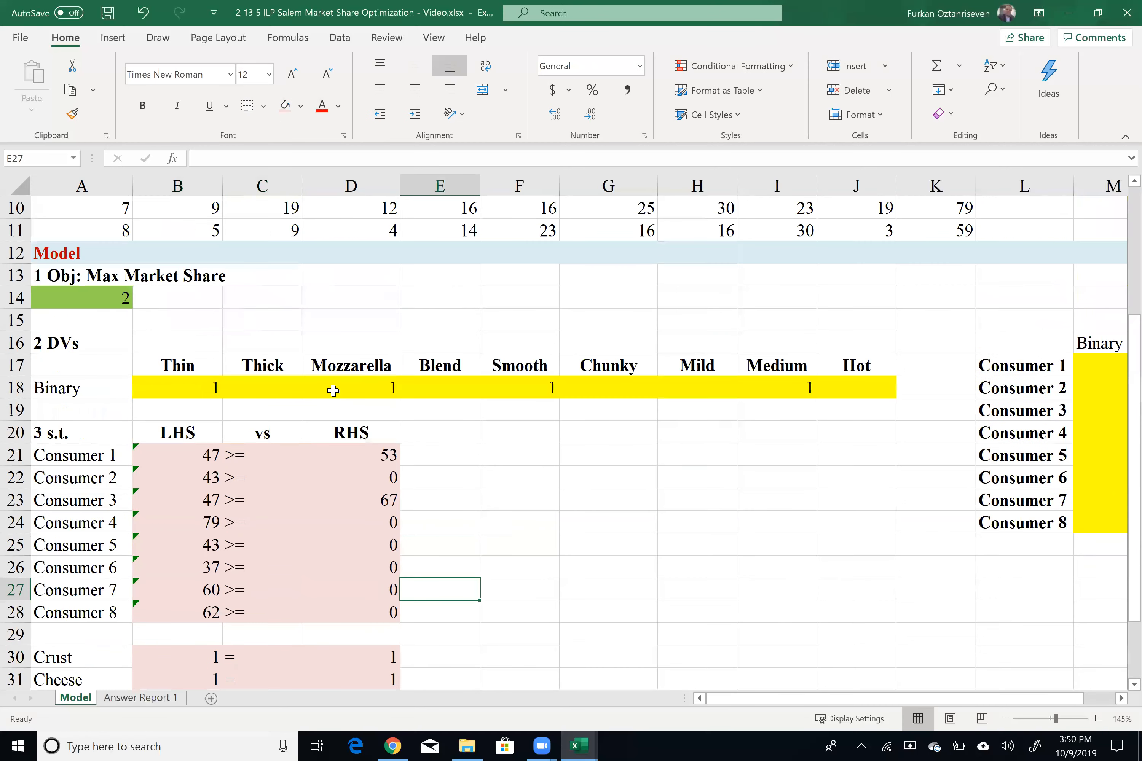
key(ctrl+s)
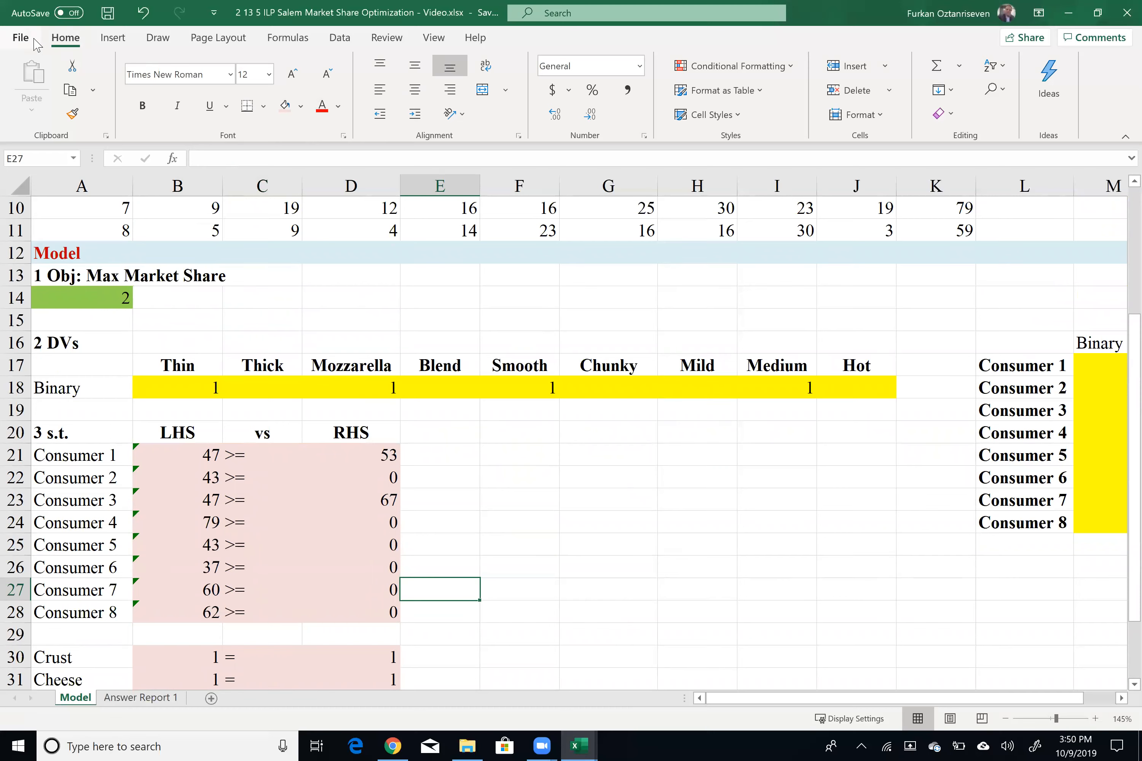
Step: Check the active Excel add-ins, keeping Analysis ToolPak and Solver Add-in enabled
click(342, 40)
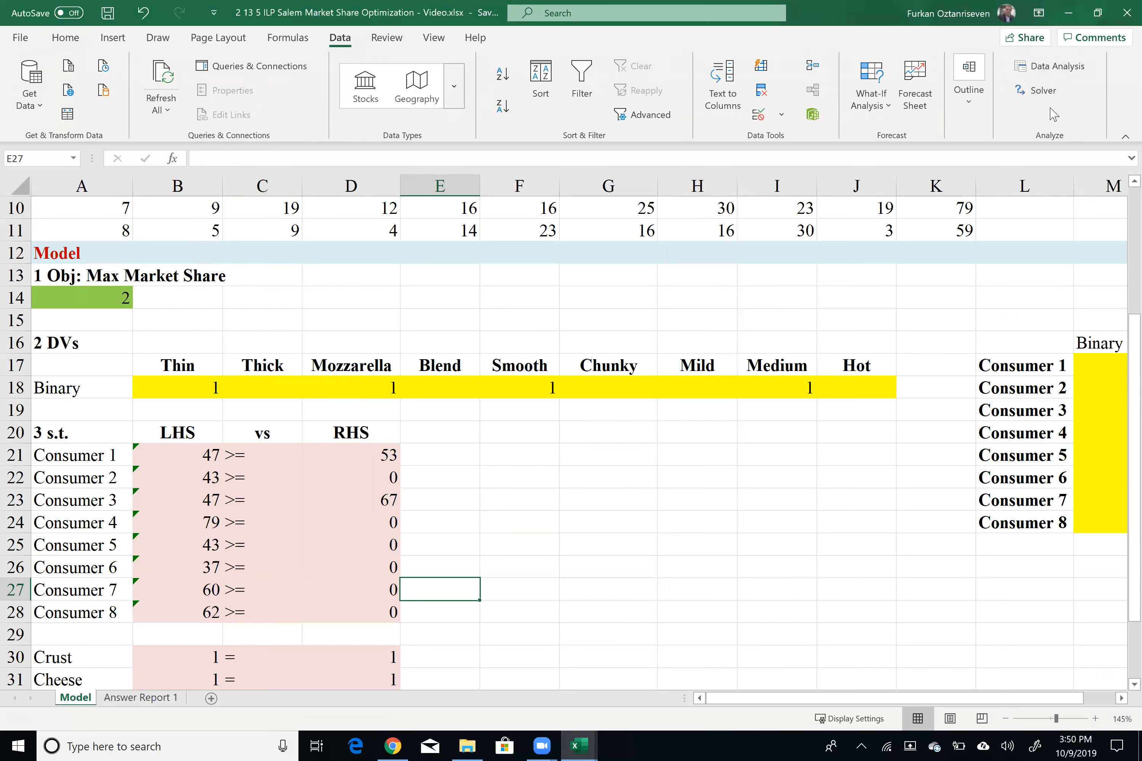
click(22, 42)
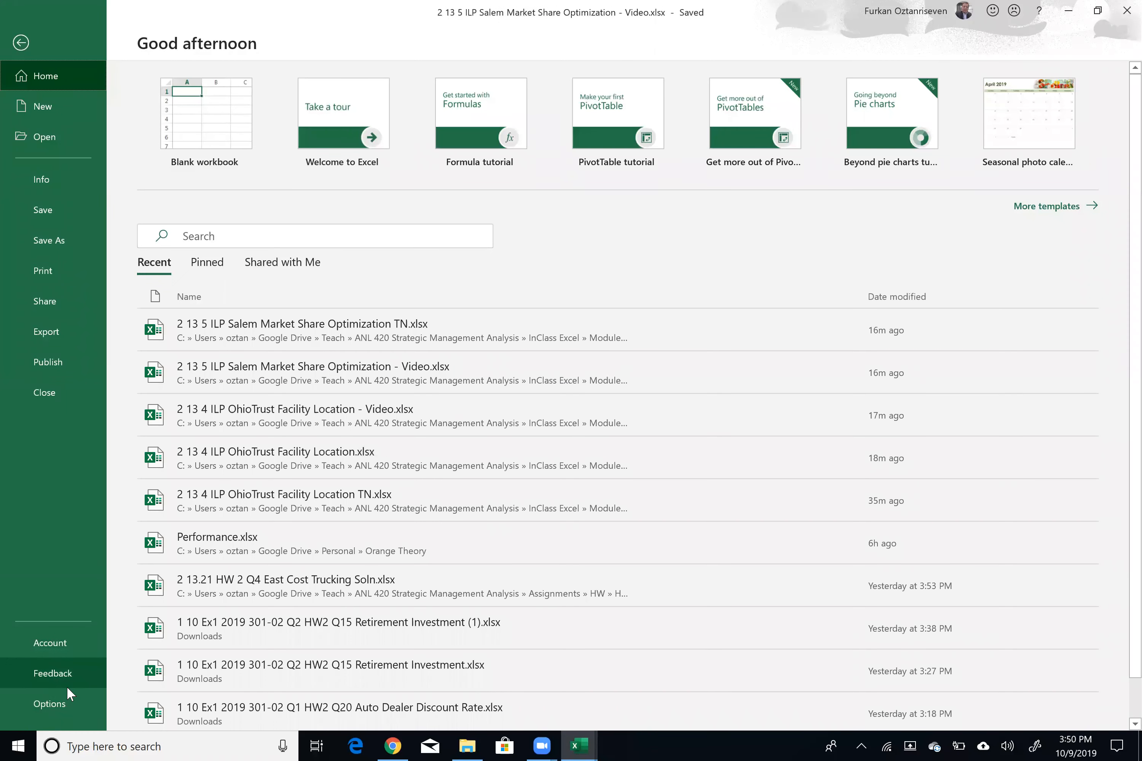
click(69, 700)
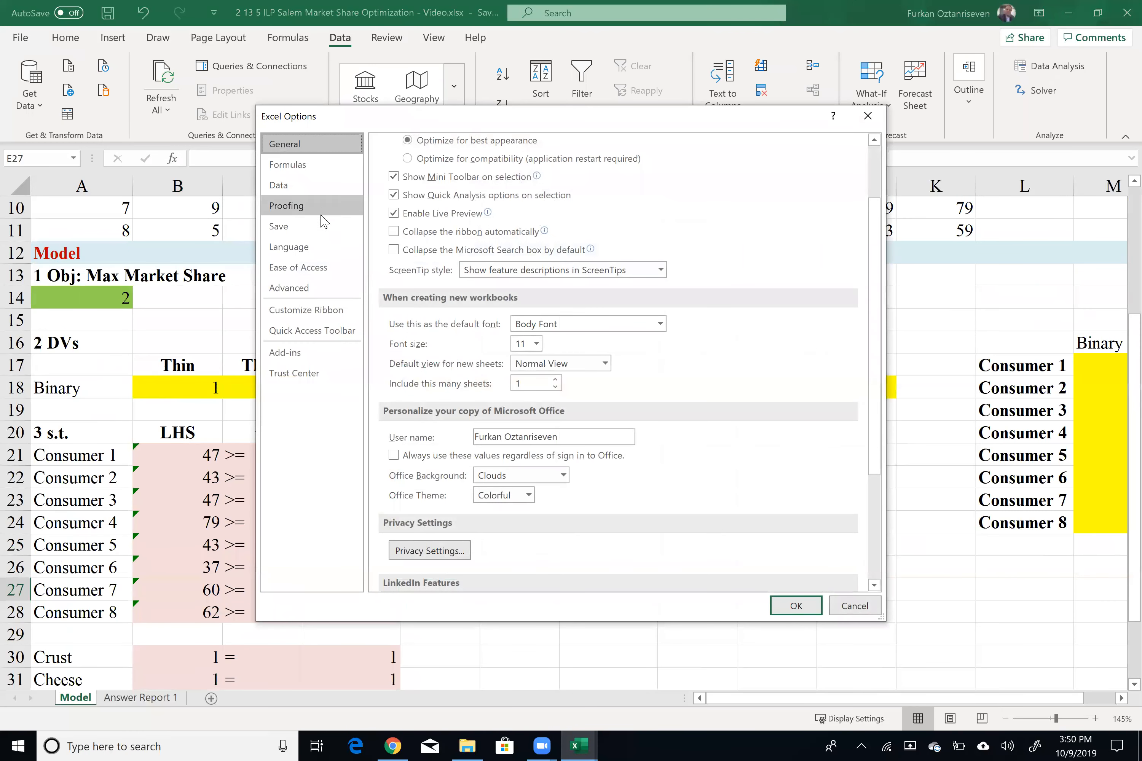
click(338, 358)
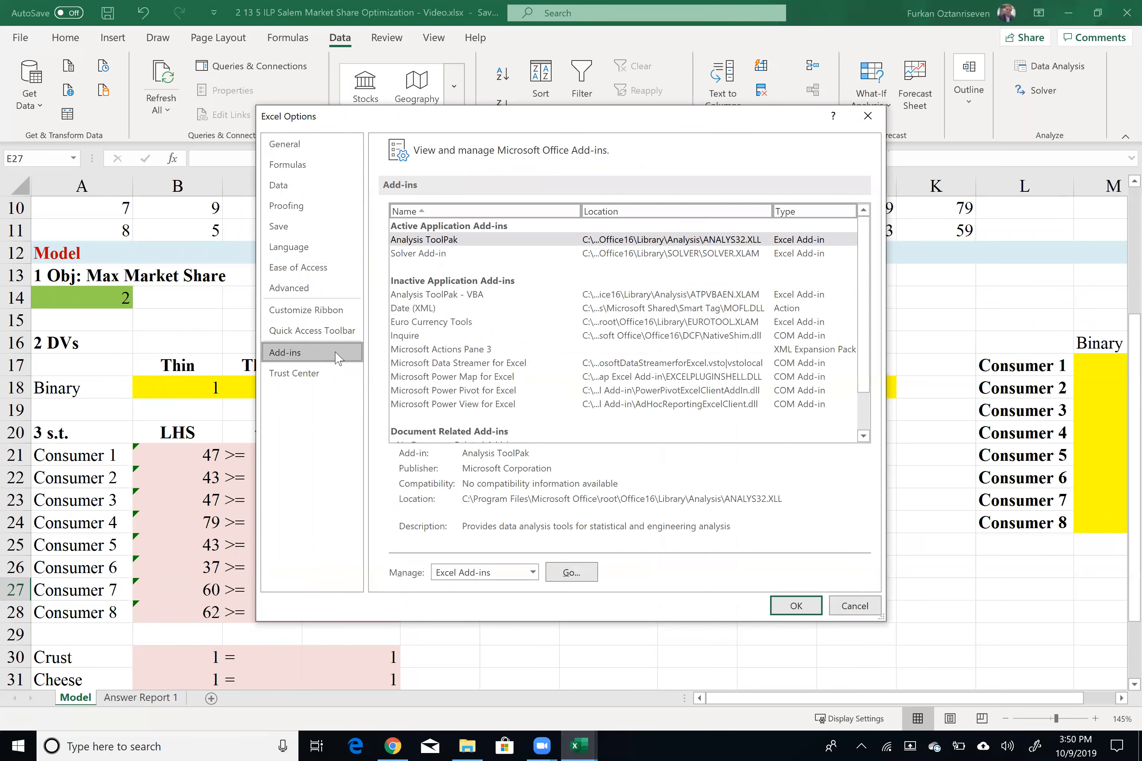
click(464, 246)
click(584, 575)
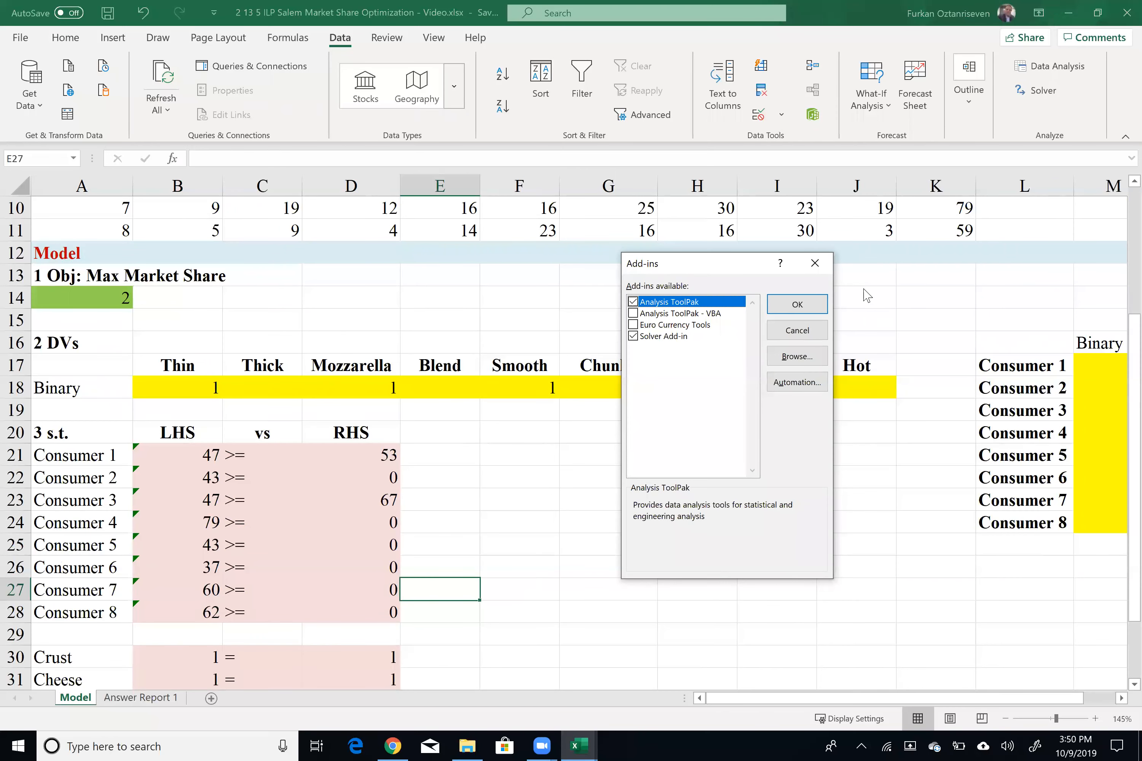
click(797, 305)
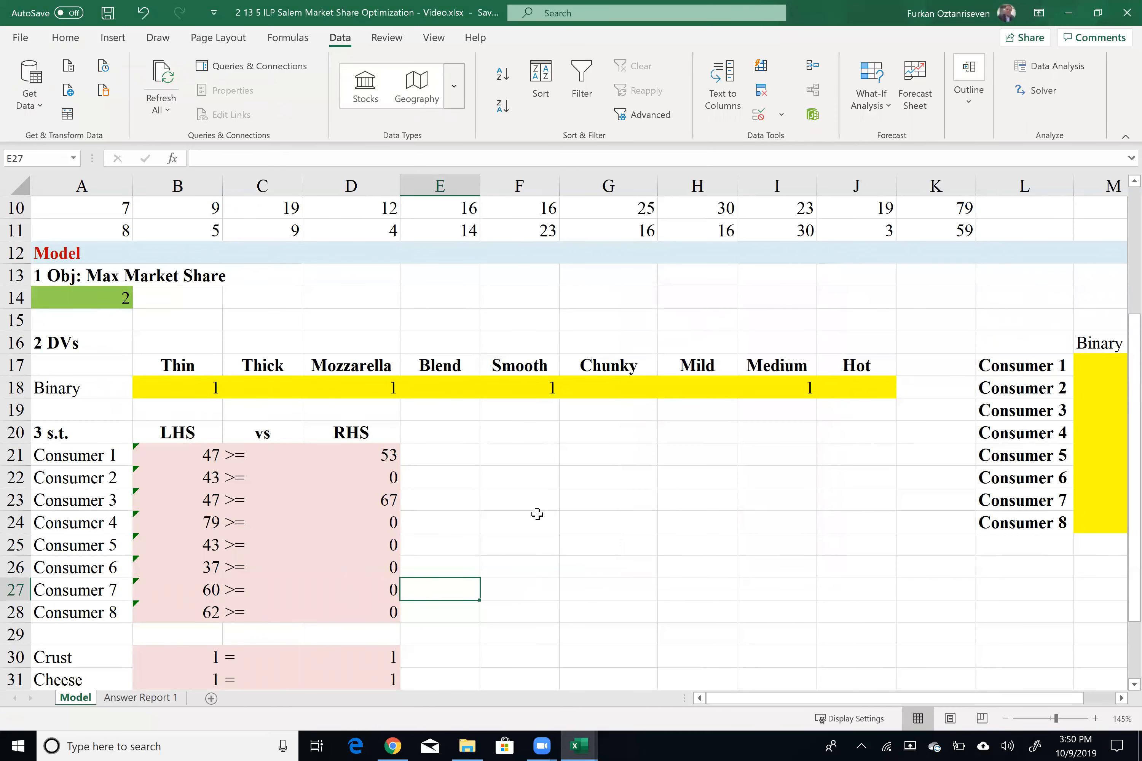
Step: Open Solver and set the objective to maximize A14 by changing cells B18:J18 and M17:M24
scroll(443, 474, down, 1)
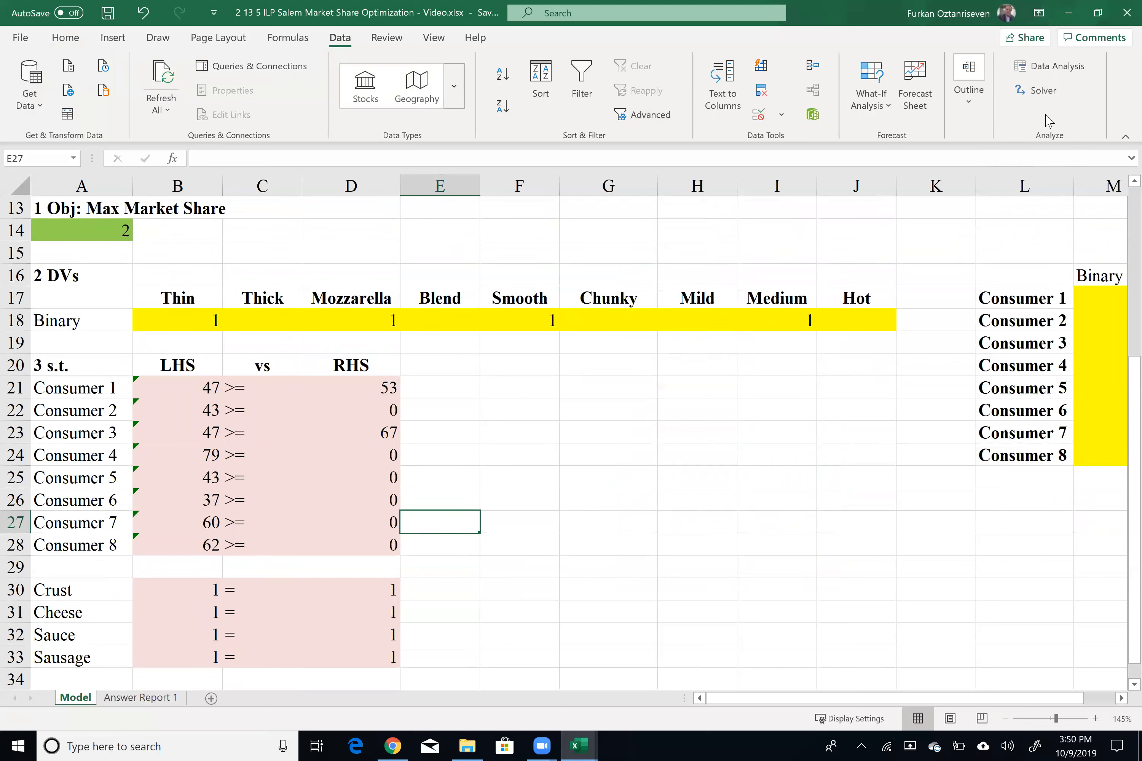
click(1043, 97)
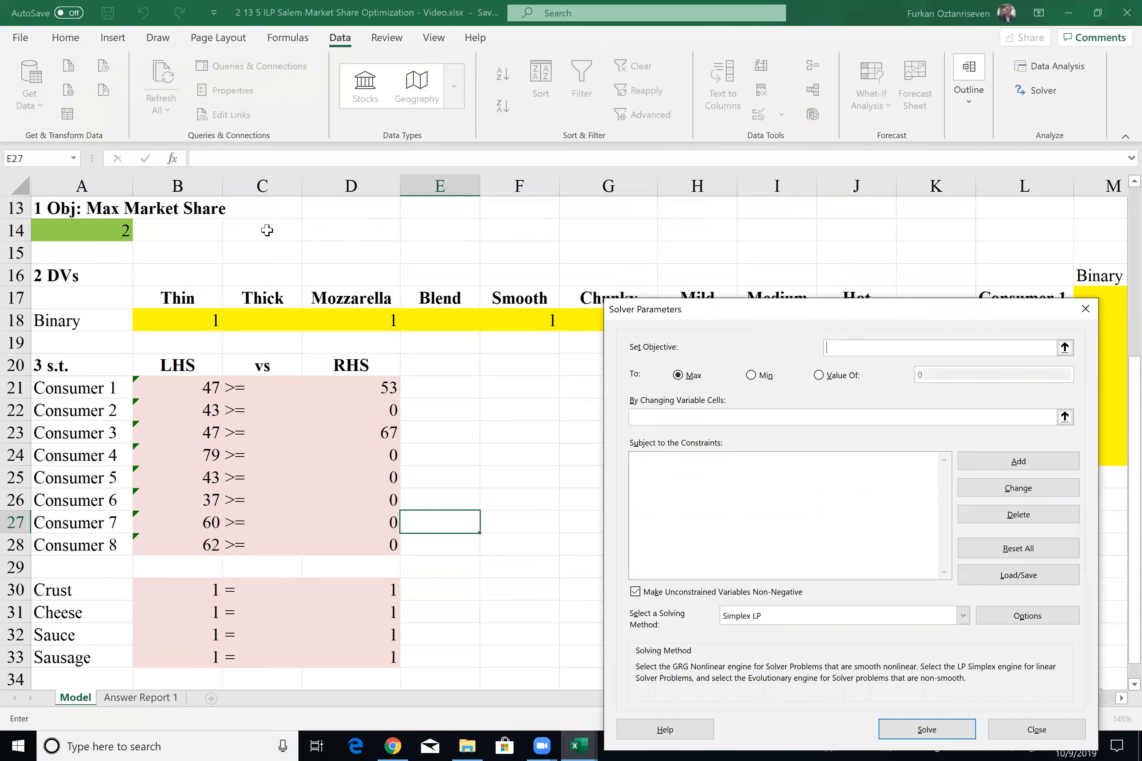
click(118, 227)
click(679, 418)
drag(201, 319, 754, 183)
text(,)
drag(1109, 293, 1084, 450)
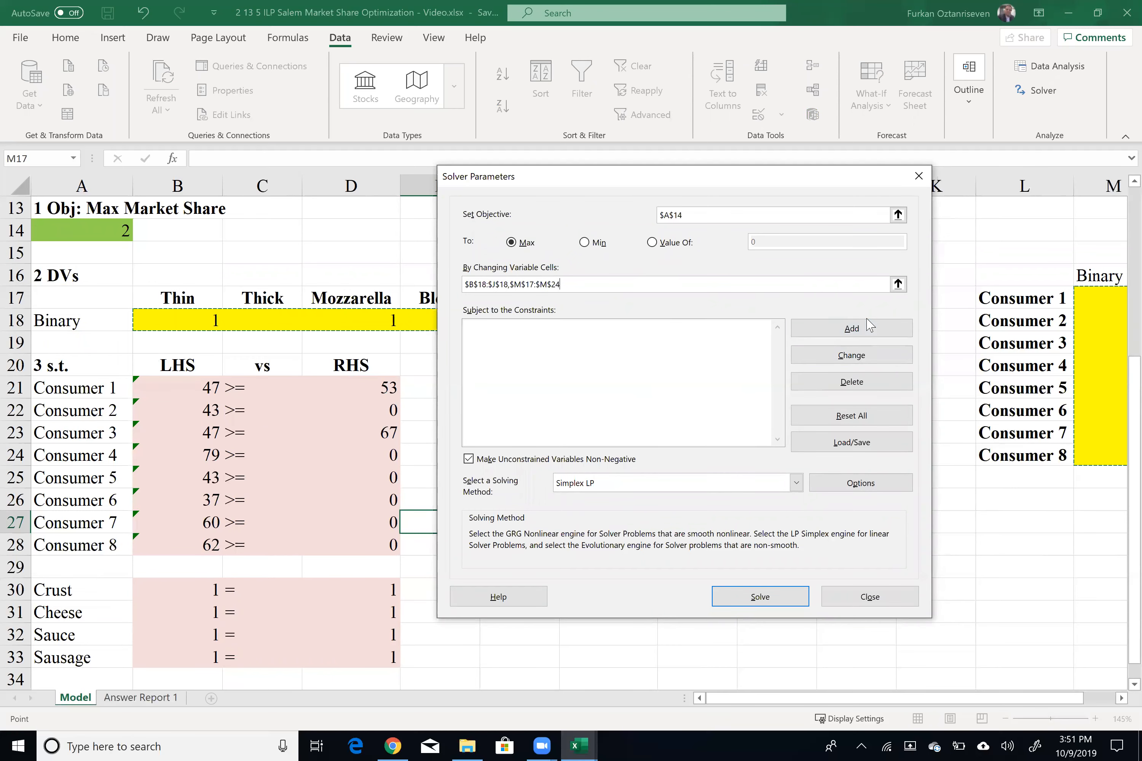
Step: Add the consumer constraint B21:B28 >= D21:D28
click(865, 329)
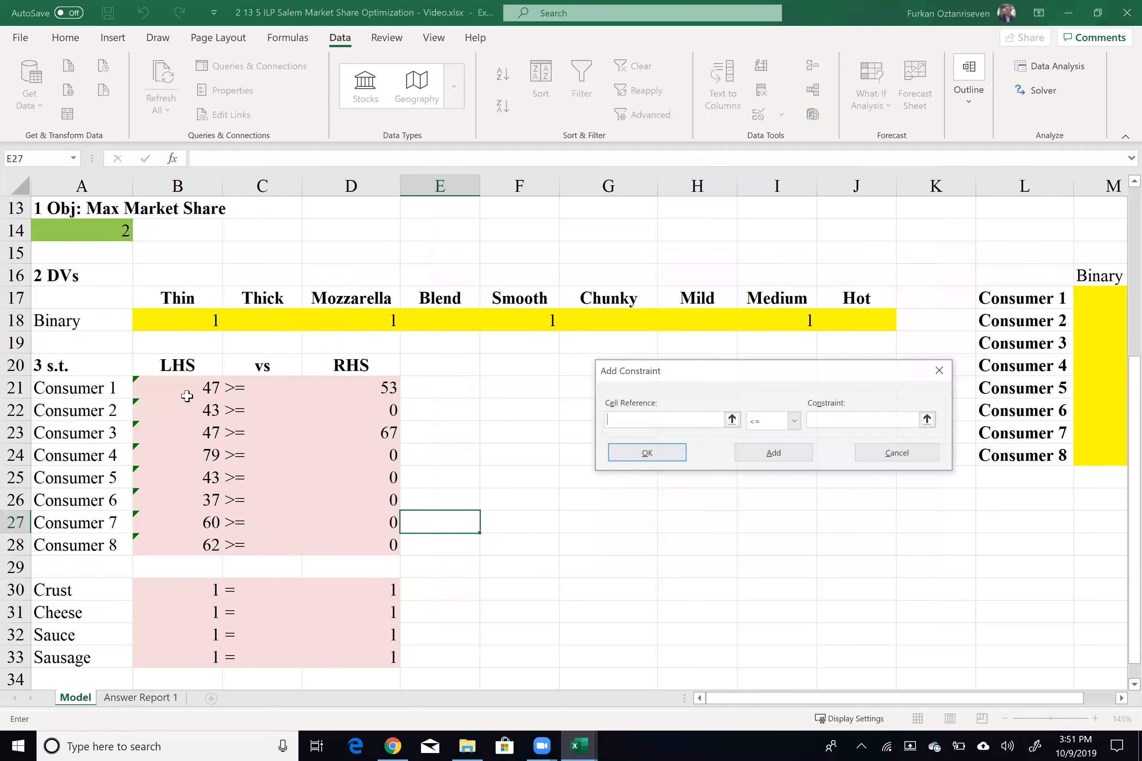
drag(203, 377, 210, 543)
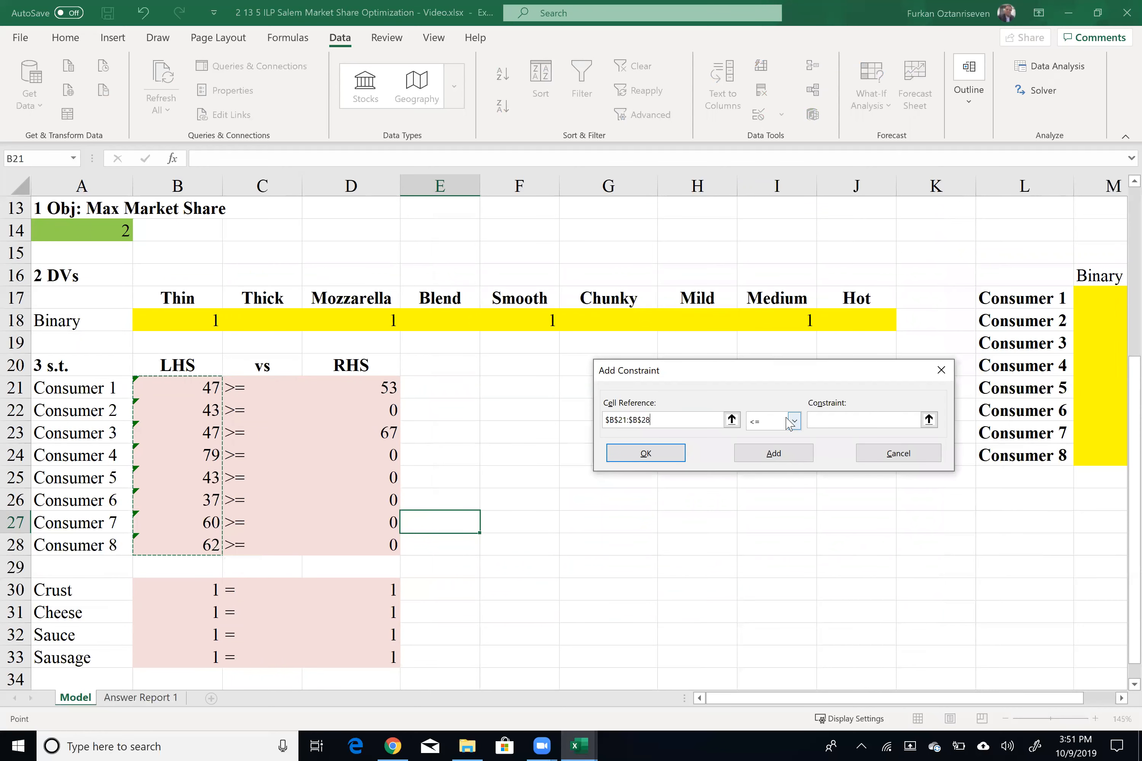
click(794, 420)
click(782, 460)
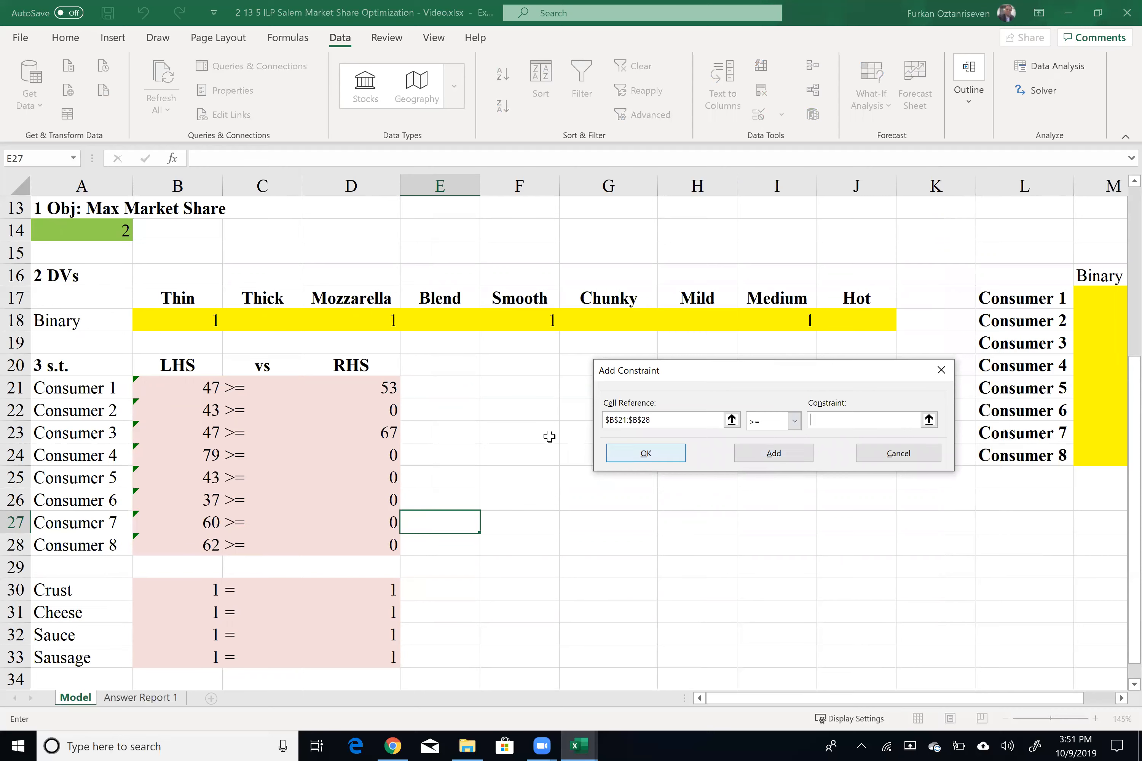
drag(377, 385, 344, 543)
click(773, 453)
Step: Add the attribute constraint B30:B33 = D30:D33
drag(216, 589, 206, 655)
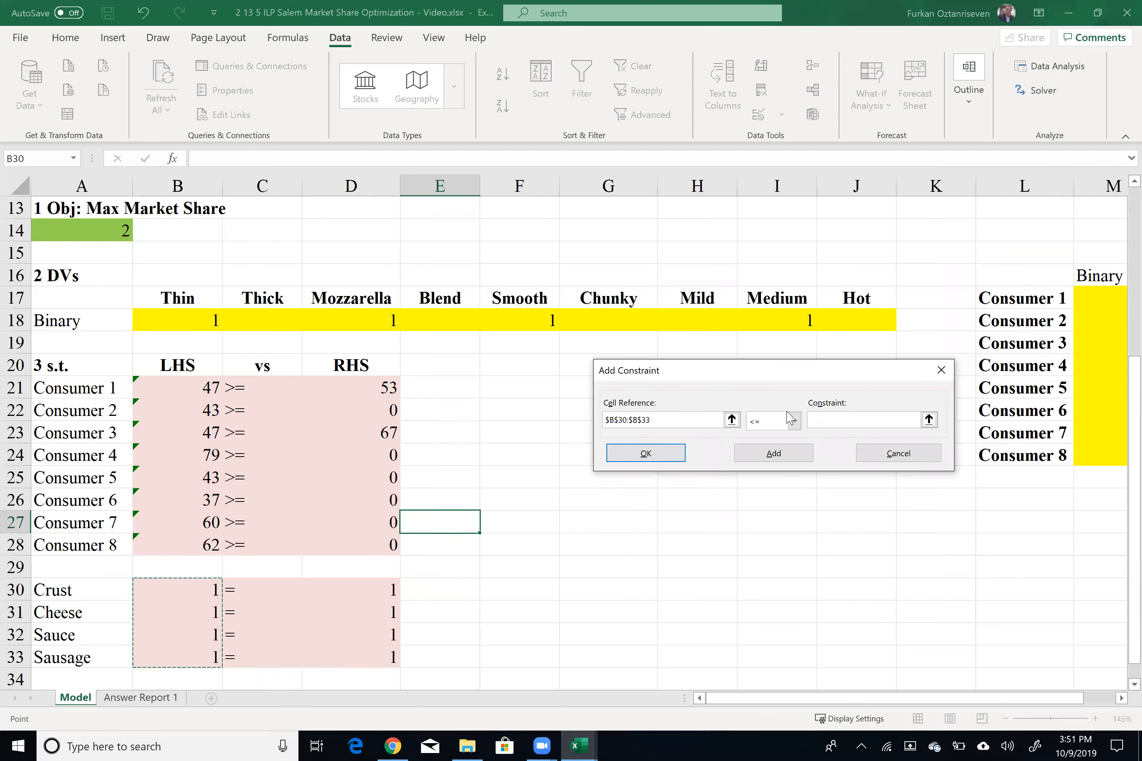
click(794, 421)
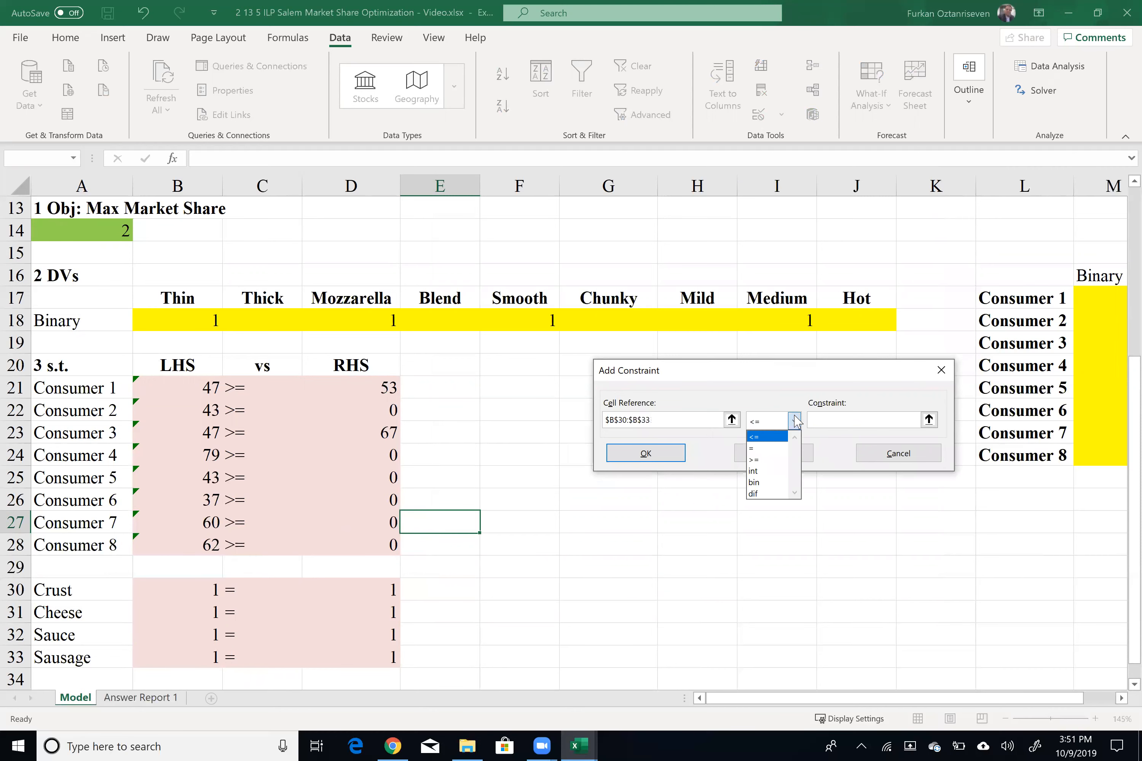
click(752, 448)
click(820, 423)
drag(399, 582, 385, 655)
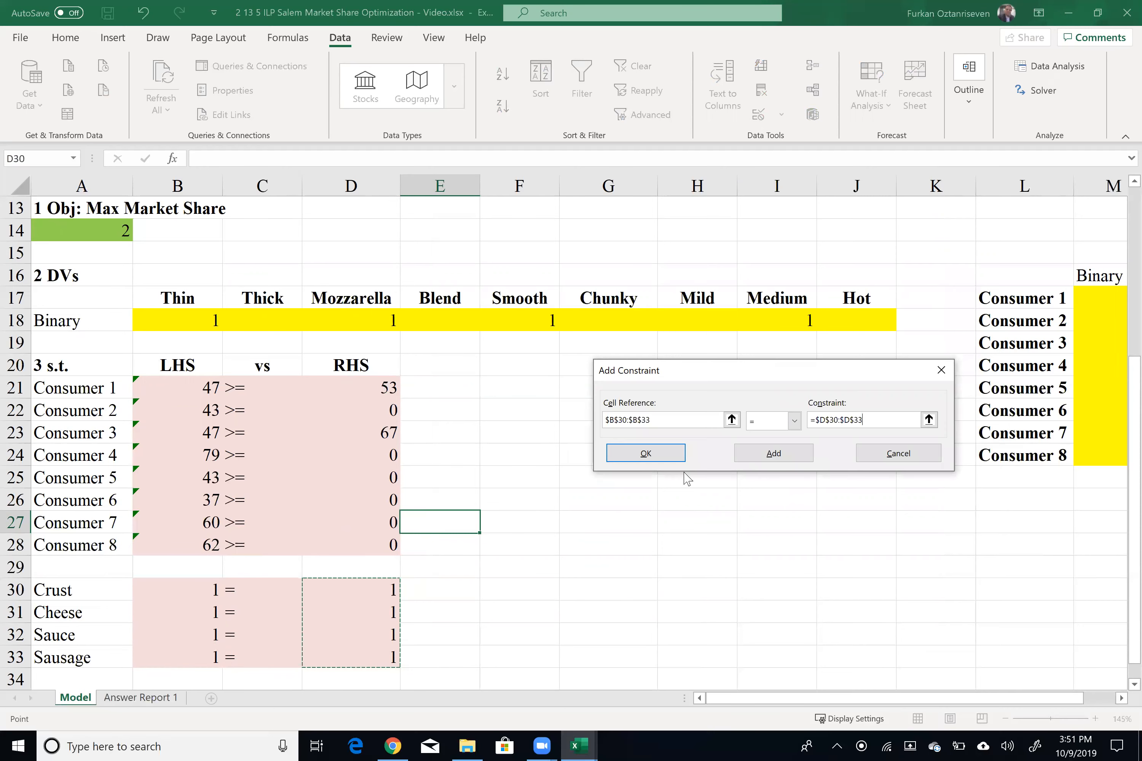
click(774, 454)
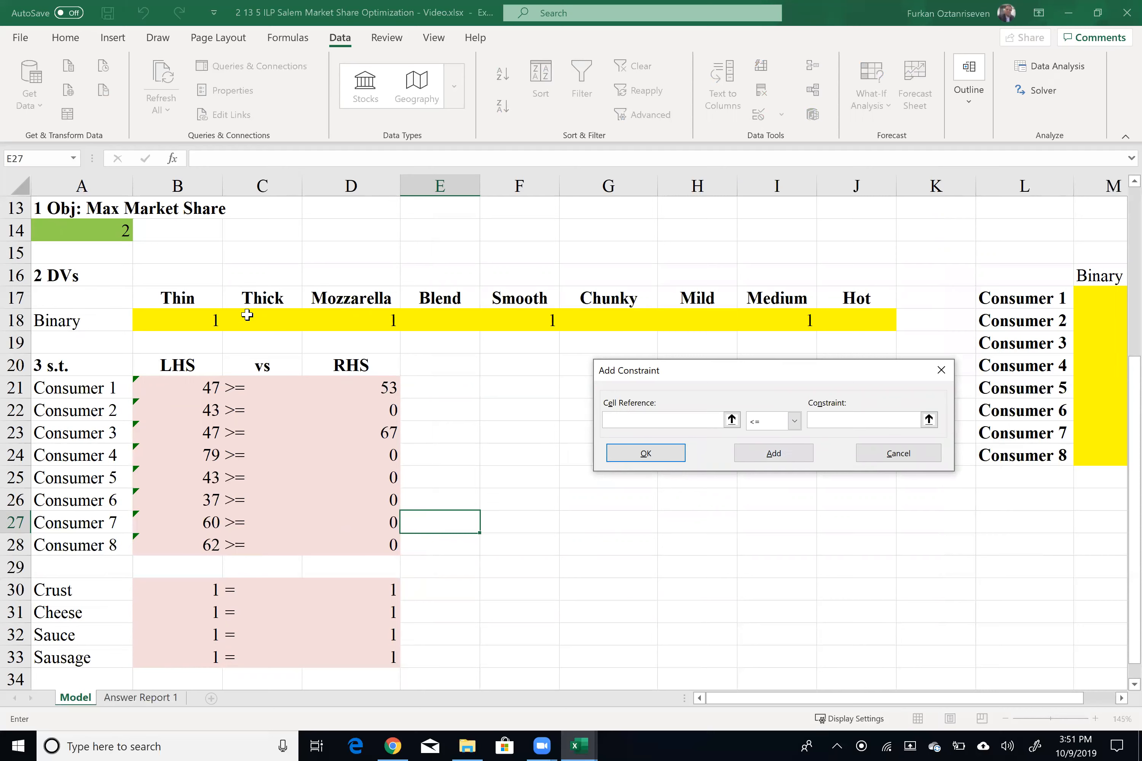
Step: Add a binary constraint on the attribute decision cells B18:J18
drag(211, 319, 841, 321)
click(767, 417)
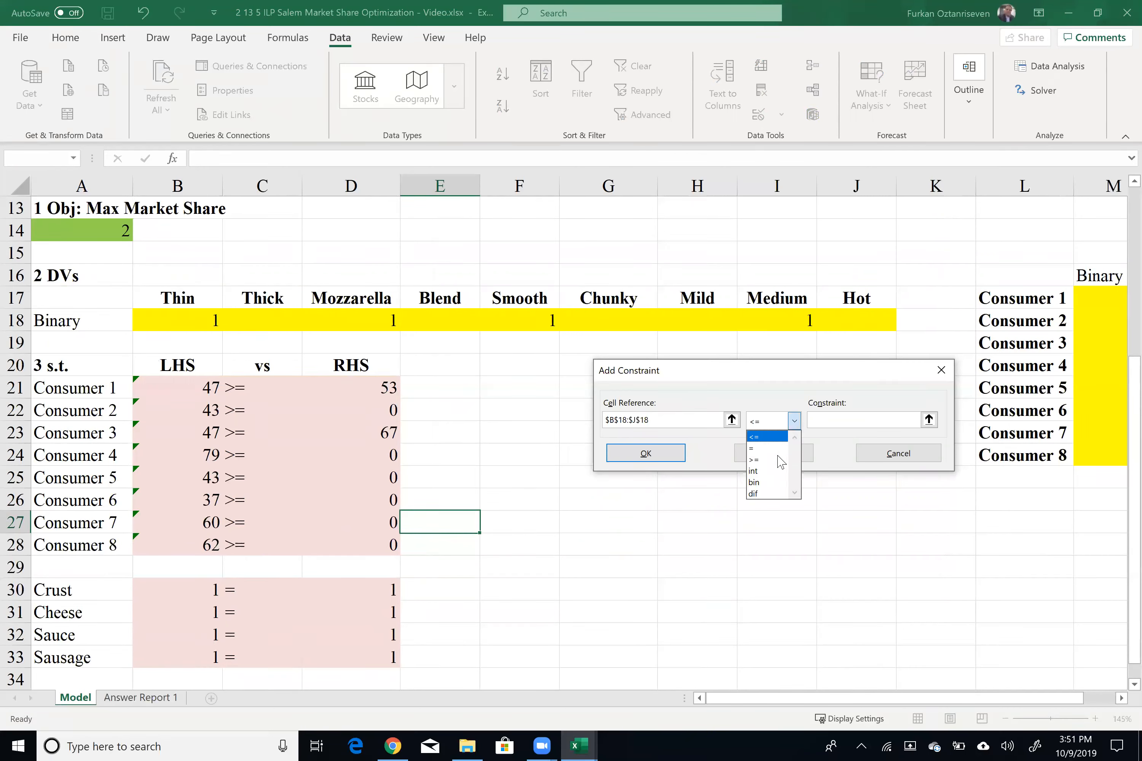
click(777, 478)
click(774, 455)
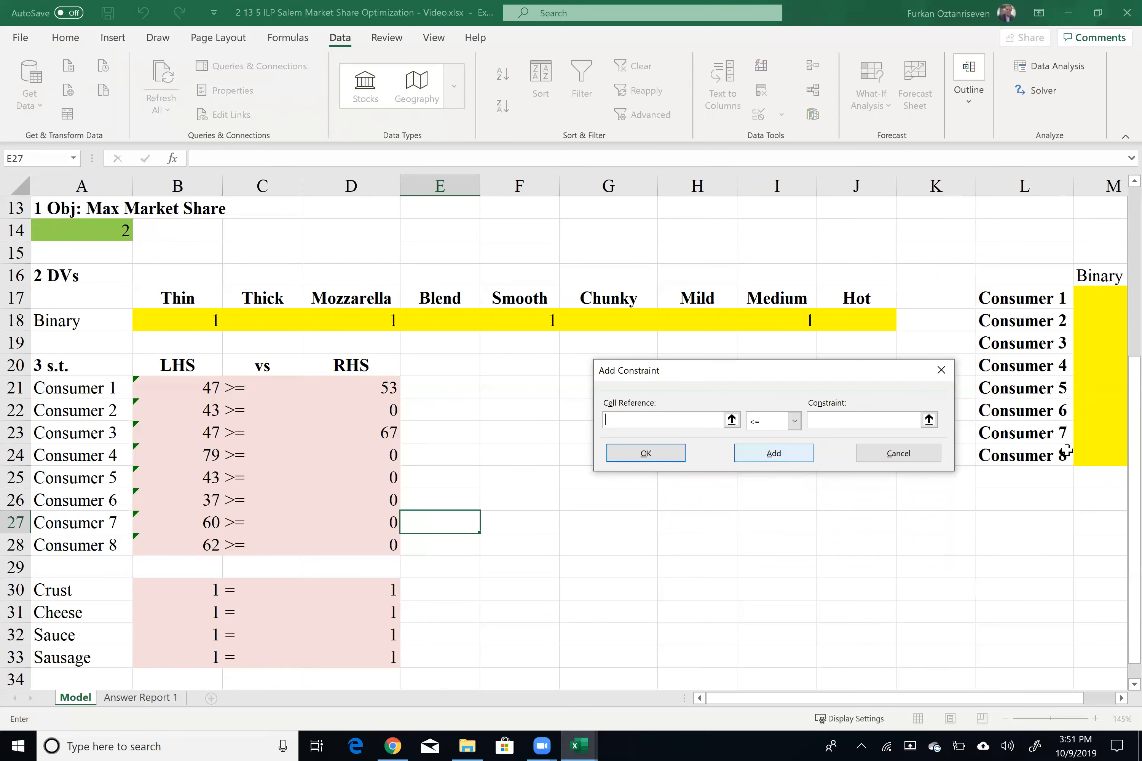
Step: Add a binary constraint on the consumer cells M17:M24 and close the constraint dialog
drag(950, 699, 1031, 680)
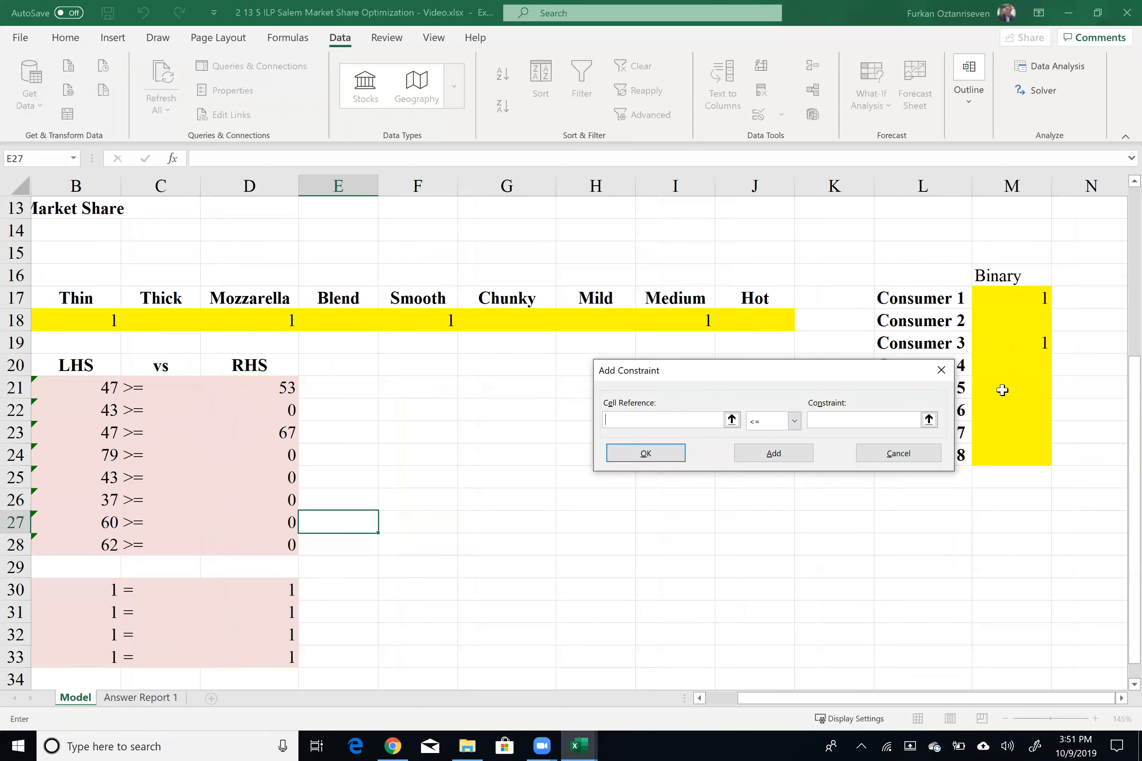
drag(1025, 299, 1007, 458)
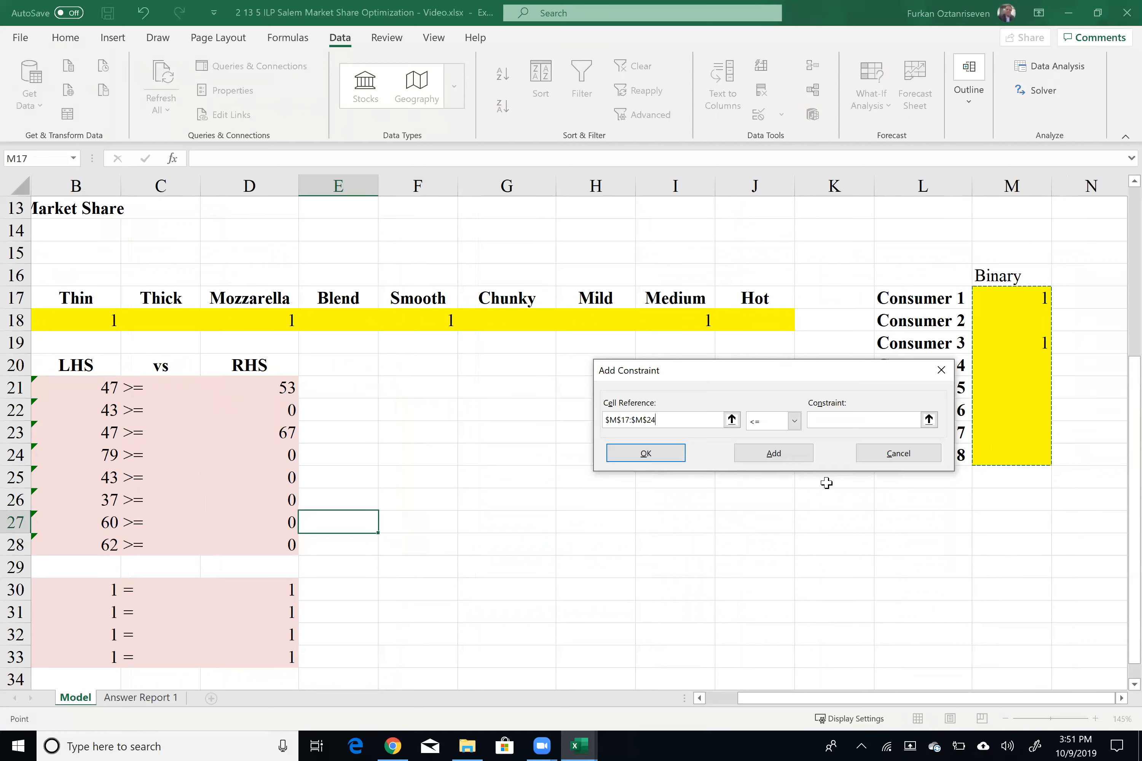
click(793, 421)
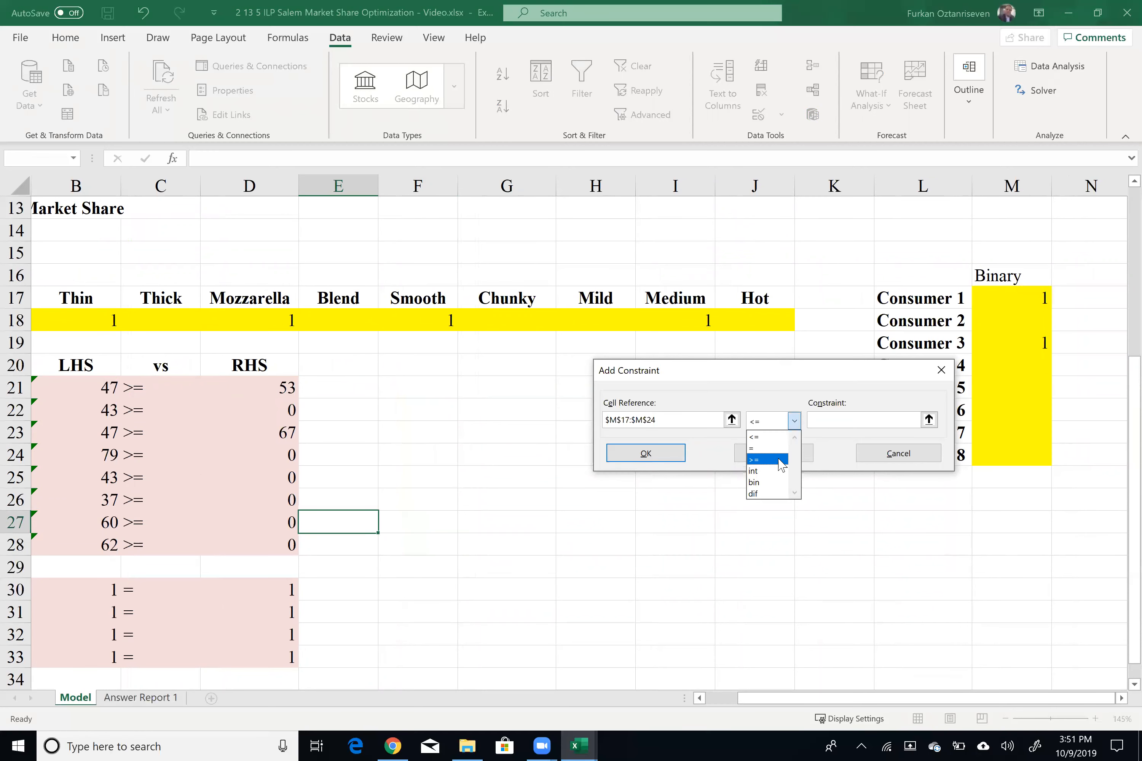
click(777, 484)
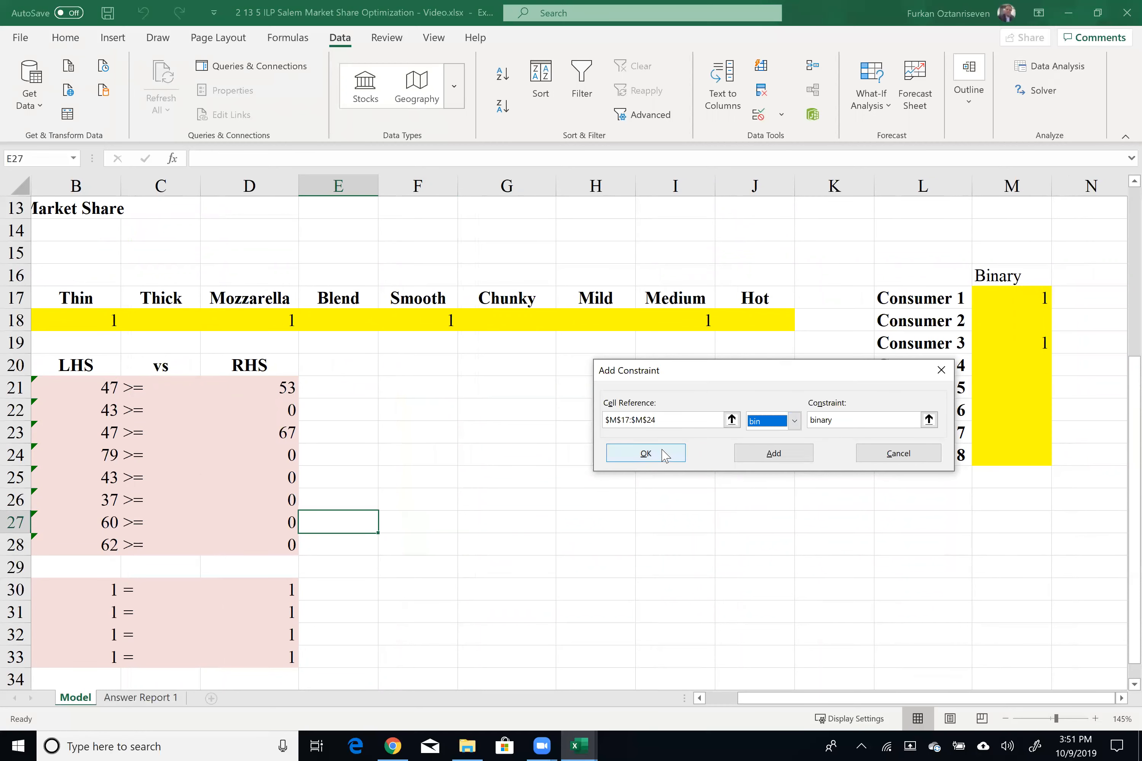
click(649, 453)
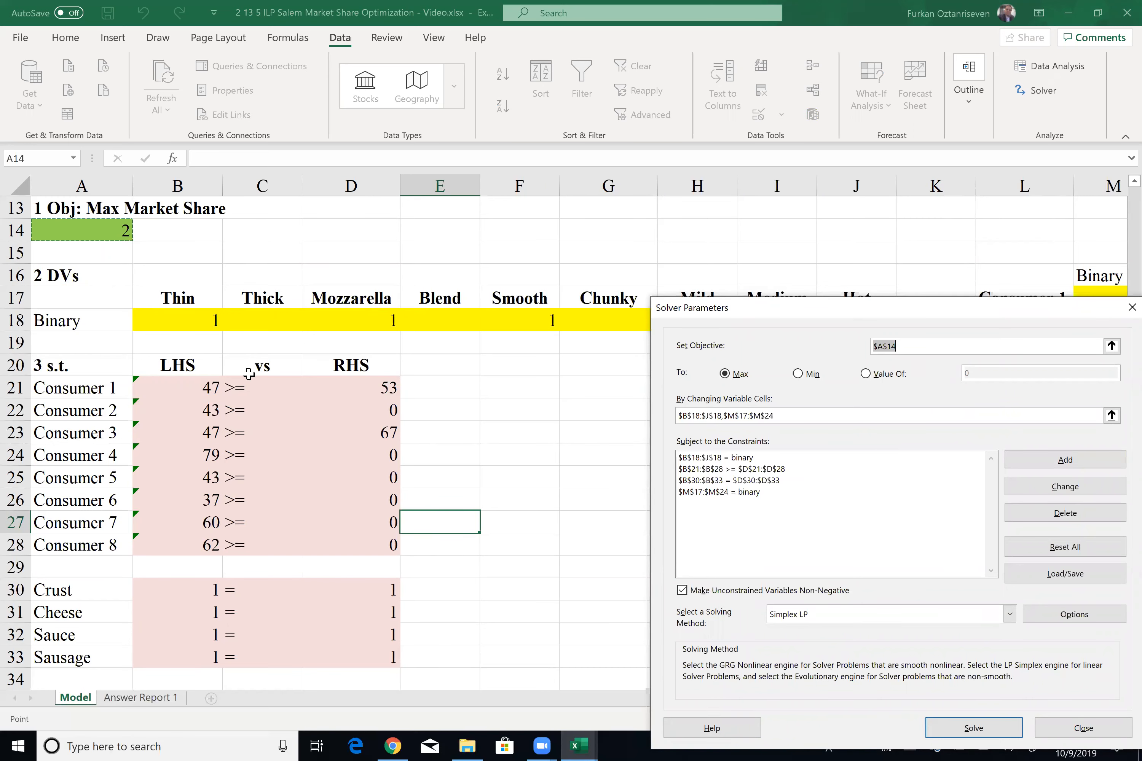
Step: Solve the model with Simplex LP and keep the Solver solution
click(972, 729)
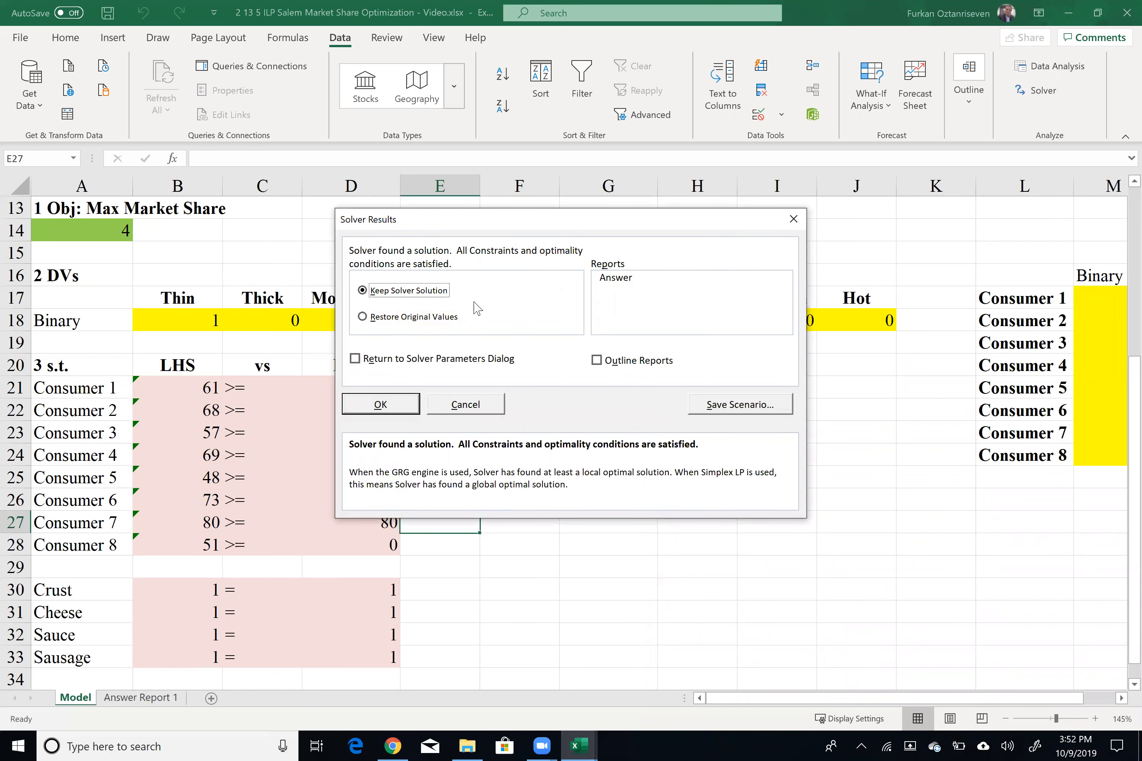
click(380, 404)
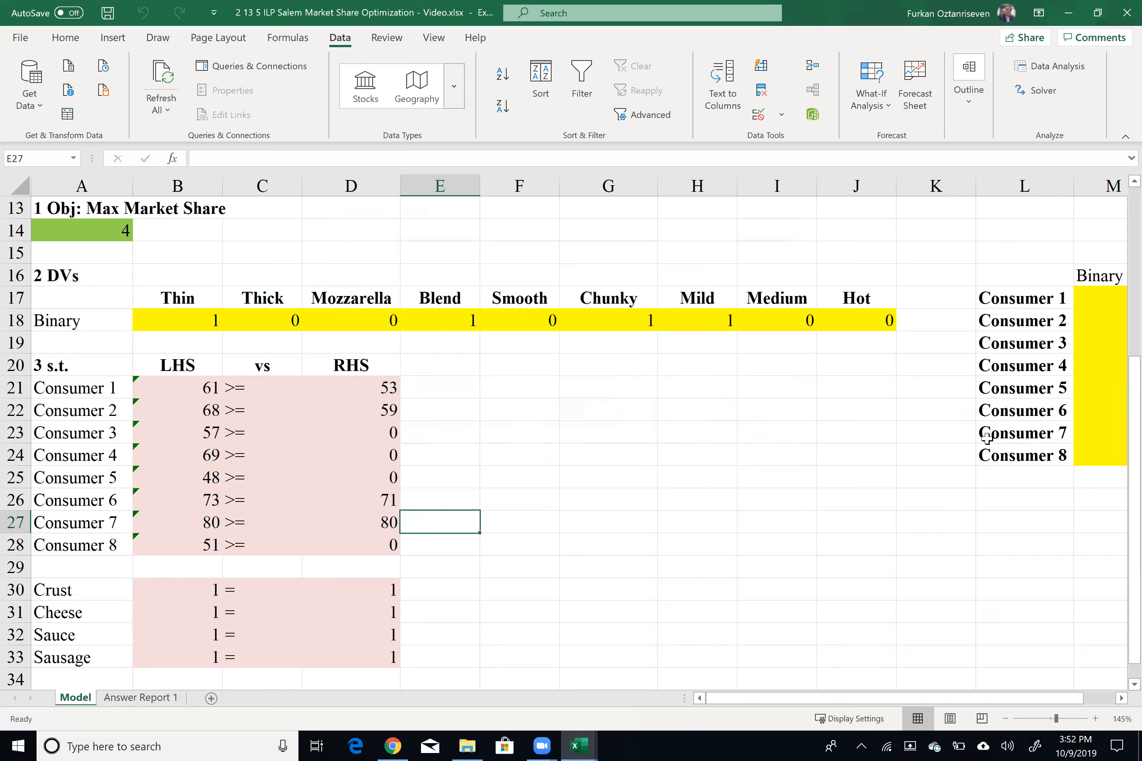
Step: Examine the objective value, the chosen pizza attributes and which consumers are captured
click(127, 235)
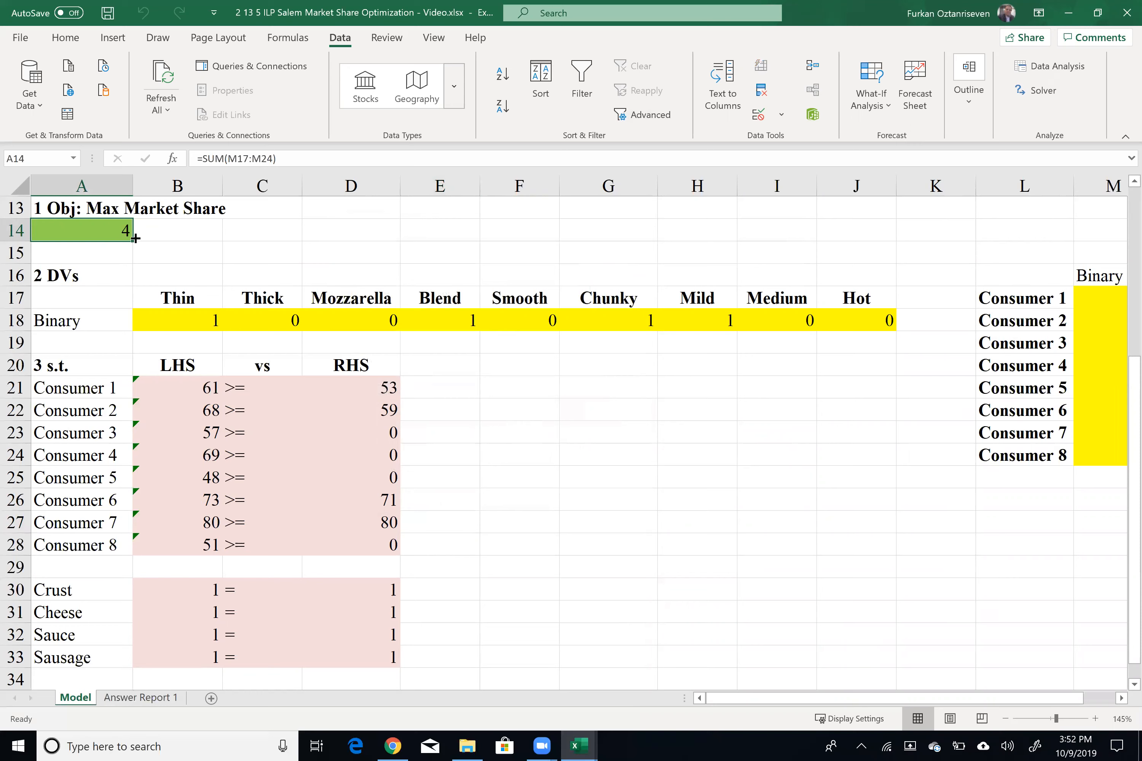
click(186, 316)
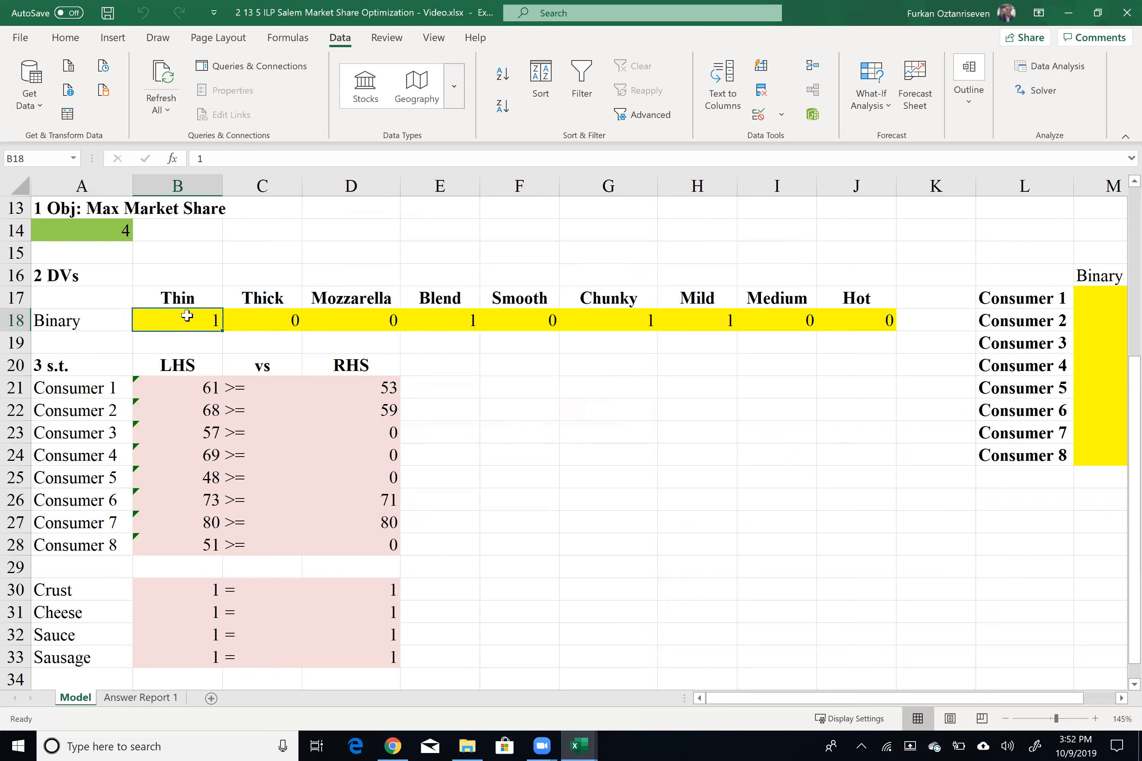
ctrl+click(436, 325)
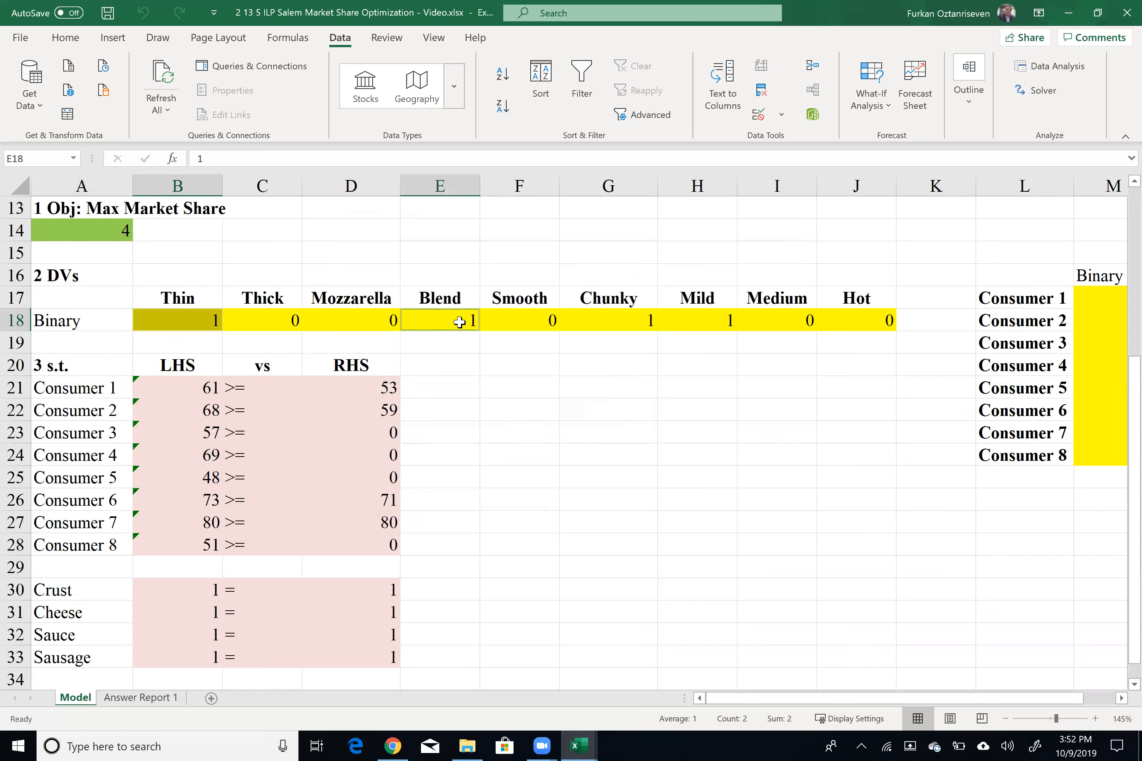
ctrl+click(582, 321)
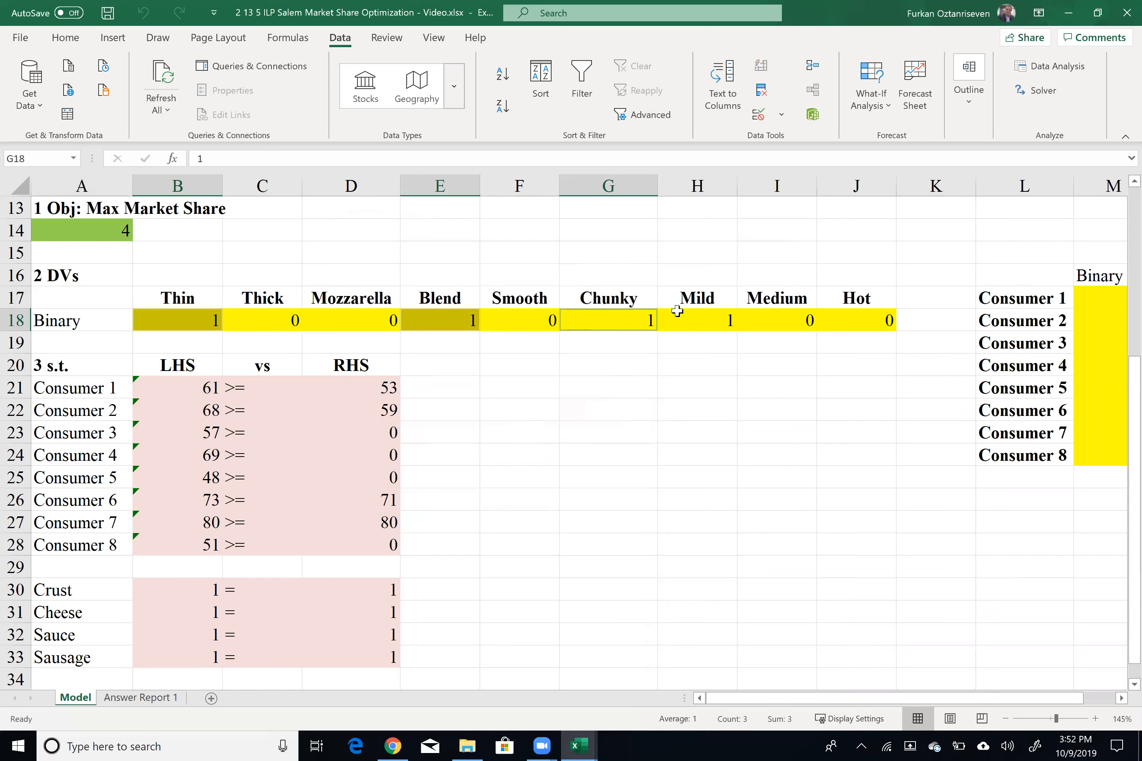
ctrl+click(726, 324)
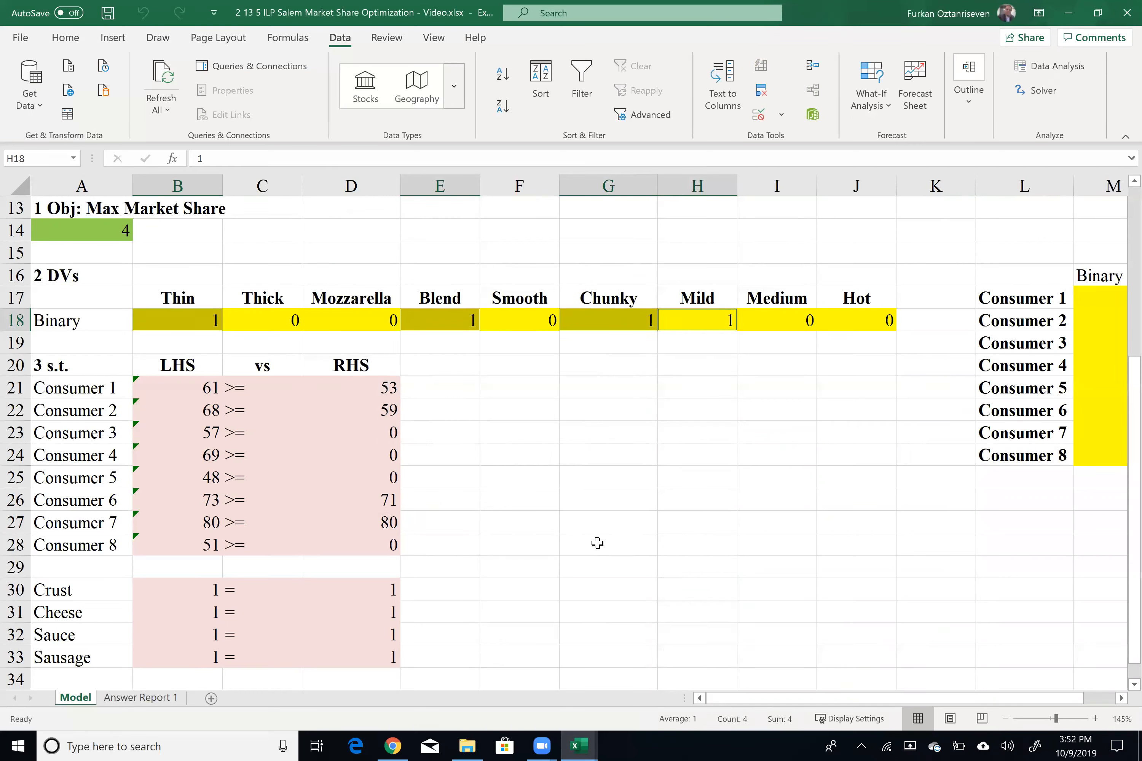
drag(849, 707, 881, 708)
click(1007, 300)
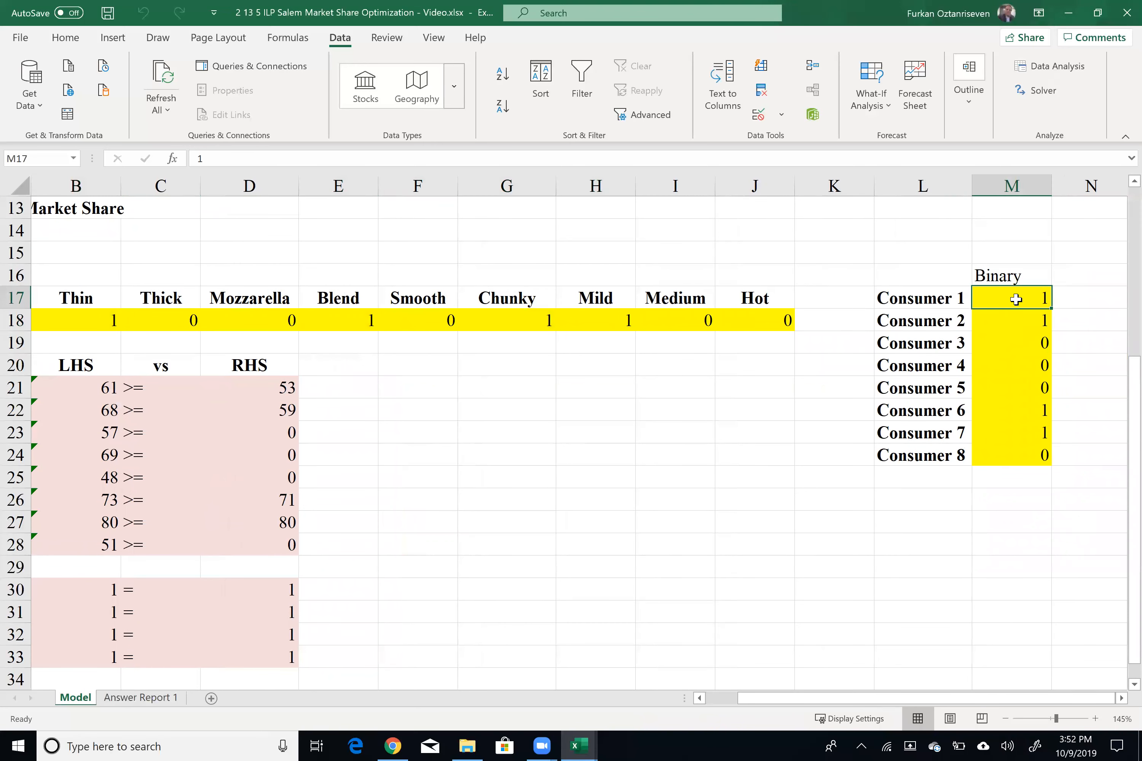
ctrl+click(1017, 322)
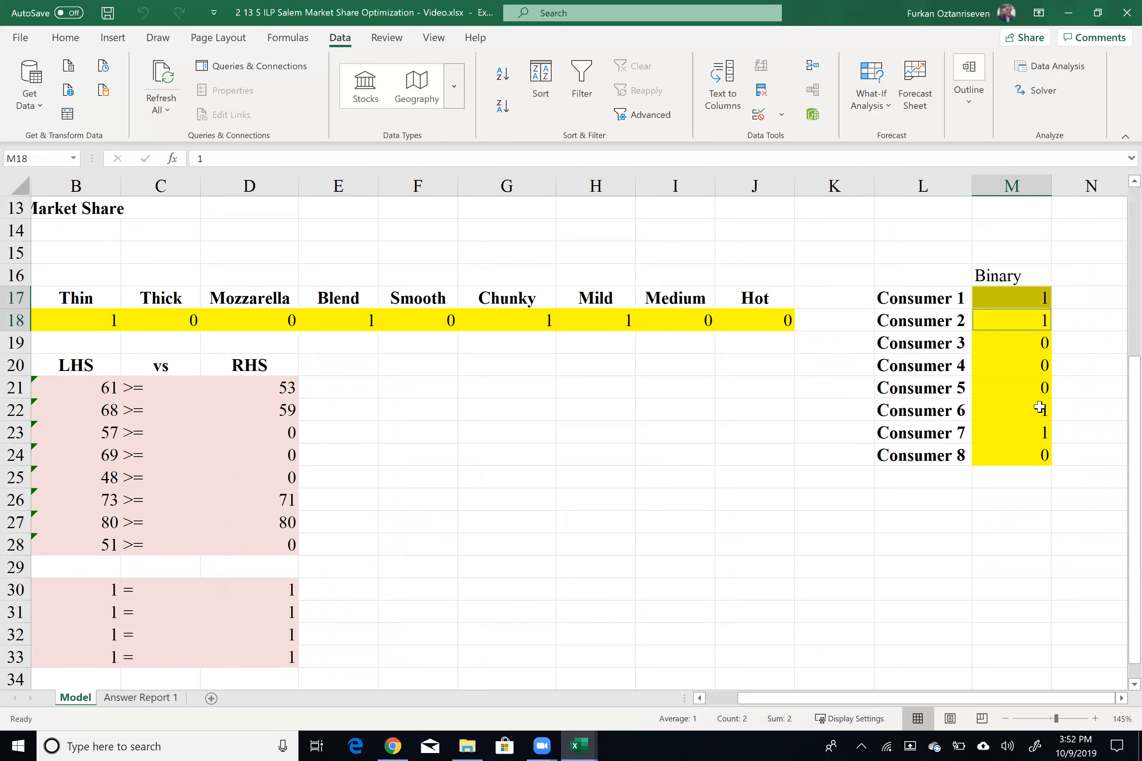
drag(1039, 408, 1033, 437)
drag(909, 698, 878, 698)
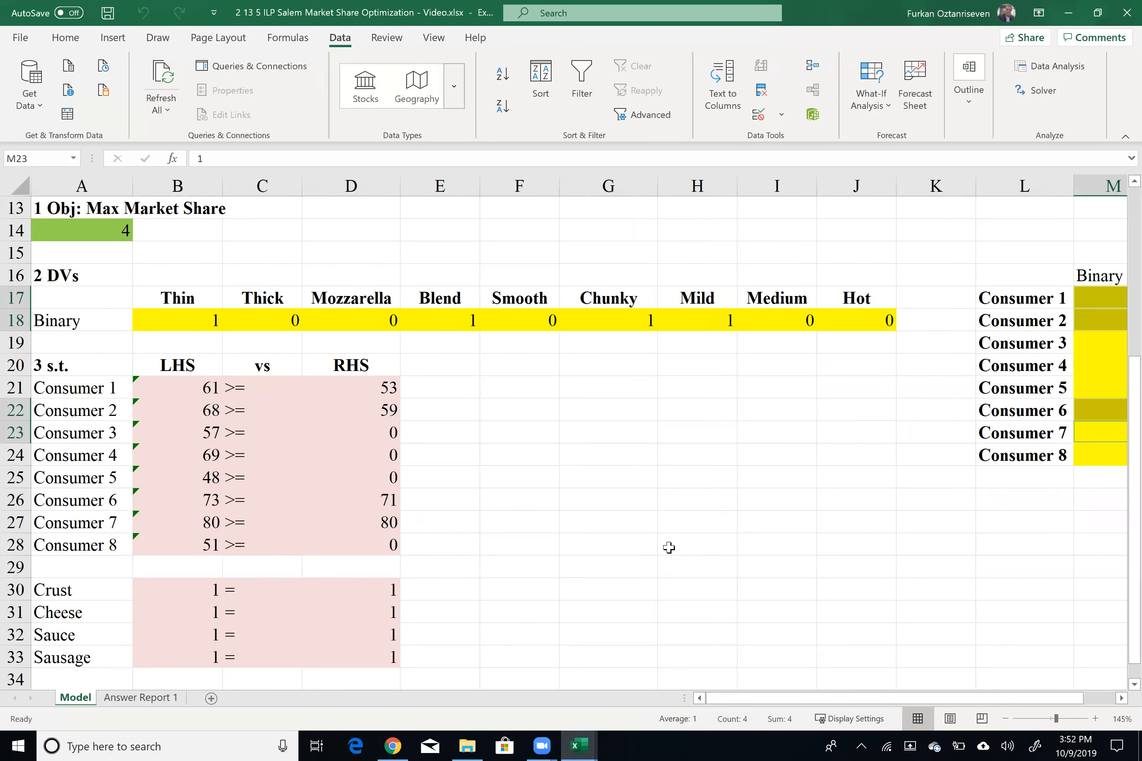
scroll(669, 548, up, 1)
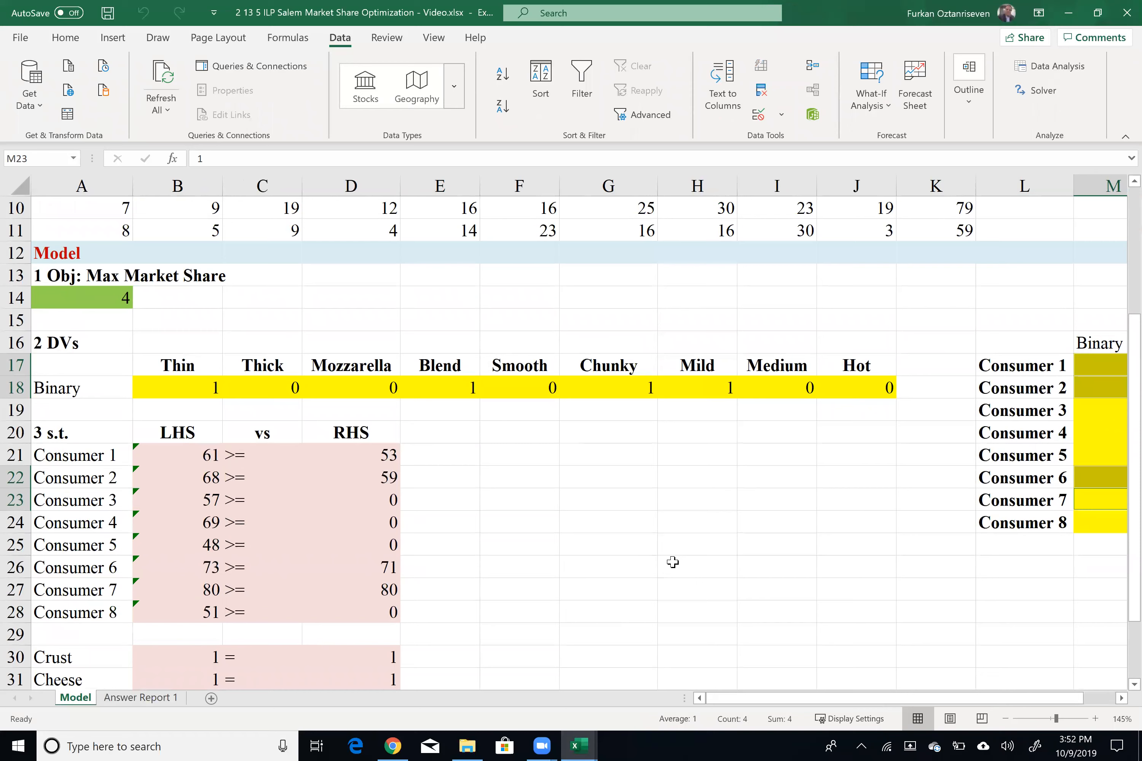